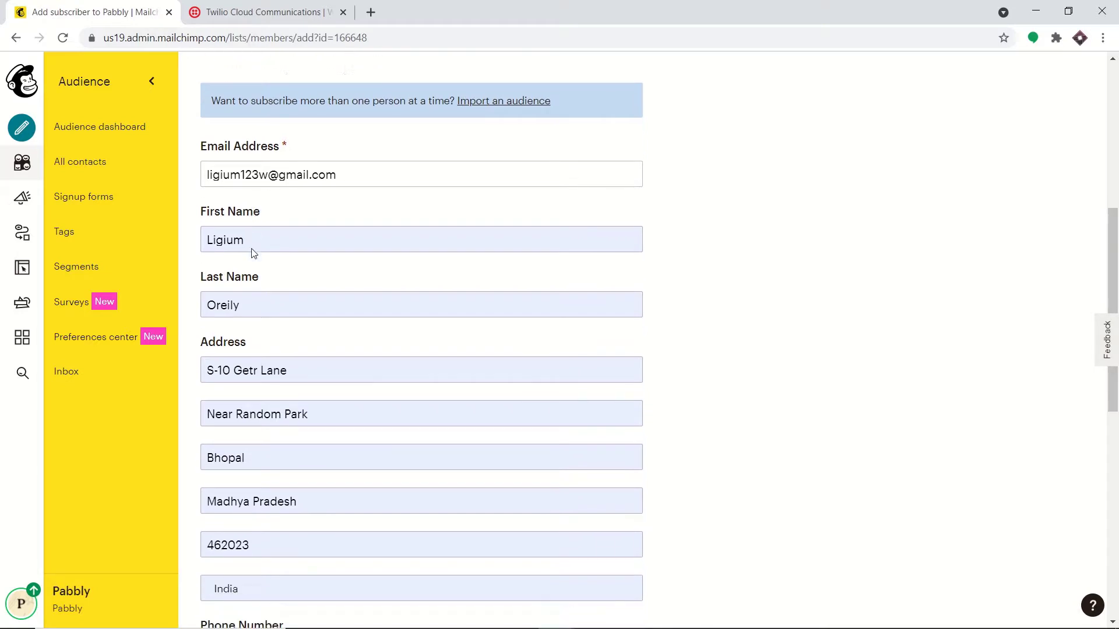
Step: Correct the subscriber's first name and replace the last name with the new surname
click(258, 213)
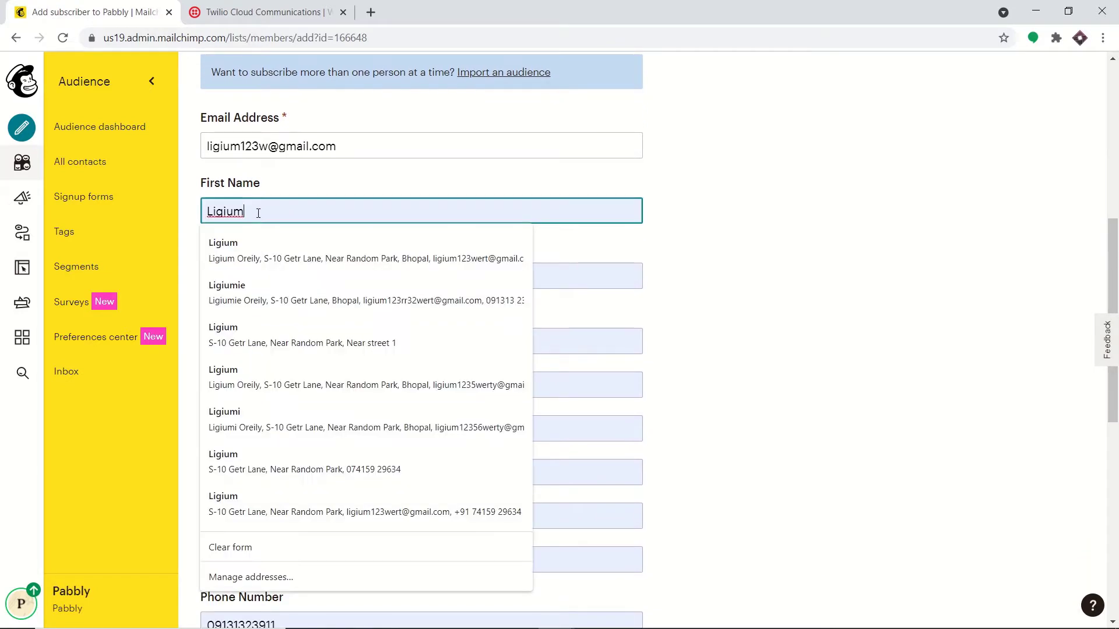
text(IE)
key(BackSpace)
key(BackSpace)
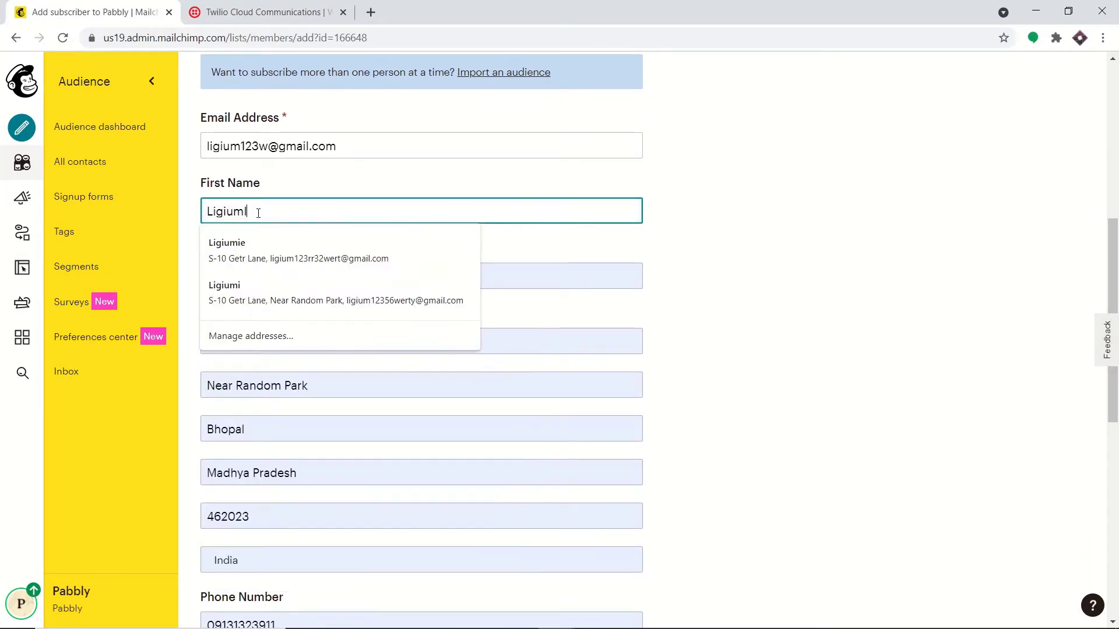
text(ie)
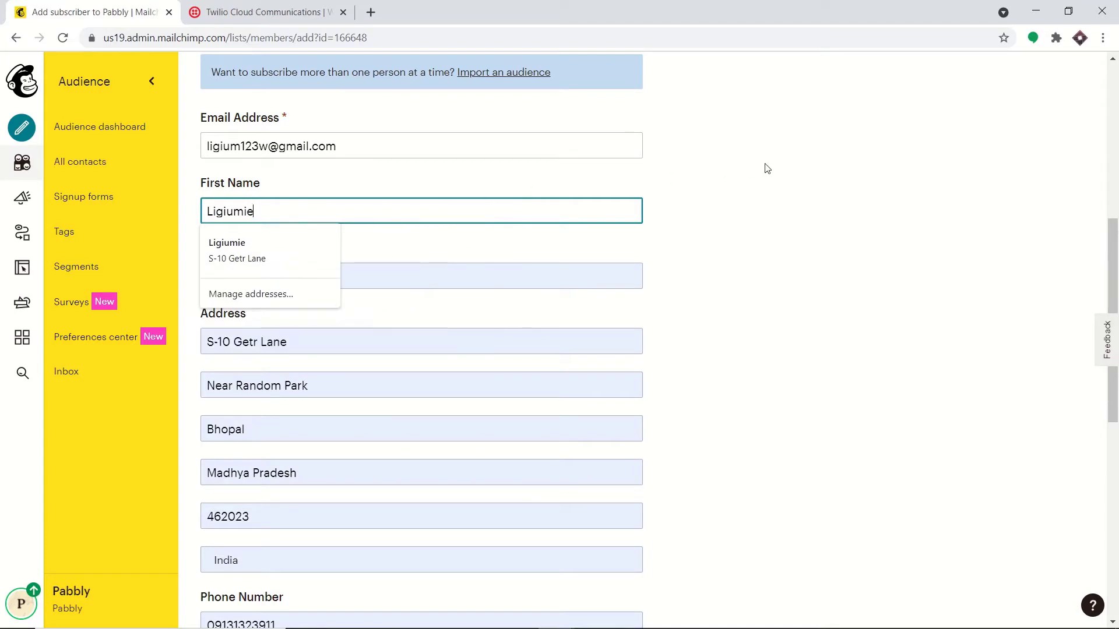
click(766, 169)
scroll(378, 118, down, 2)
click(249, 135)
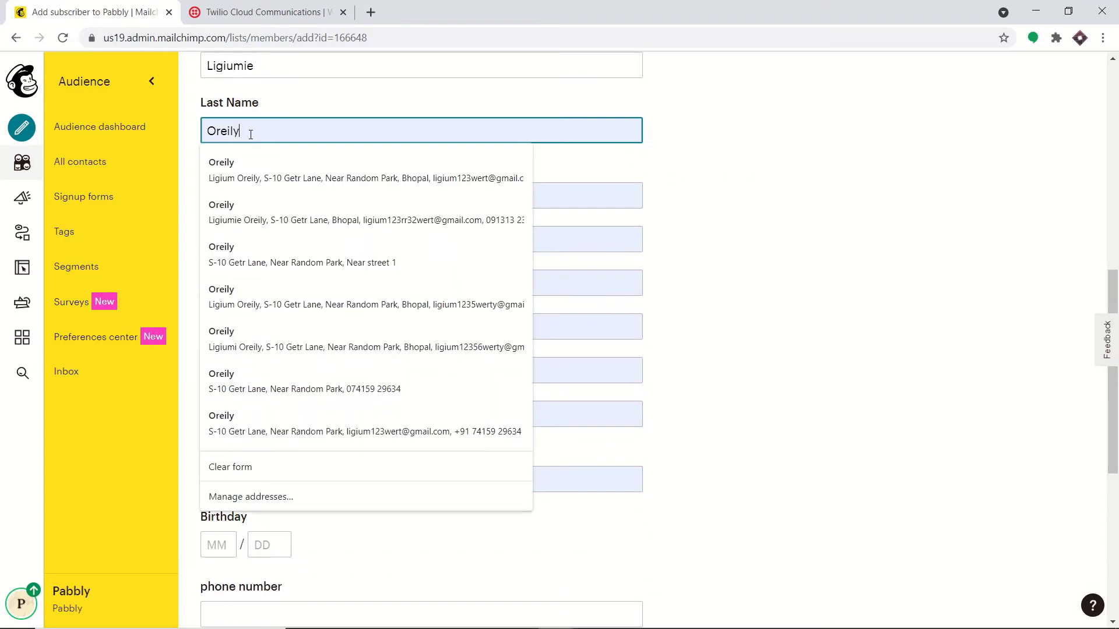
double_click(249, 135)
text(Oreilie)
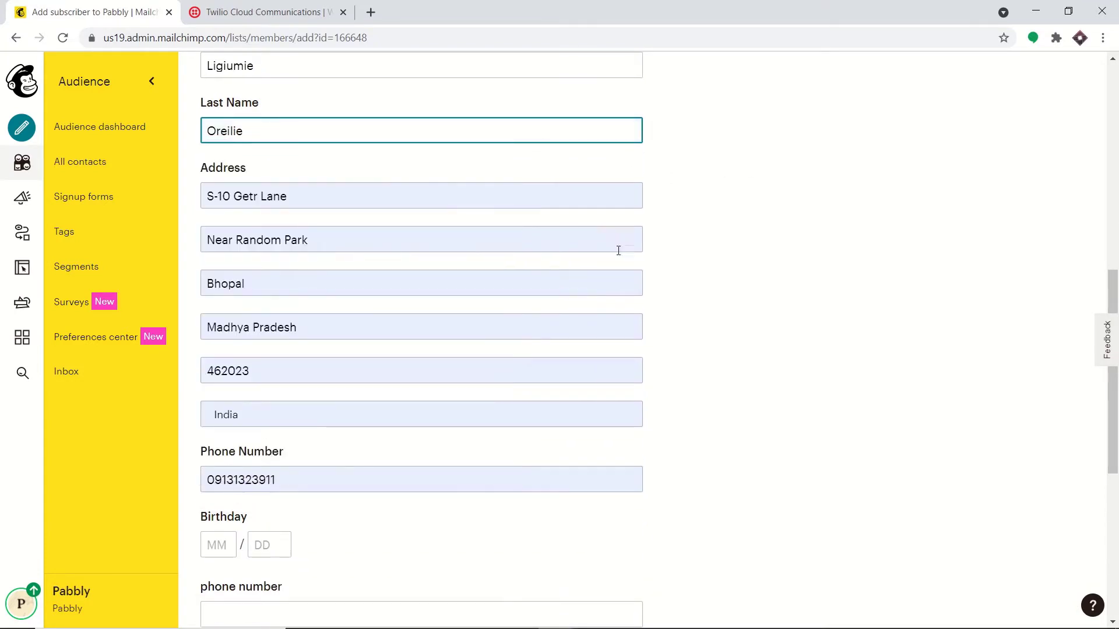
Step: Replace the subscriber's old phone number with the new number
scroll(618, 251, down, 1)
click(299, 406)
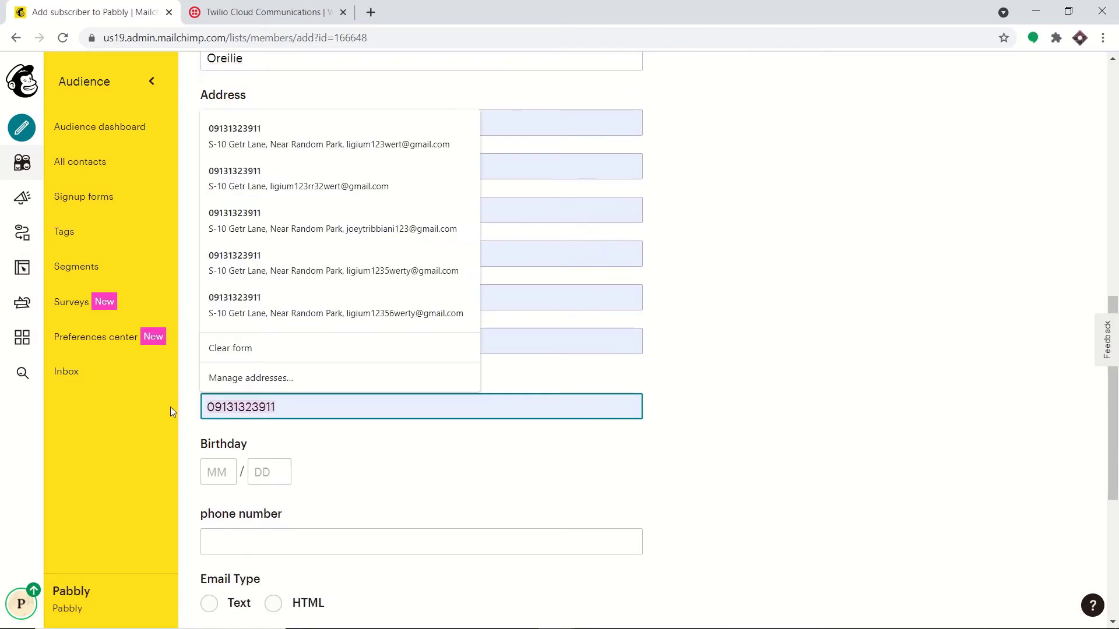
key(Escape)
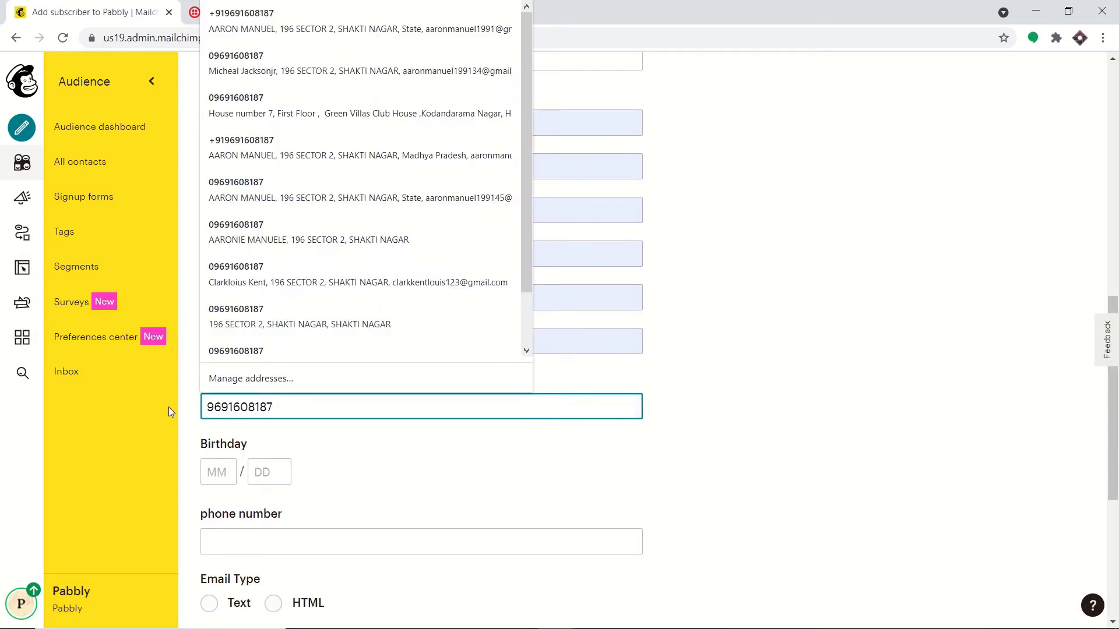
click(891, 315)
Step: Confirm permission to e-mail the person and subscribe them to the audience
scroll(856, 344, down, 5)
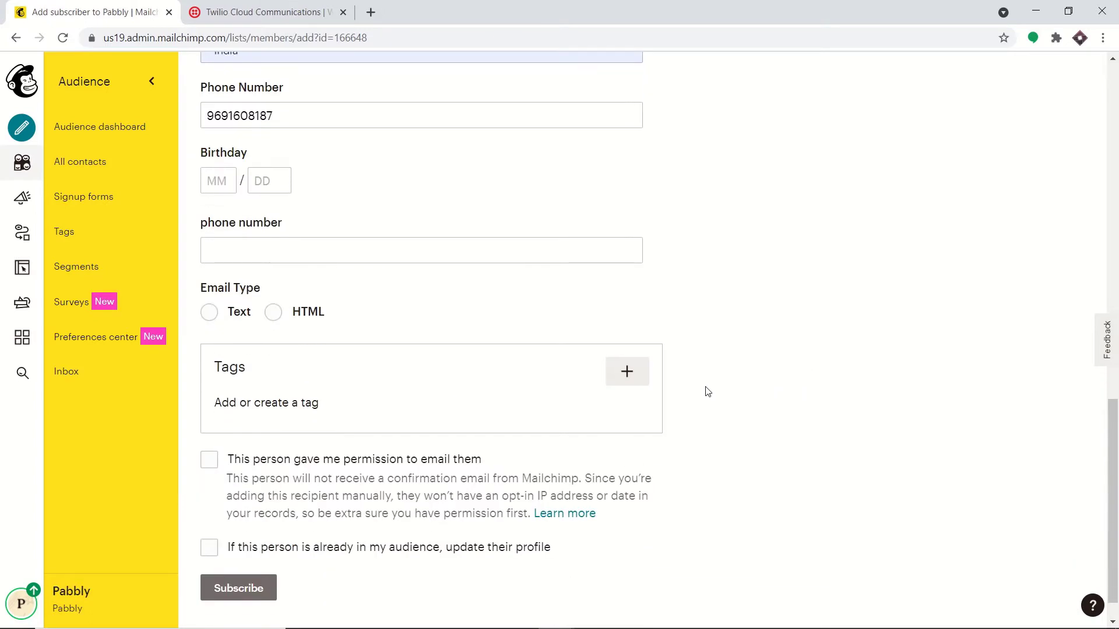
click(209, 459)
scroll(570, 320, down, 1)
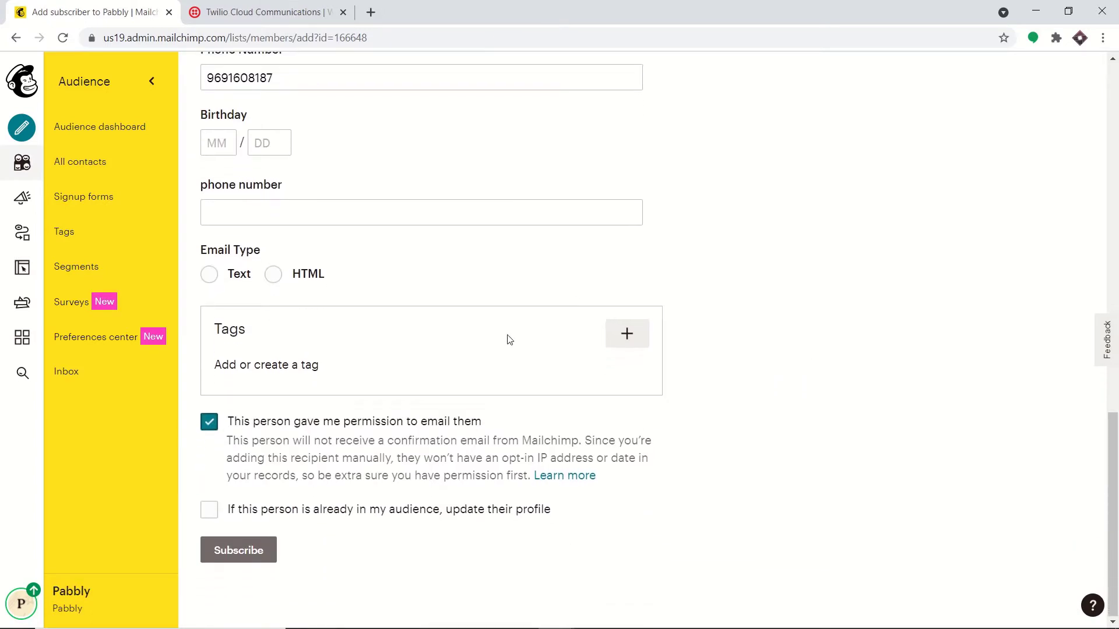
click(258, 556)
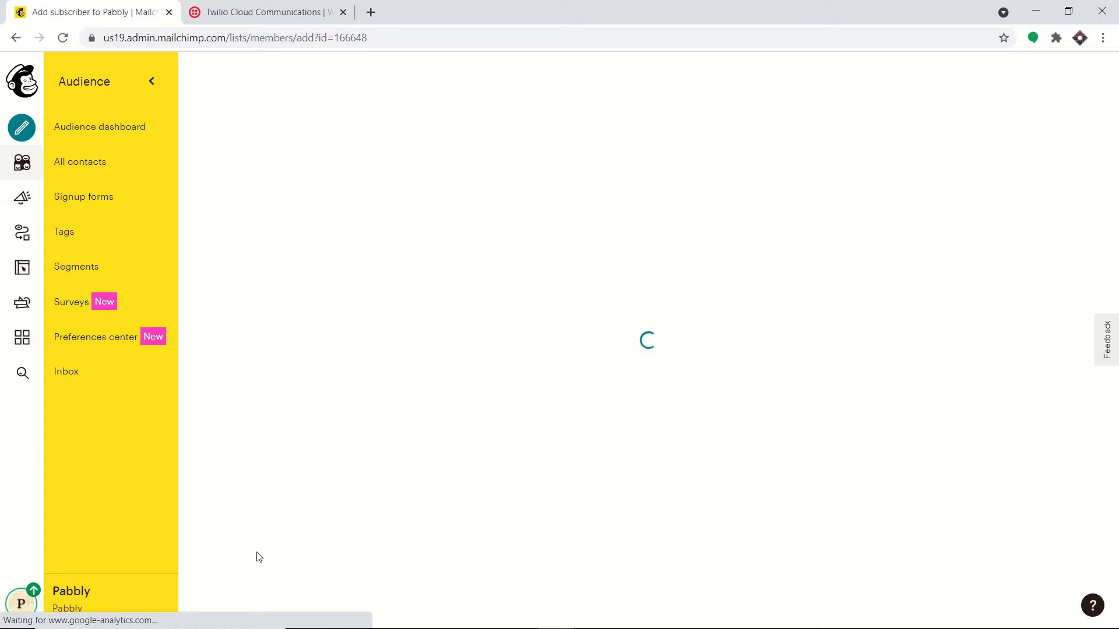
Step: Load pabbly.com in a new browser tab
click(370, 11)
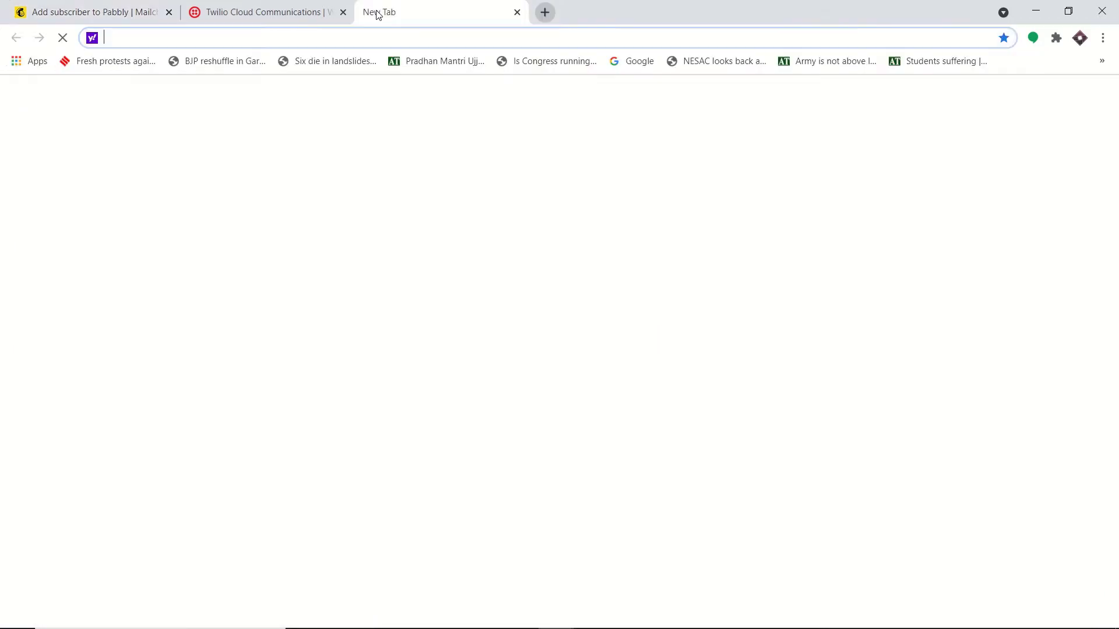
text(p)
key(Return)
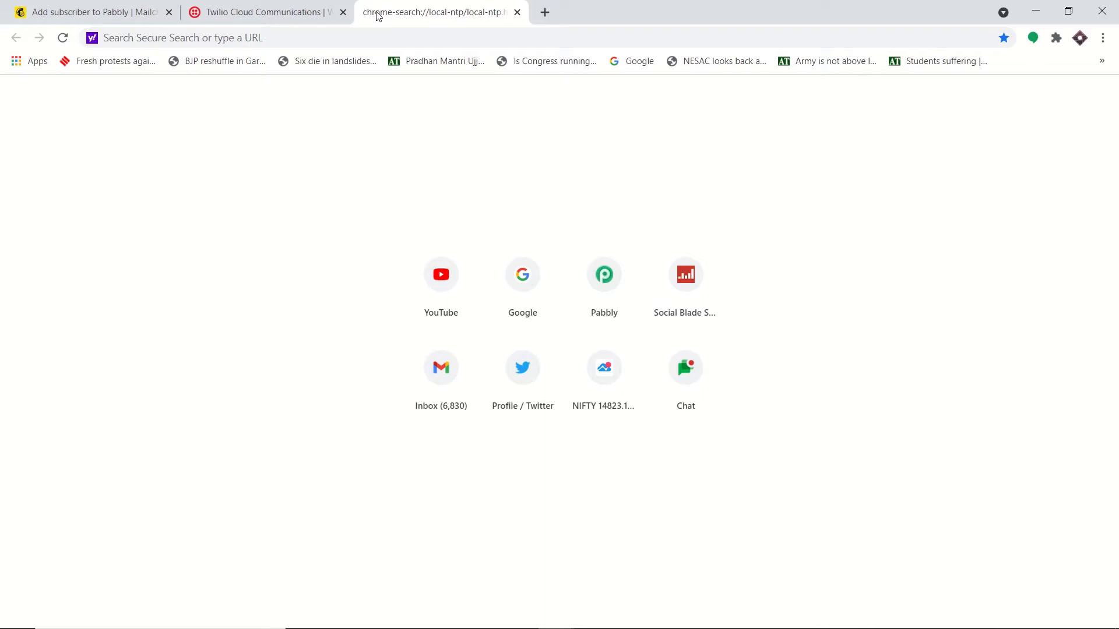
click(382, 41)
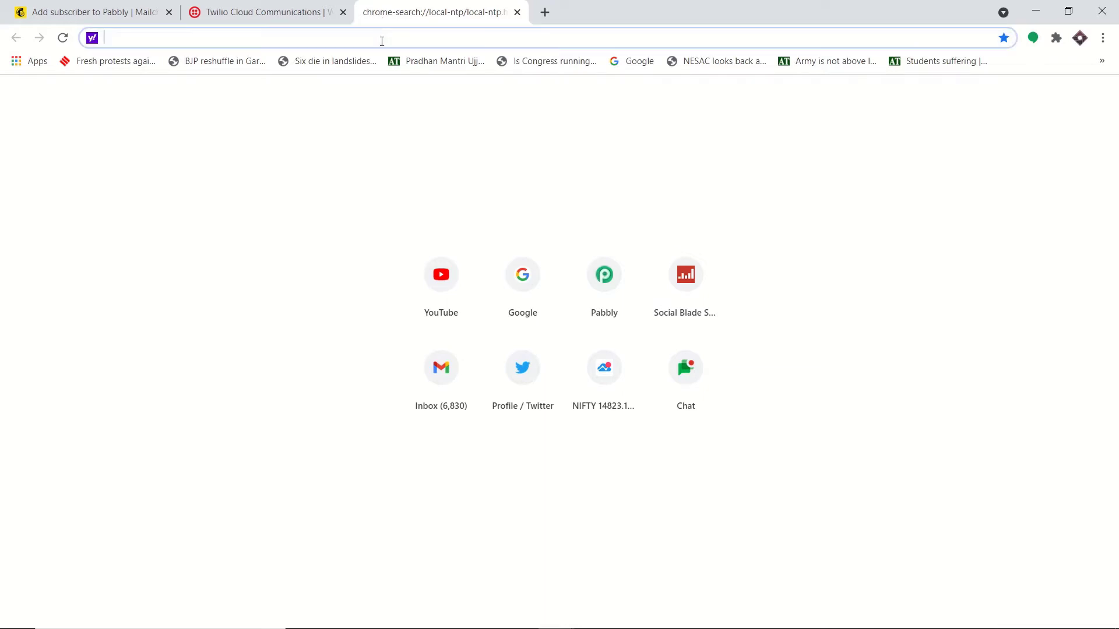
text(p)
key(Return)
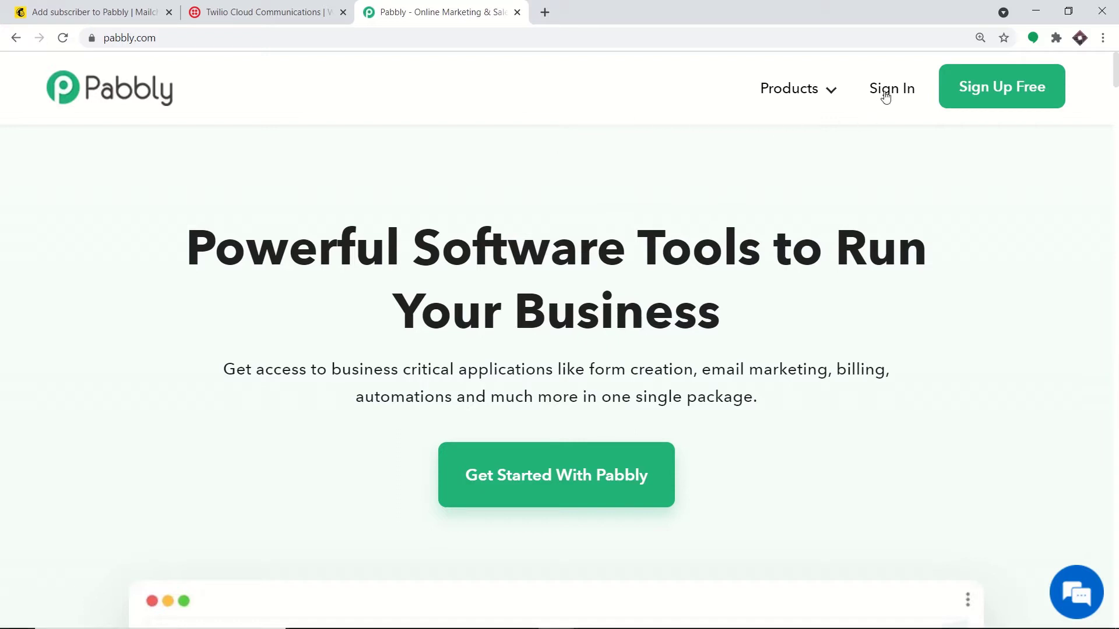
Step: Sign in to Pabbly and open Connect from the All Apps page
click(886, 96)
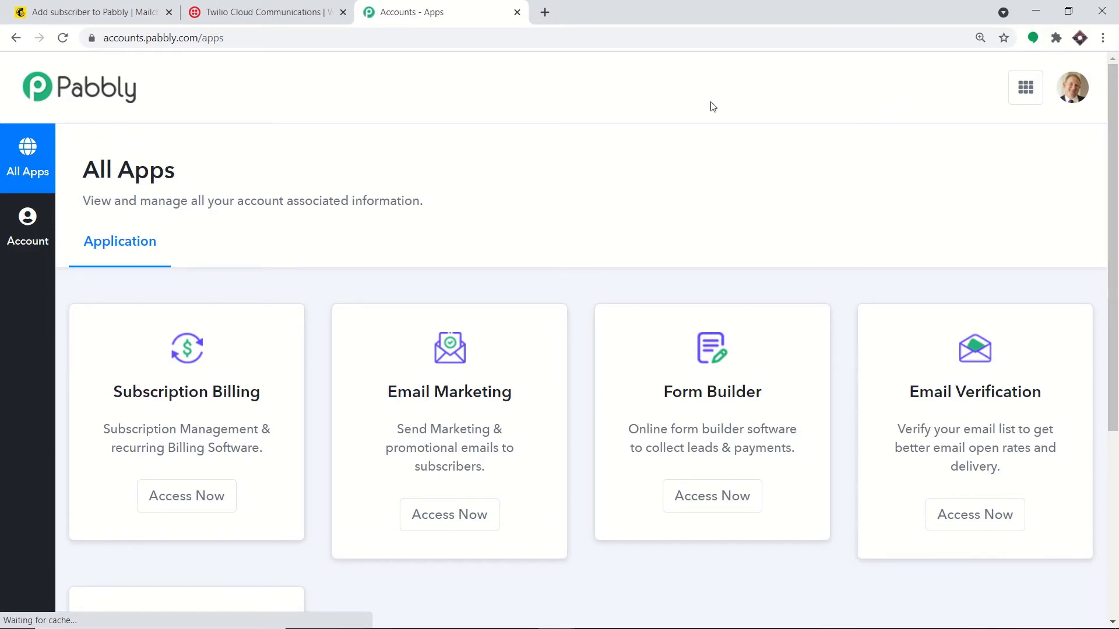
scroll(589, 122, down, 5)
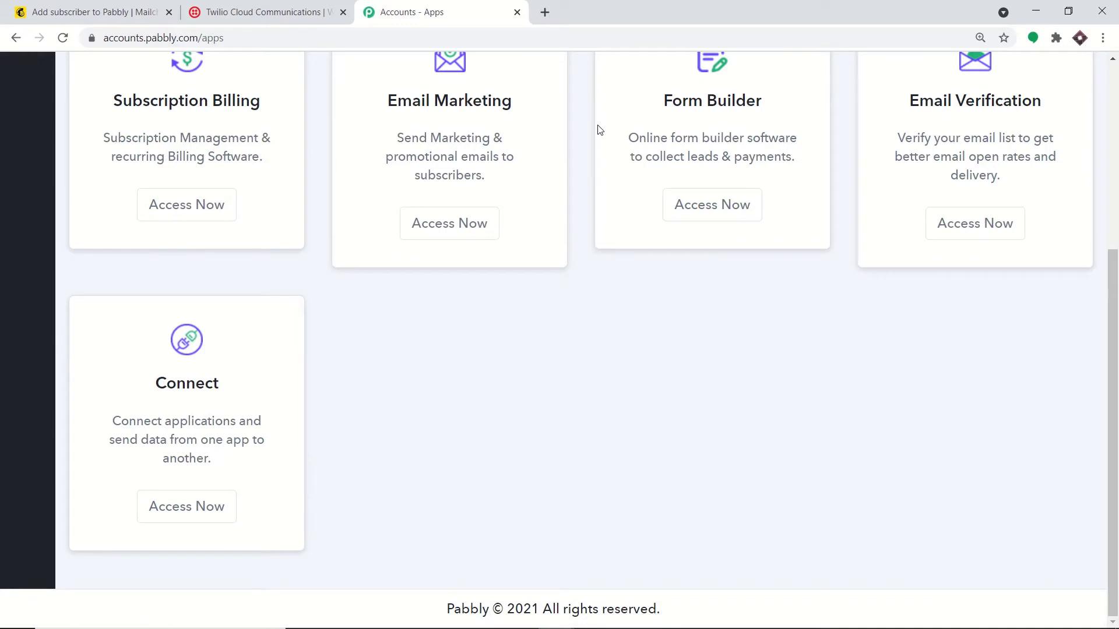
click(202, 511)
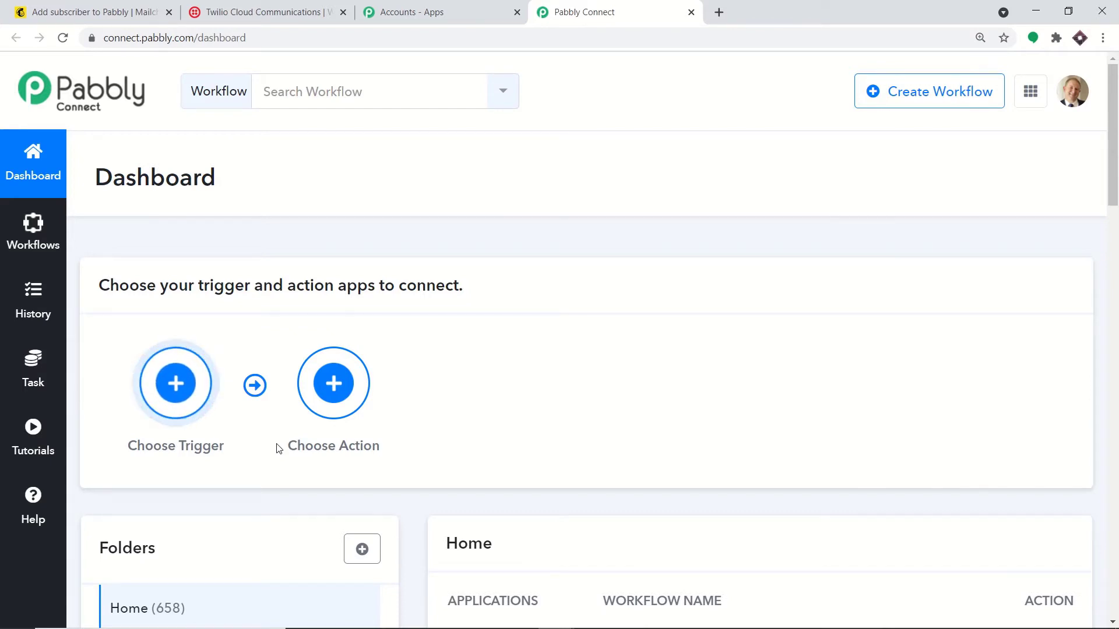
Step: Switch off the 'Mailchimp Integrations' workflow's status toggle in the Home folder list
scroll(278, 447, down, 5)
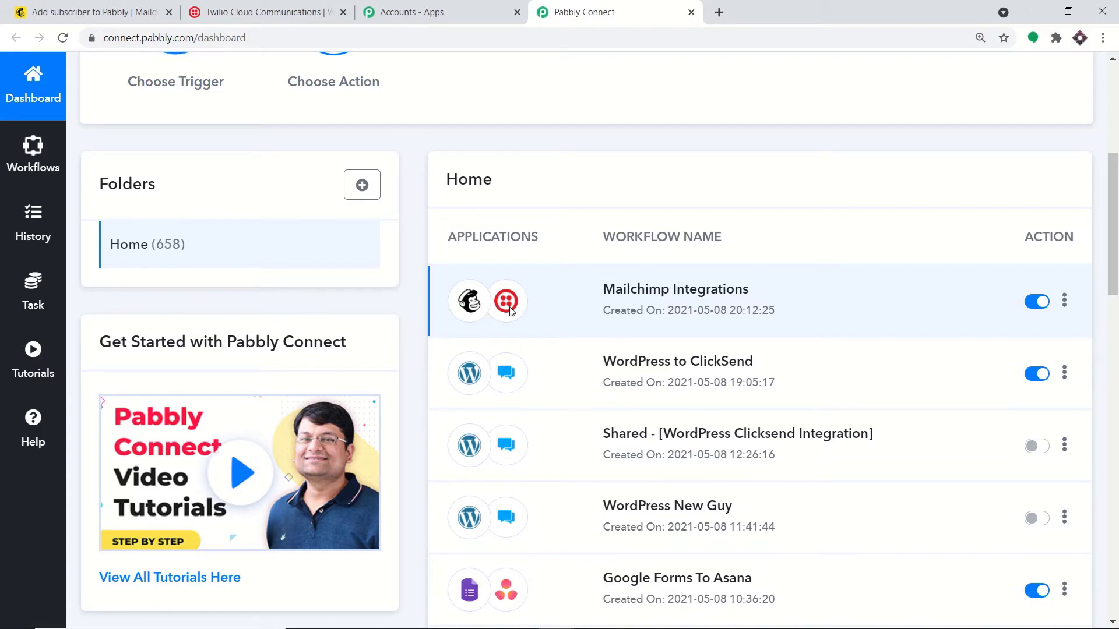
click(1035, 304)
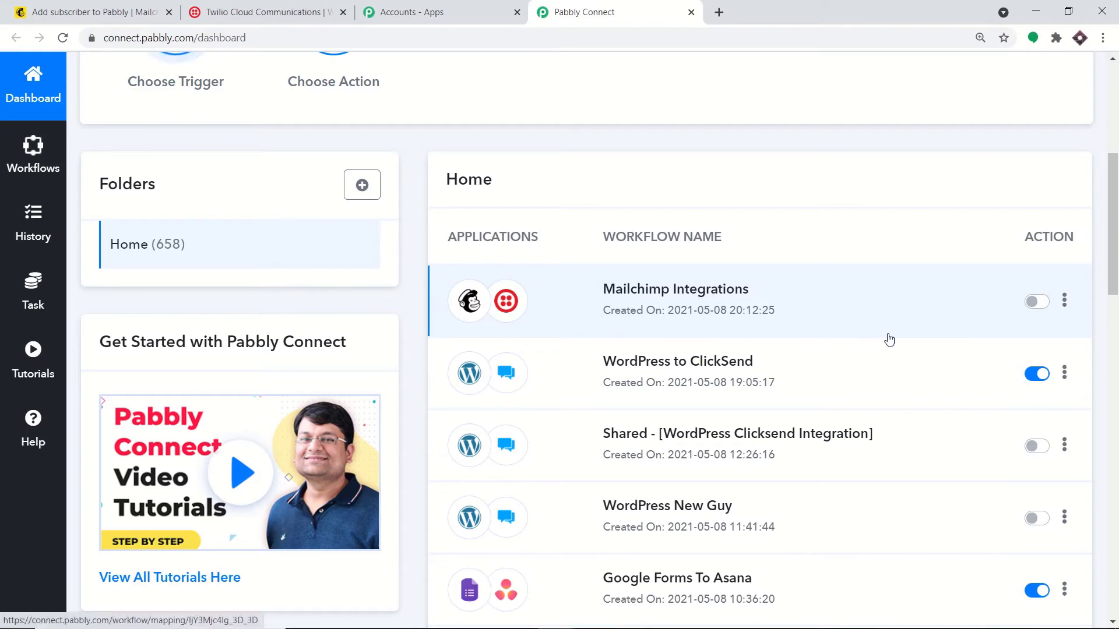
scroll(923, 282, up, 6)
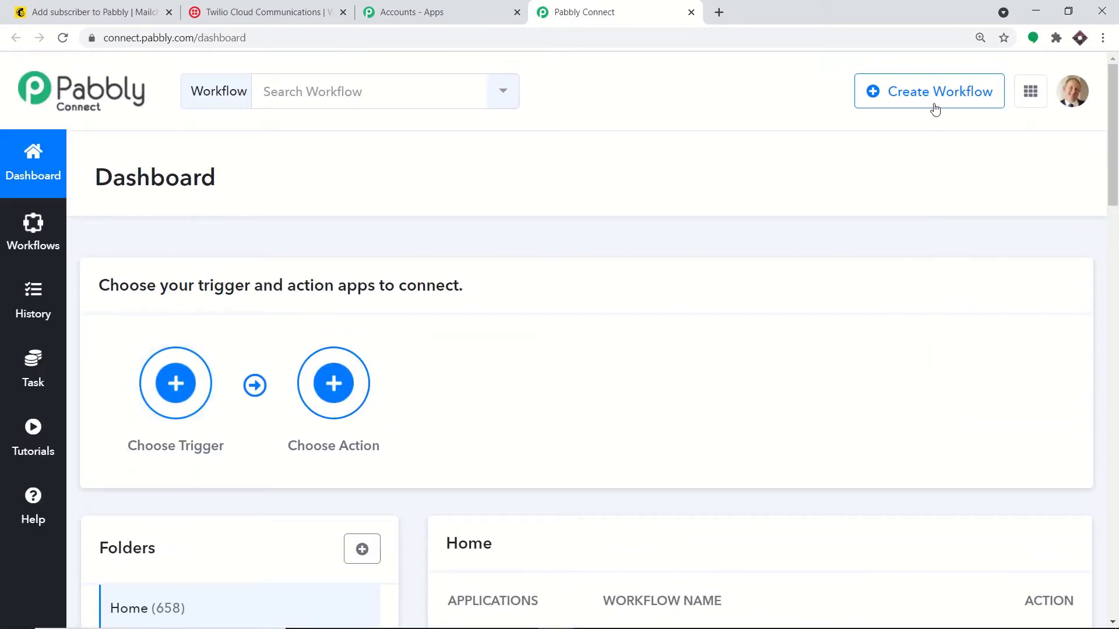
Step: Create a new workflow, correcting its name from 'Mailchimp to Sms' to 'Mailchimp to Twilio'
click(931, 93)
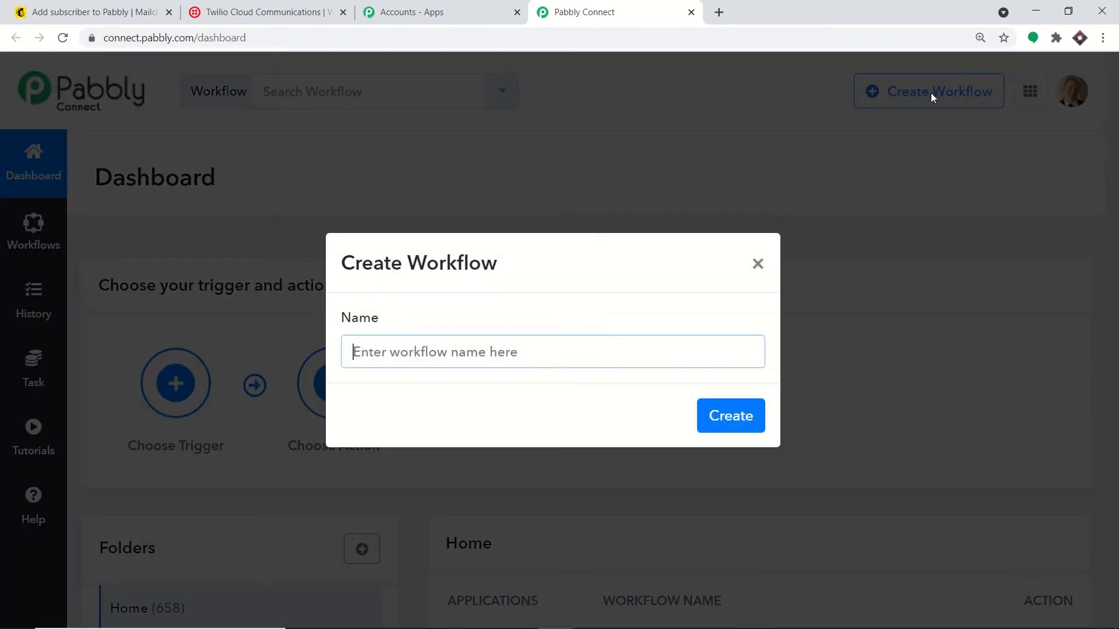
text(M)
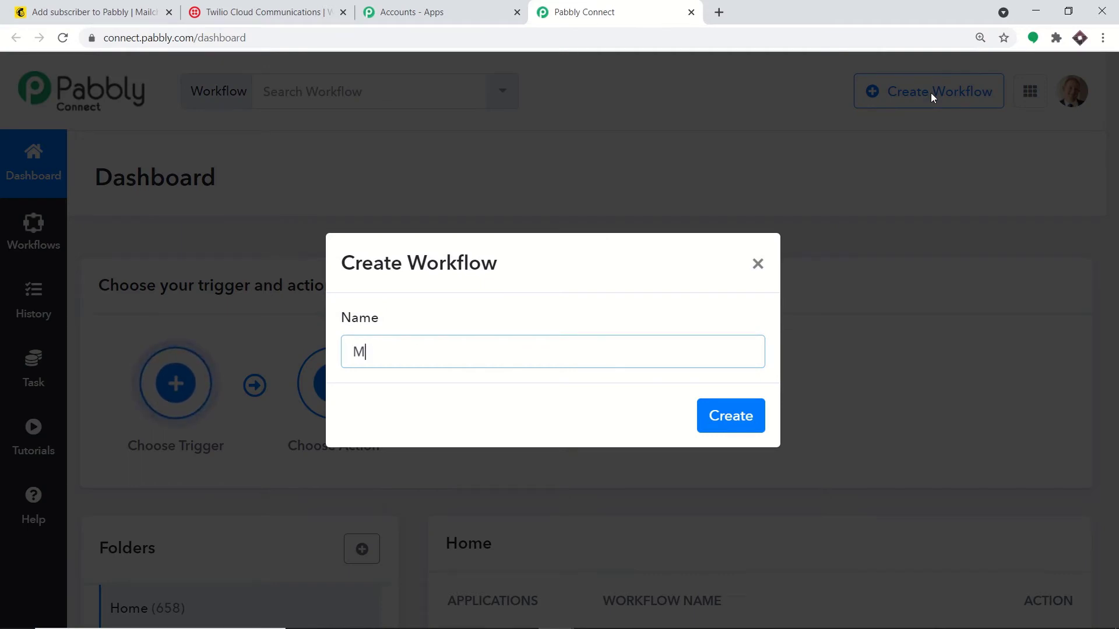
text(ailchimp to S)
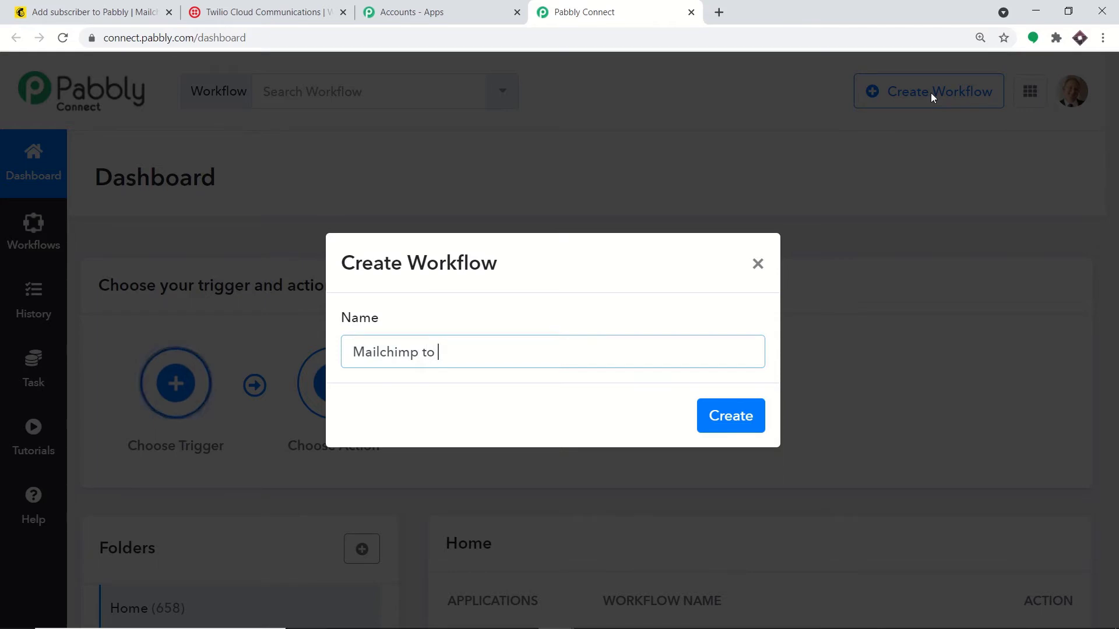
text(ms)
key(BackSpace)
key(BackSpace)
key(BackSpace)
text(Twilio)
click(741, 415)
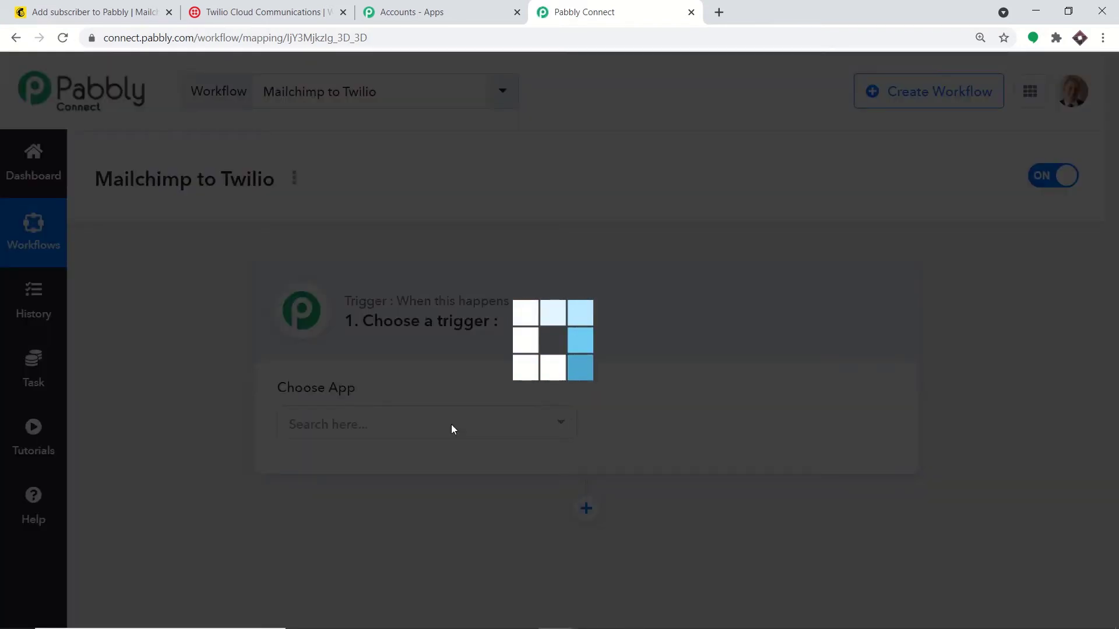
Step: Set the workflow trigger to MailChimp's New Subscriber event
click(452, 426)
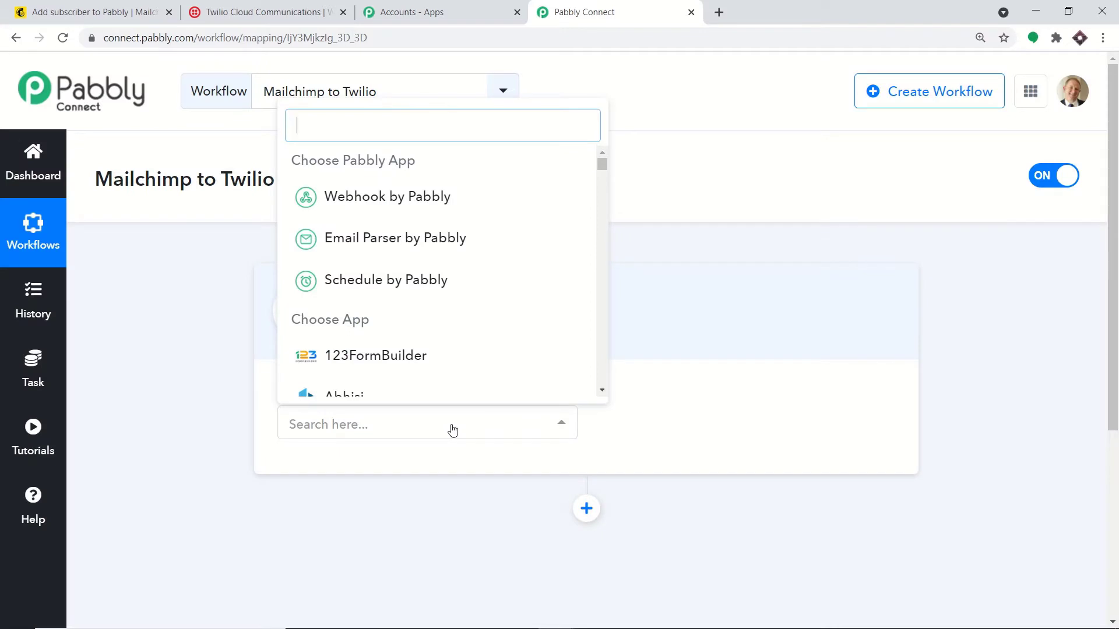
text(mailc)
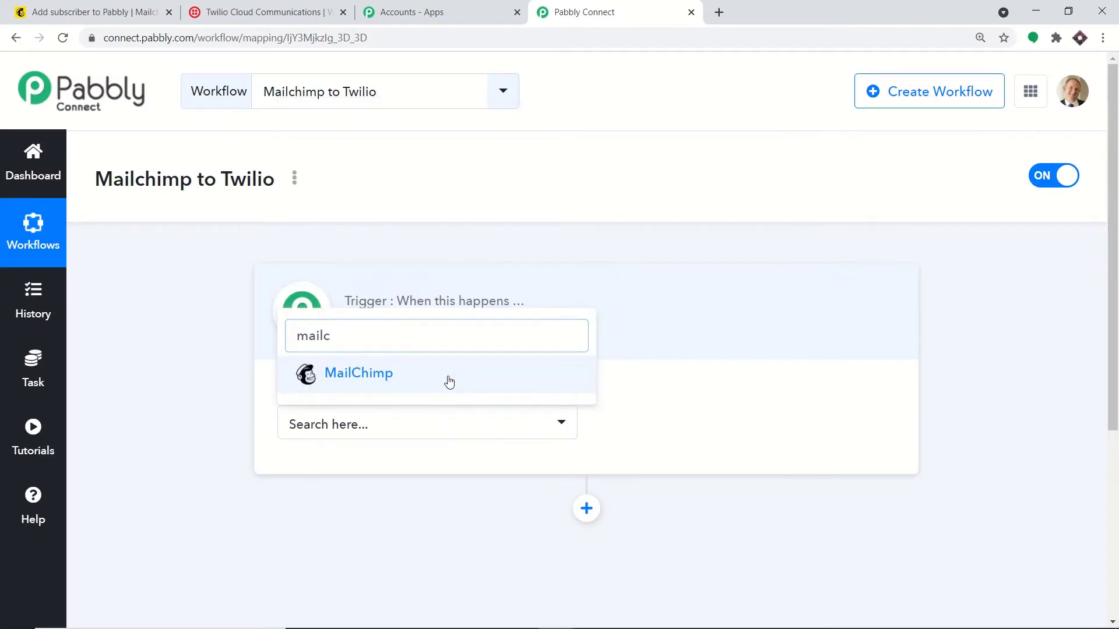
click(447, 375)
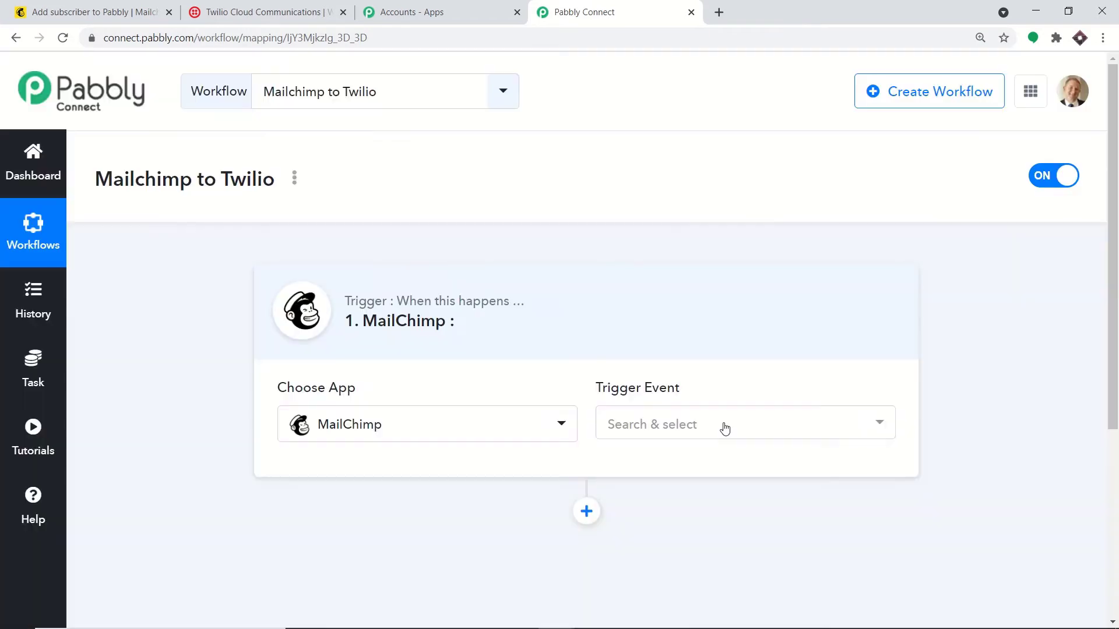
click(724, 428)
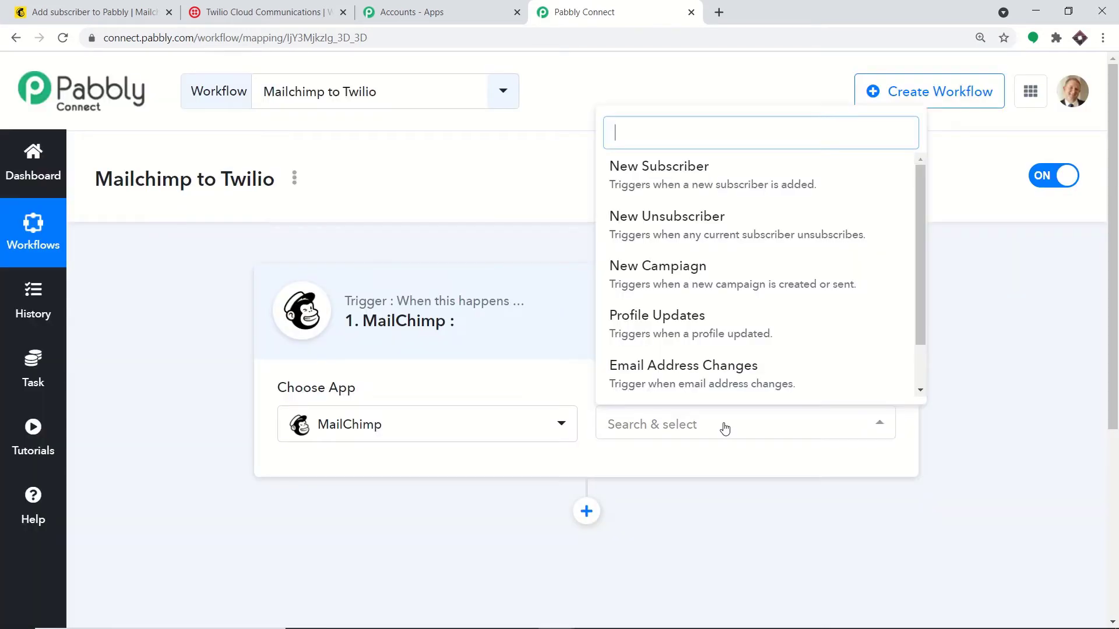
click(725, 189)
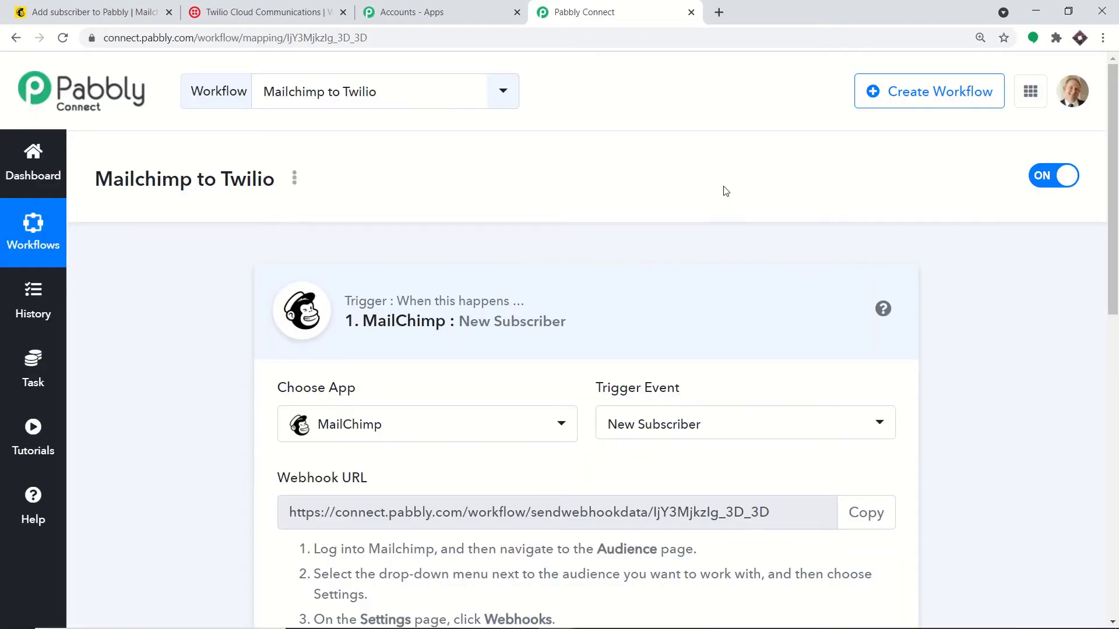
Step: Review the available MailChimp trigger events and the webhook setup steps
scroll(735, 198, down, 2)
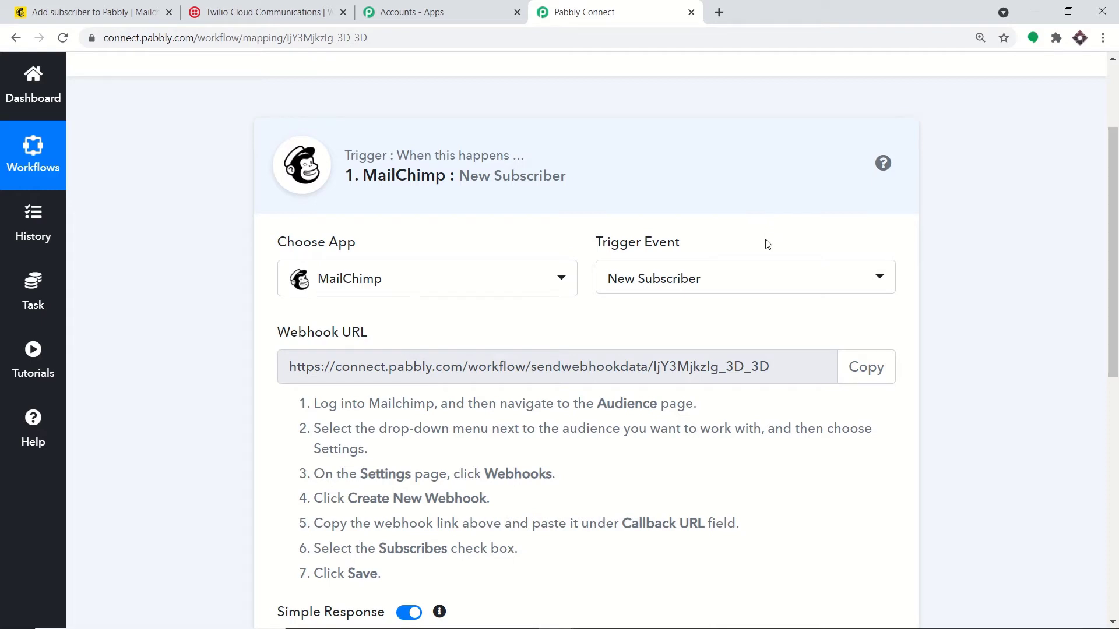
click(761, 278)
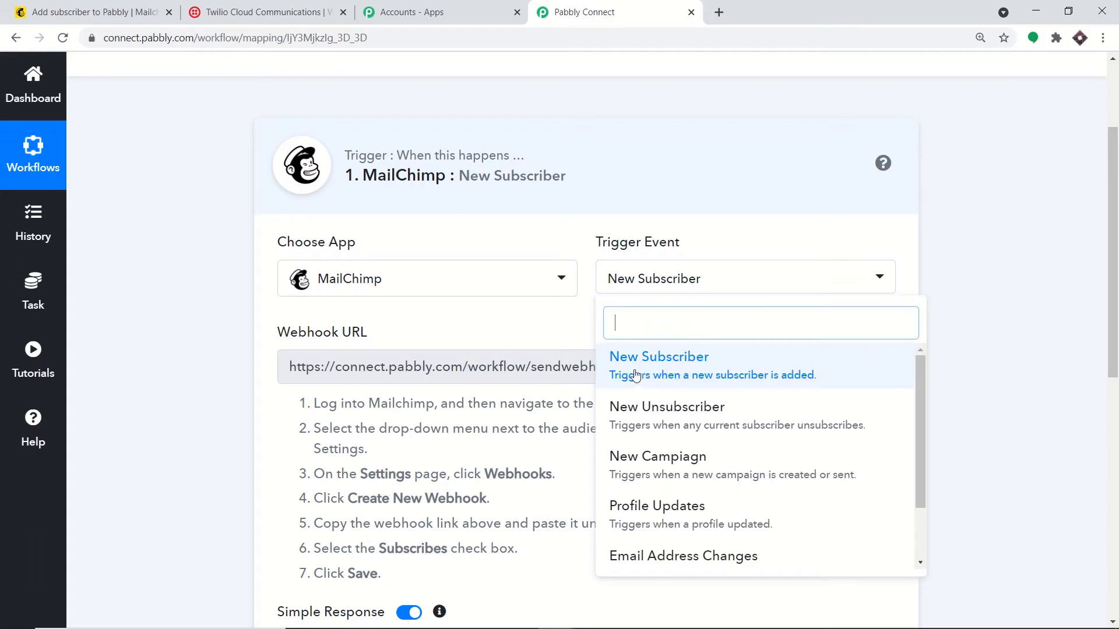
scroll(769, 433, down, 1)
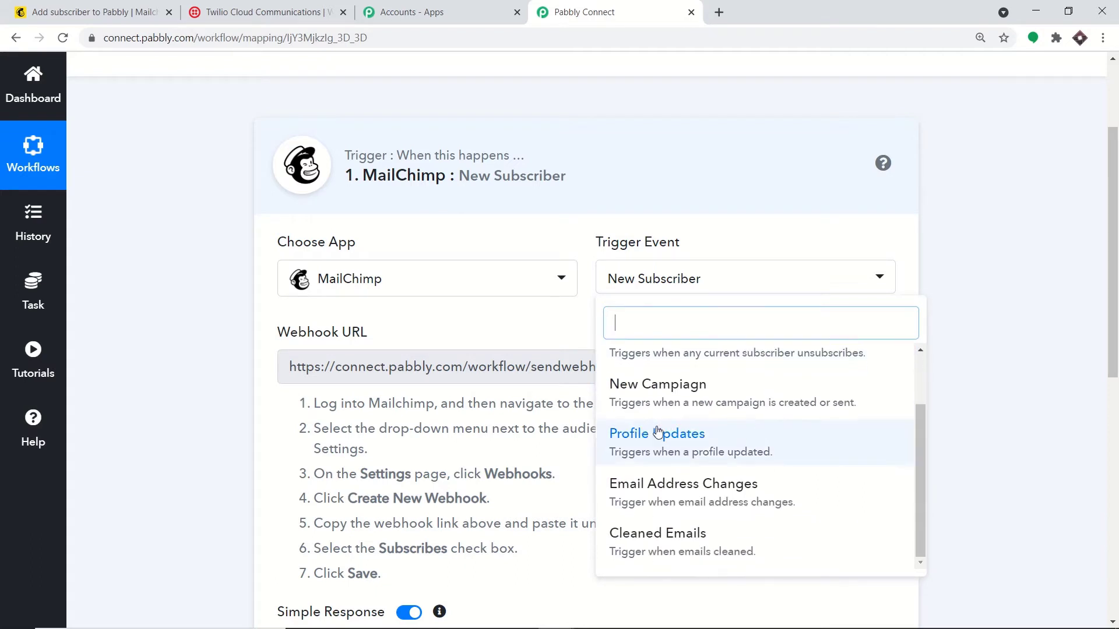
scroll(742, 461, down, 1)
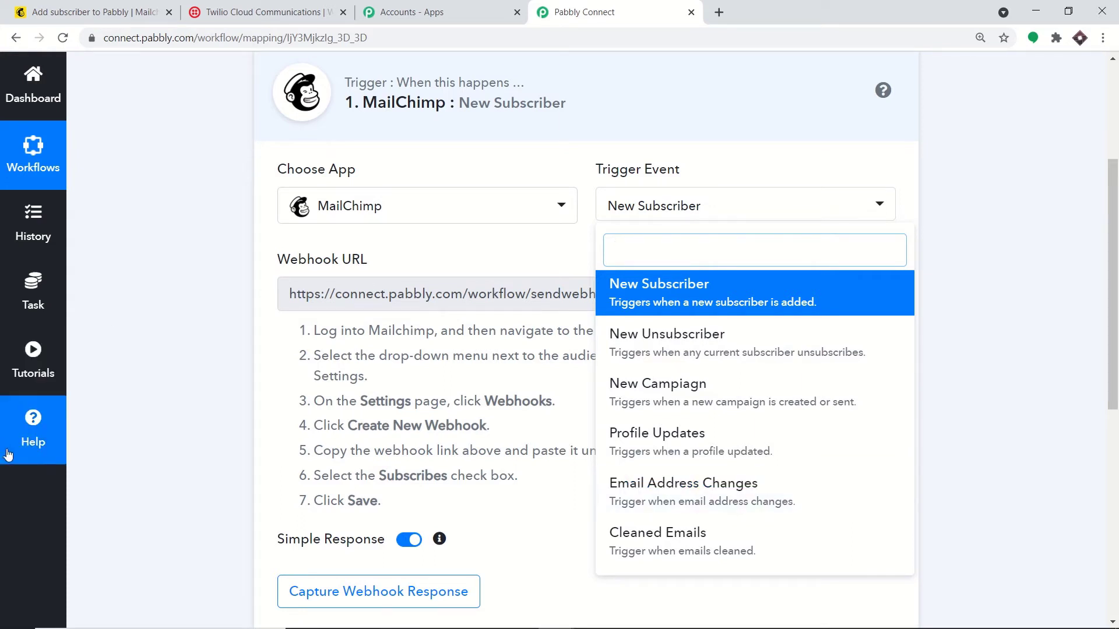
Step: Open the Pabbly help forum in a new tab, then return to the workflow setup
click(21, 431)
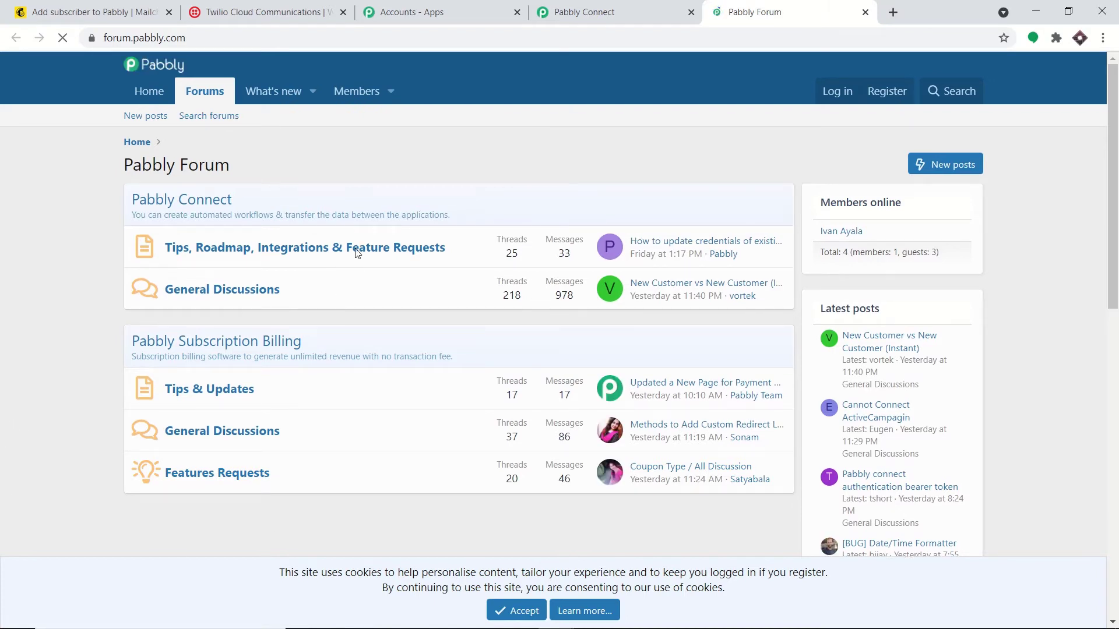
mouse_move(356, 252)
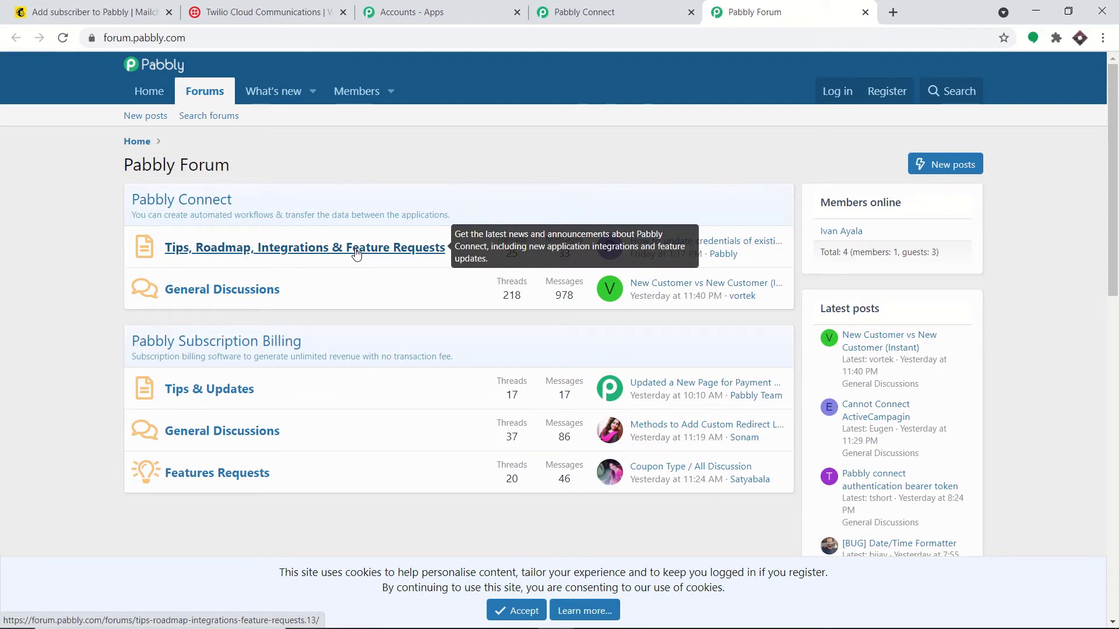
click(628, 12)
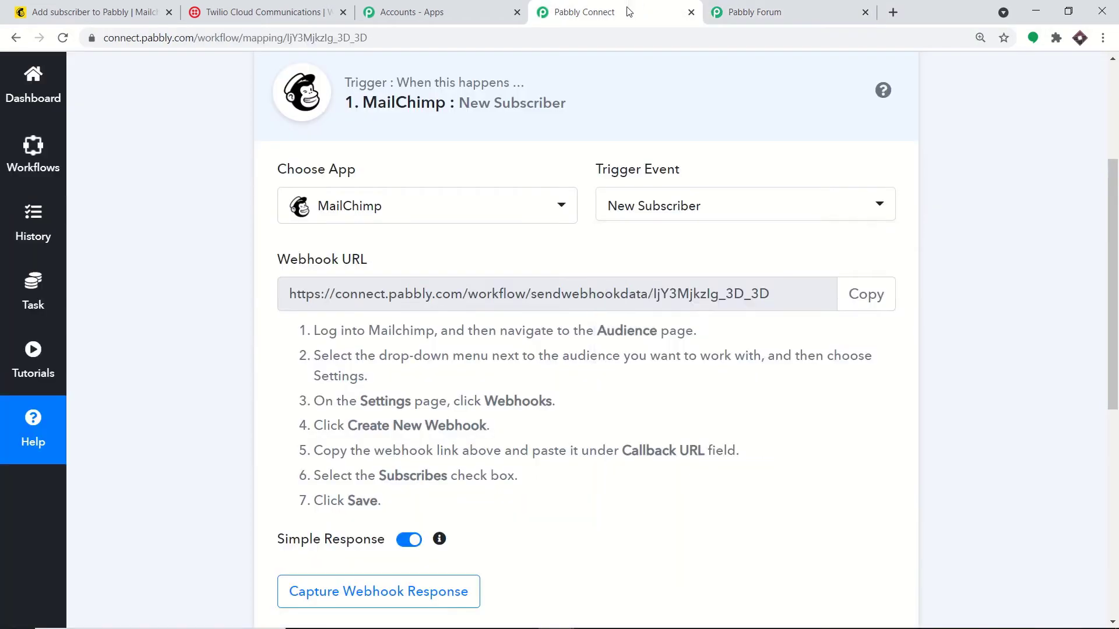
scroll(665, 93, down, 1)
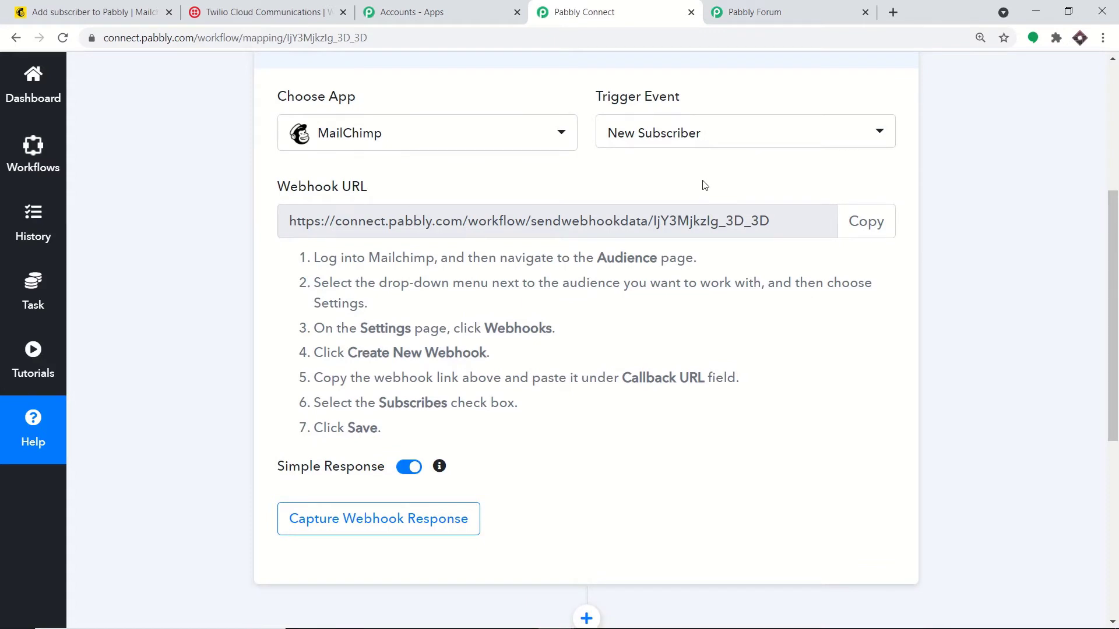
Step: Go to the Mailchimp tab and open the Pabbly audience dashboard
click(134, 7)
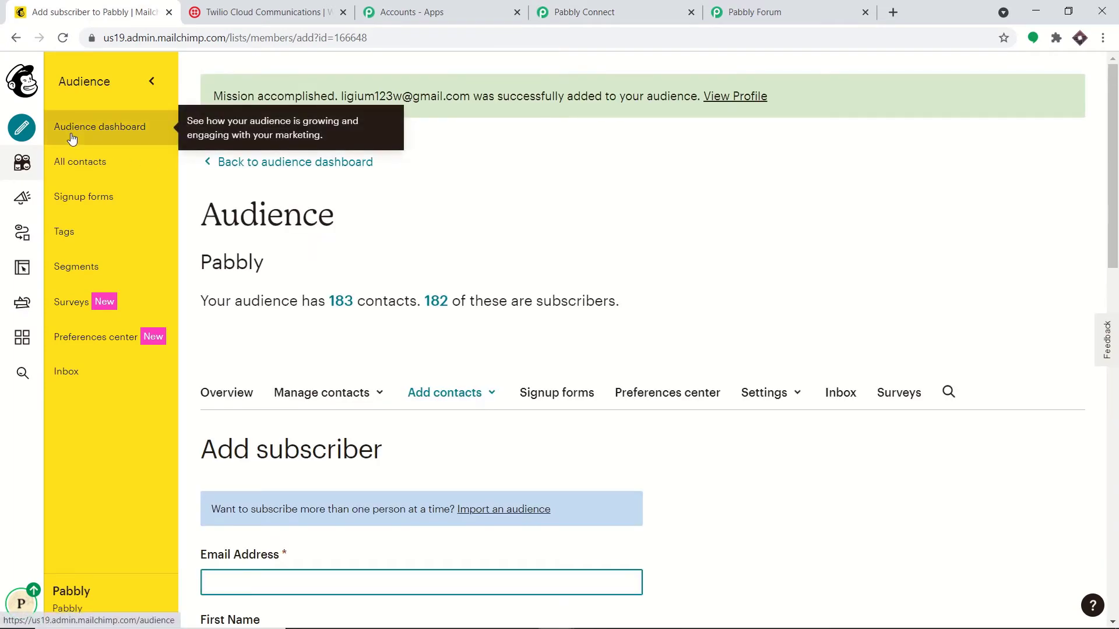
click(85, 163)
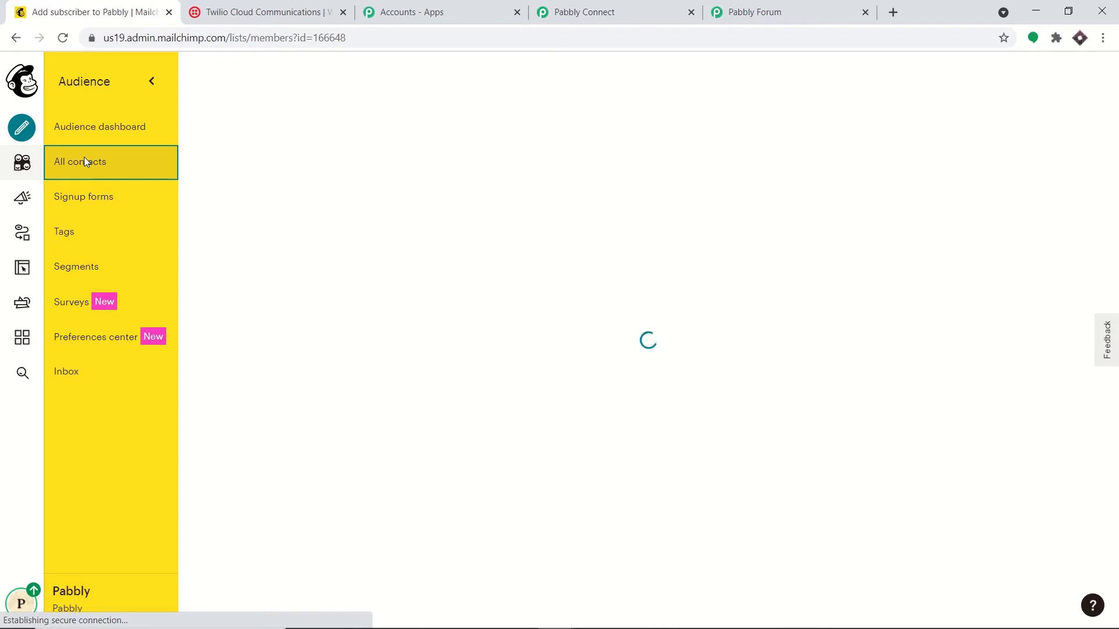
scroll(282, 332, down, 1)
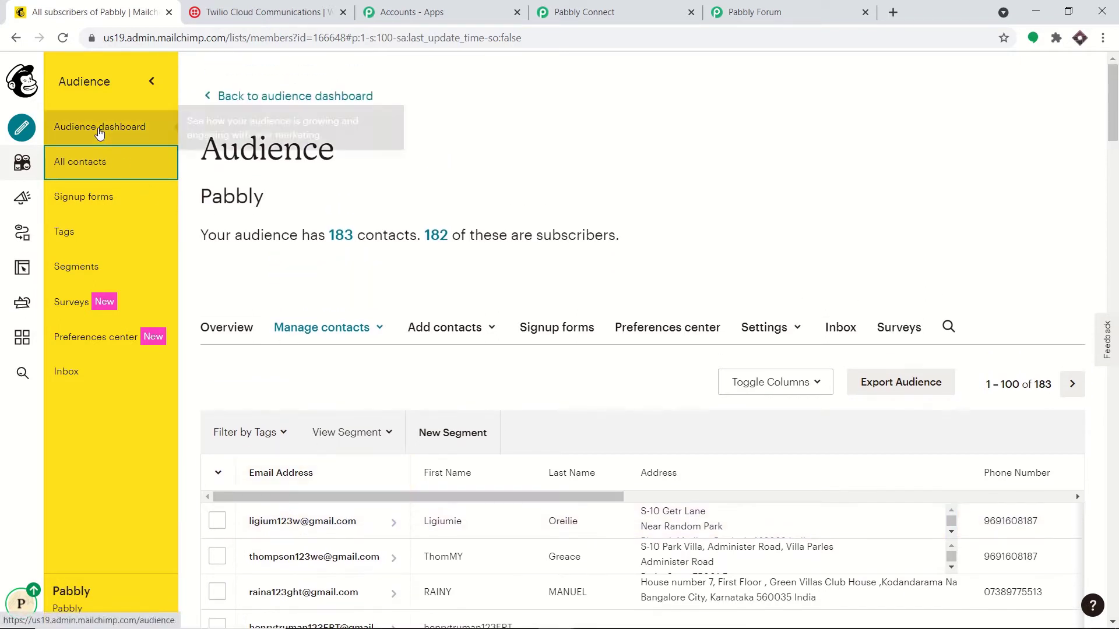
click(99, 133)
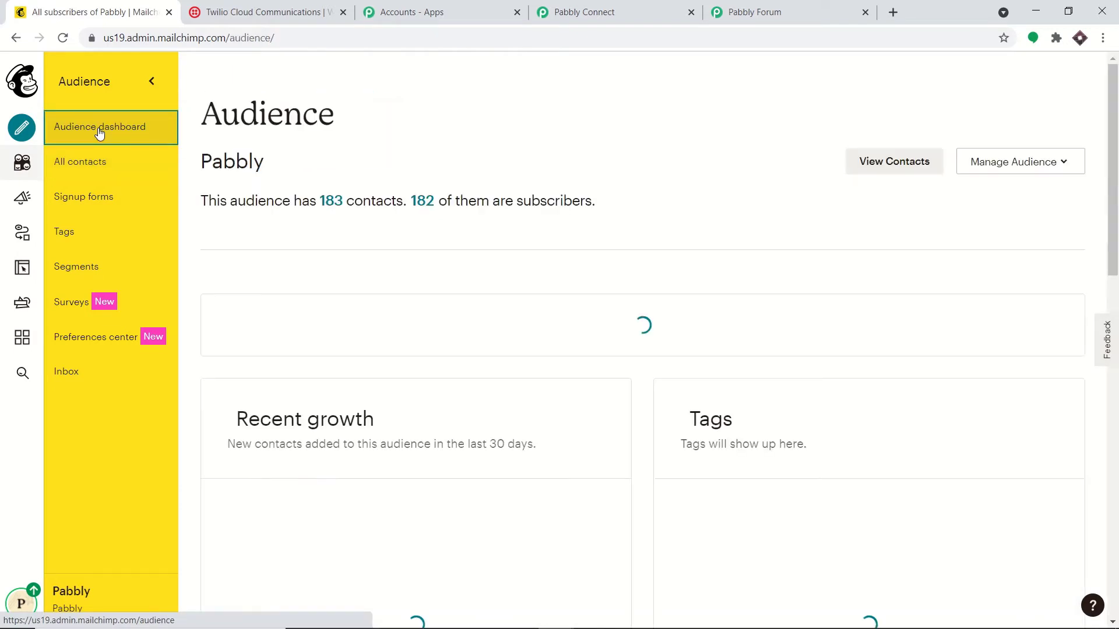
Step: Open the audience's Webhooks page through Manage Audience > Settings
click(1046, 167)
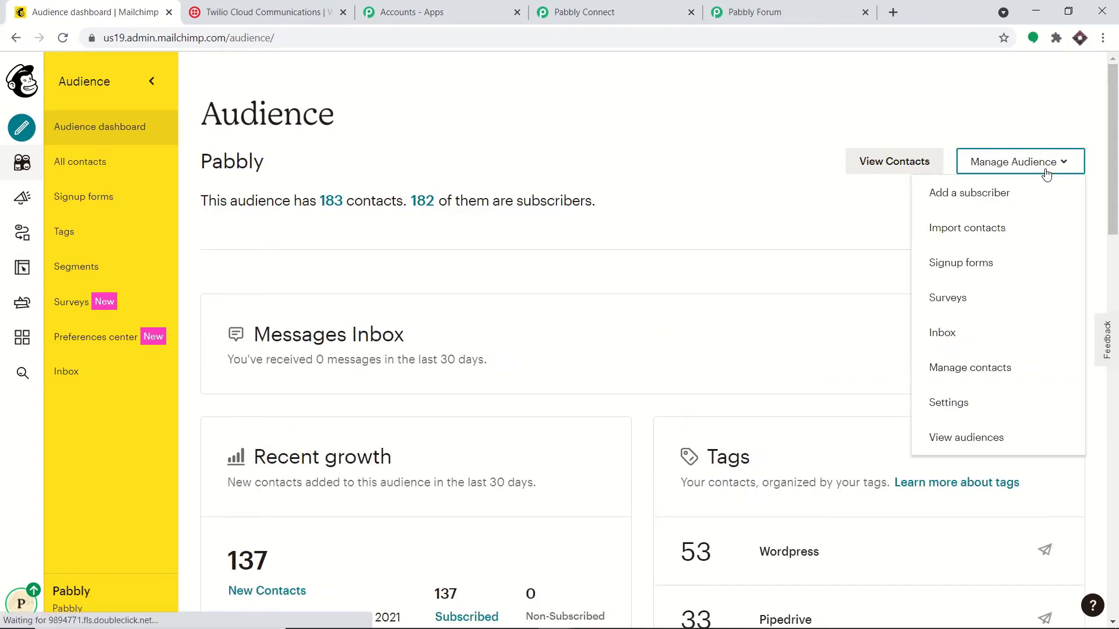
click(936, 407)
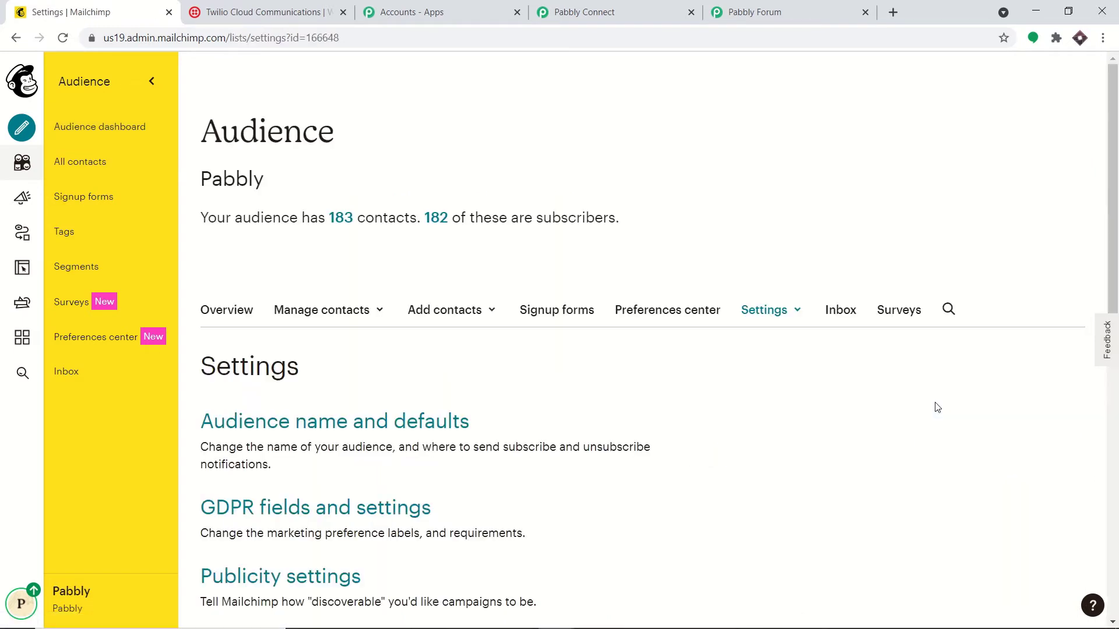
scroll(705, 358, down, 2)
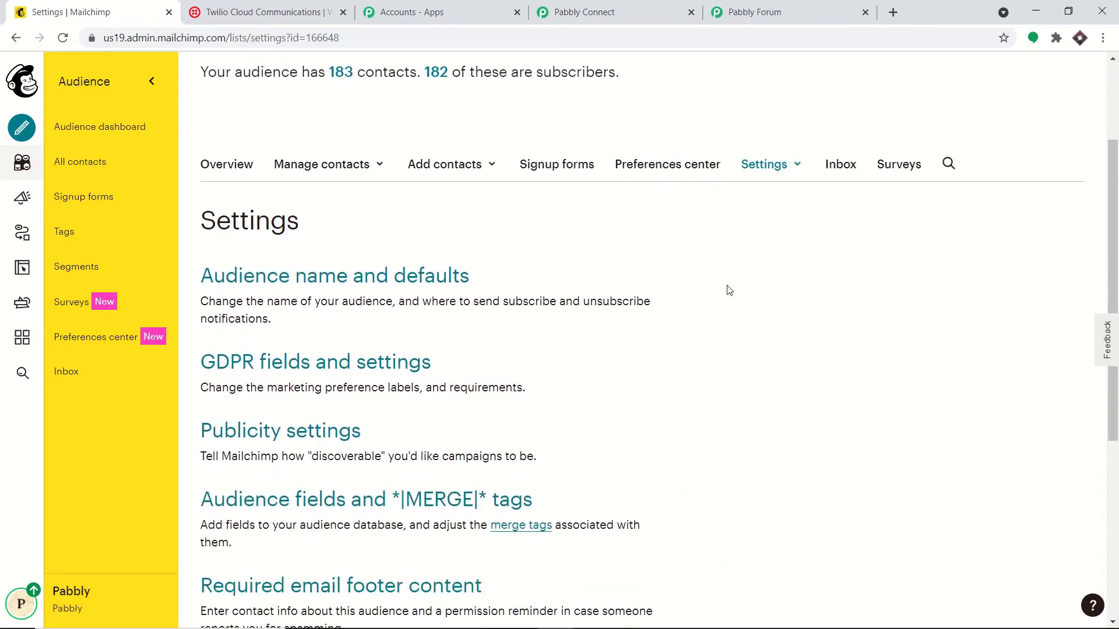
scroll(762, 269, down, 5)
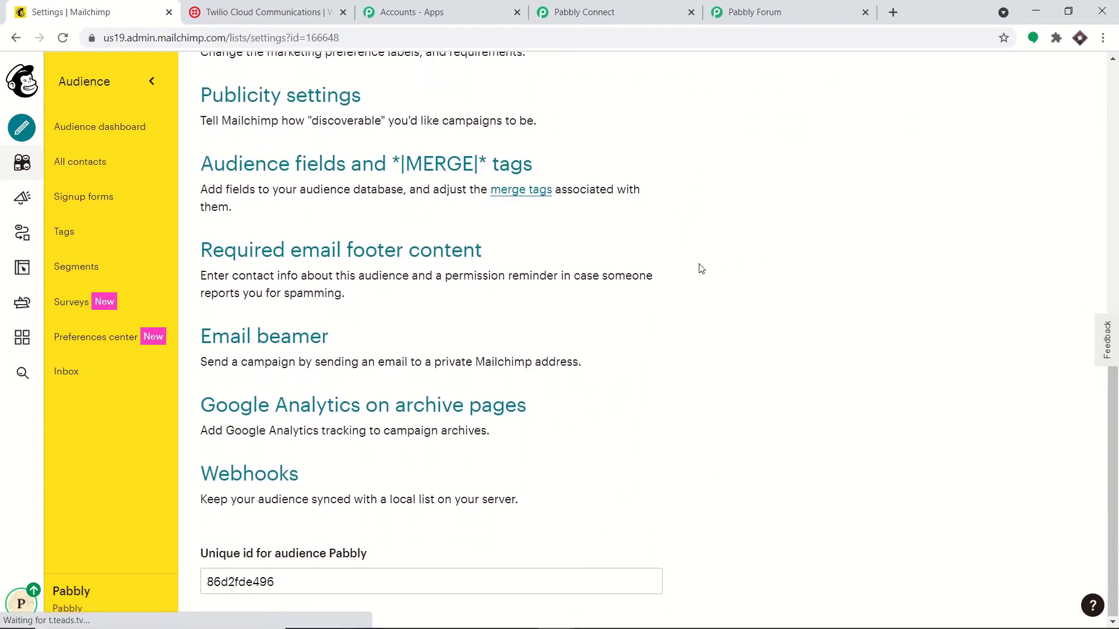
click(272, 479)
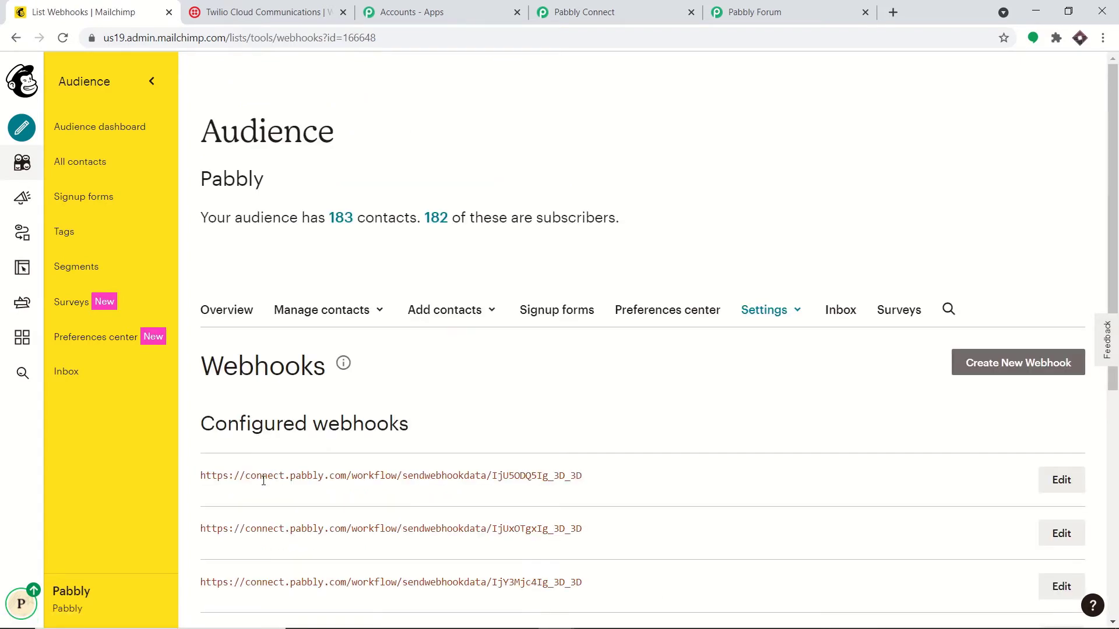
scroll(263, 481, down, 7)
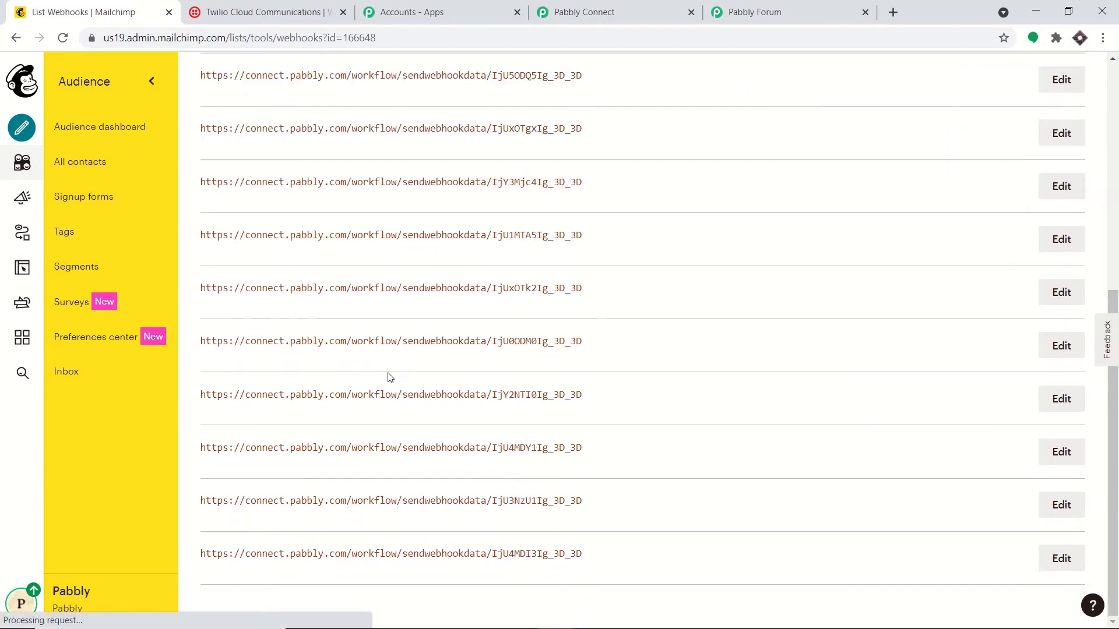
scroll(391, 378, up, 5)
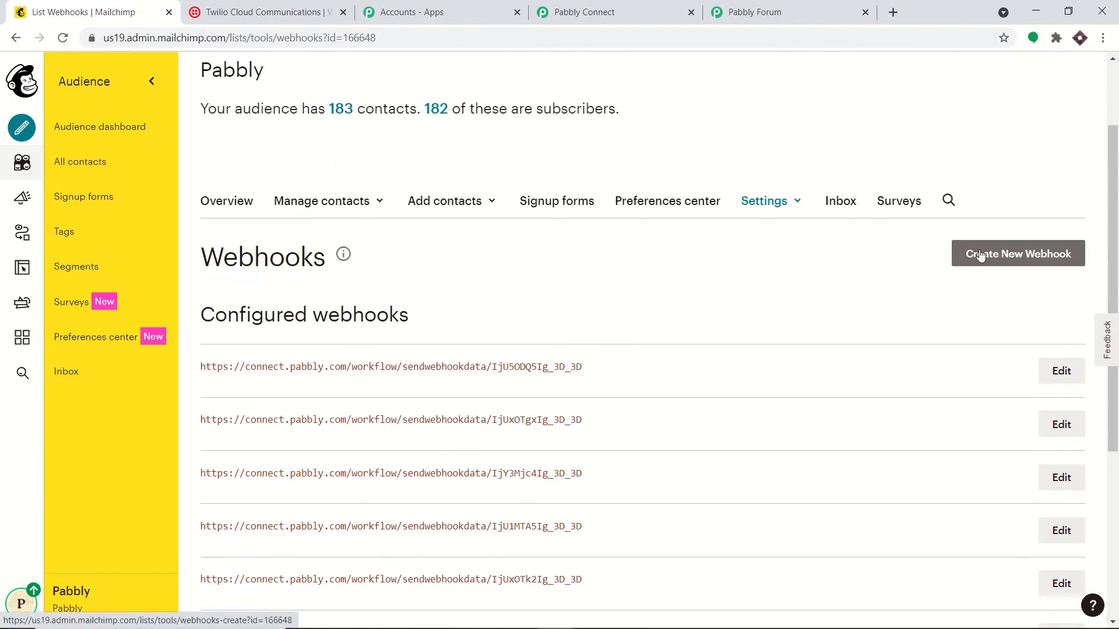
Step: Start a new webhook and untick Unsubscribes, Profile updates, Cleaned address and Campaign sending, keeping Subscribes
click(980, 254)
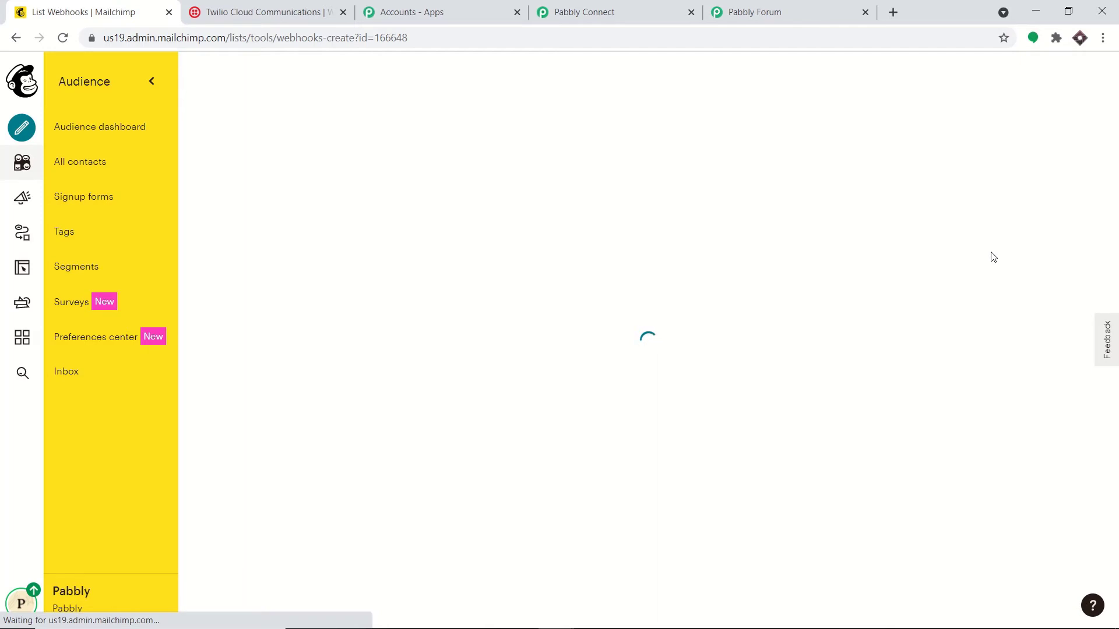
scroll(993, 256, down, 3)
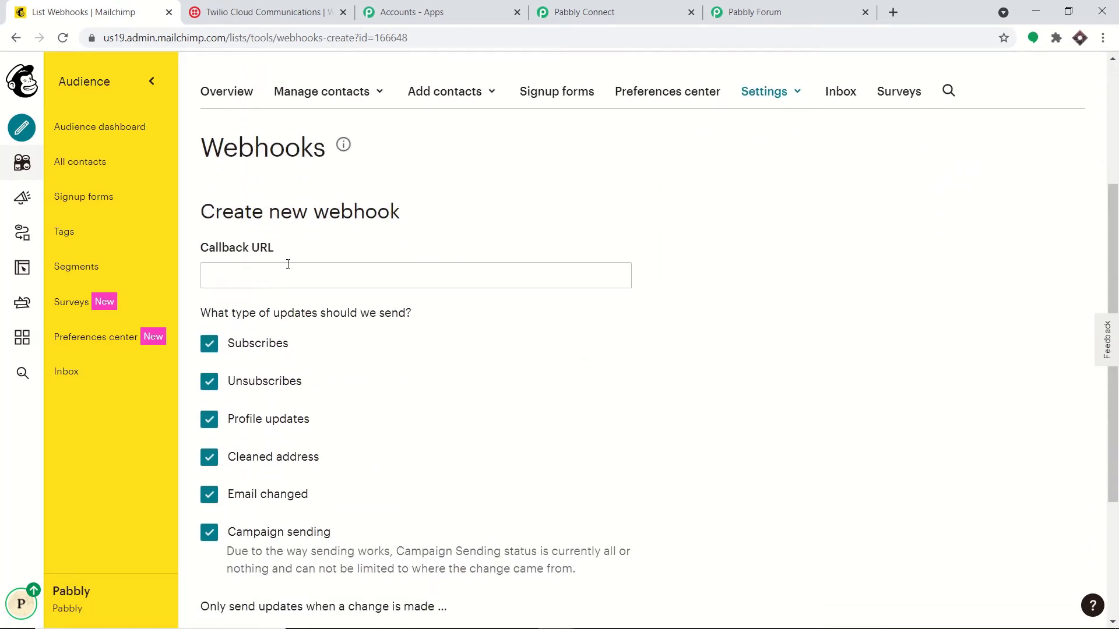
scroll(288, 263, down, 2)
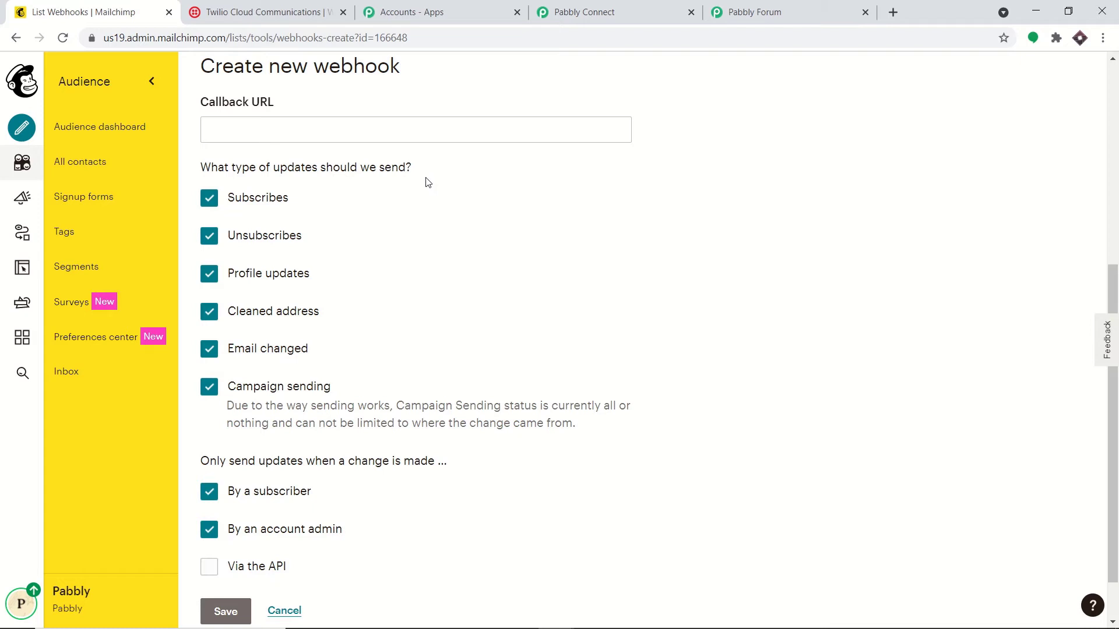
click(211, 242)
click(211, 277)
click(209, 311)
click(208, 387)
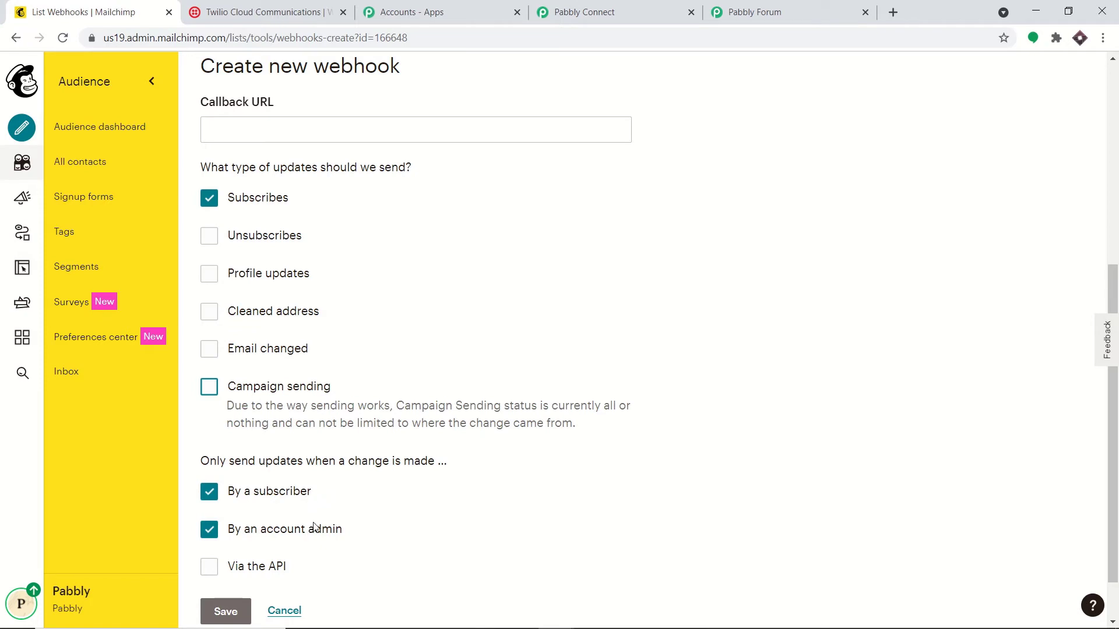
scroll(410, 465, down, 1)
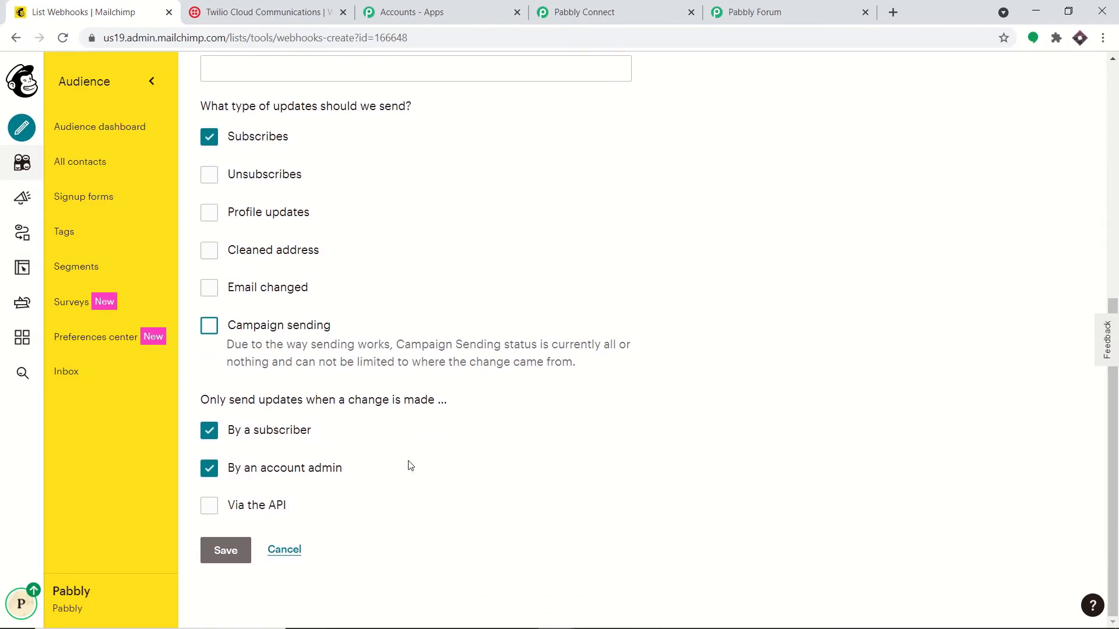
scroll(382, 418, up, 4)
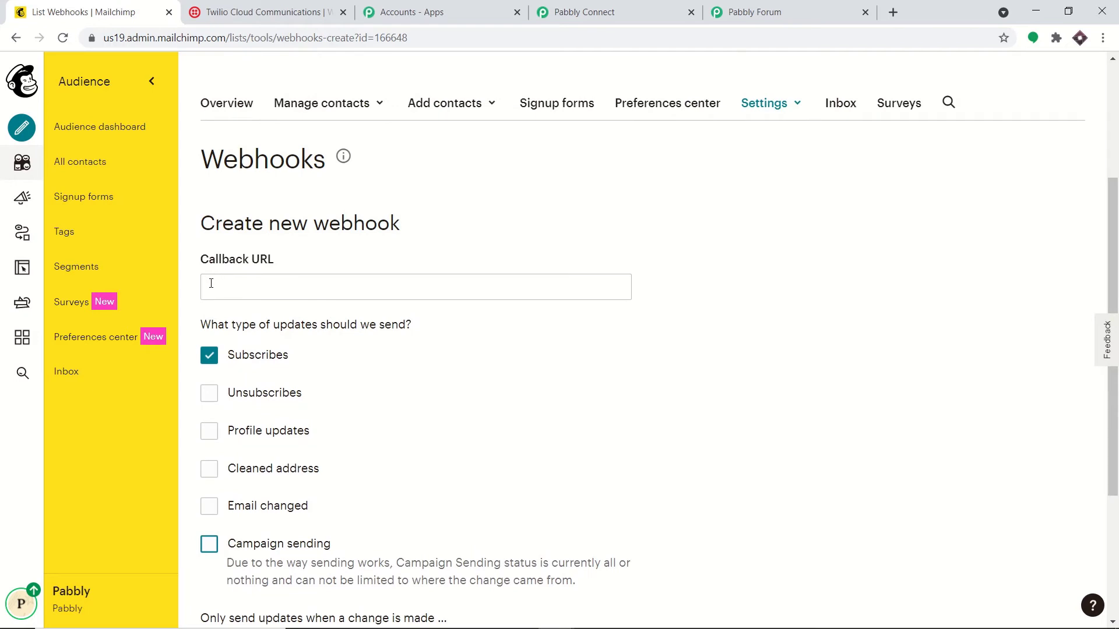
Step: Copy the workflow's webhook URL from Pabbly and paste it into the Callback URL field
click(211, 283)
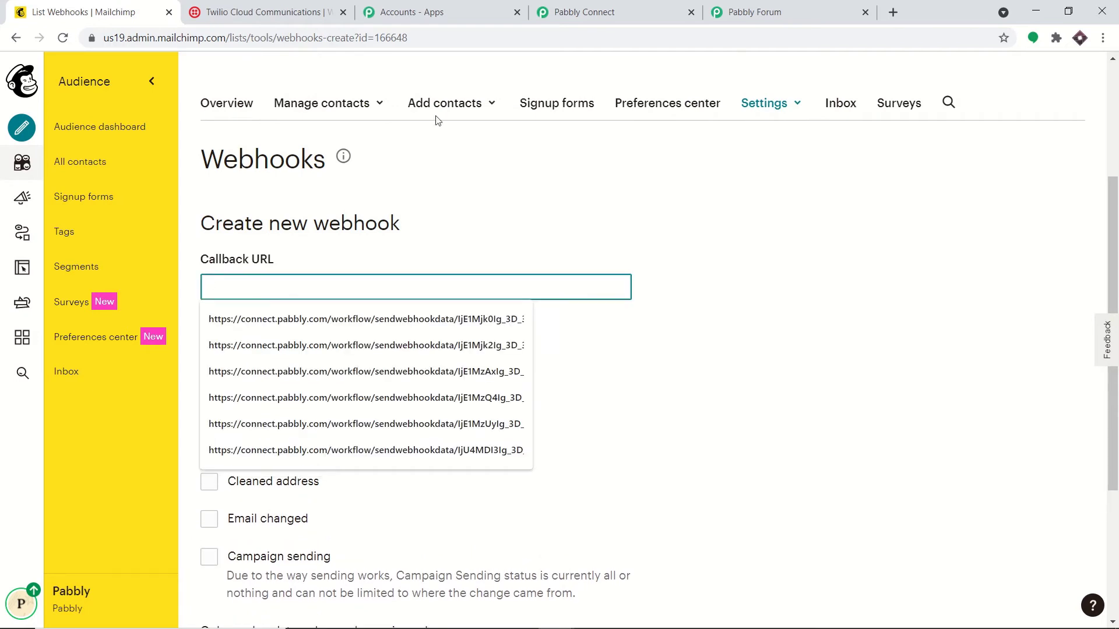
click(583, 11)
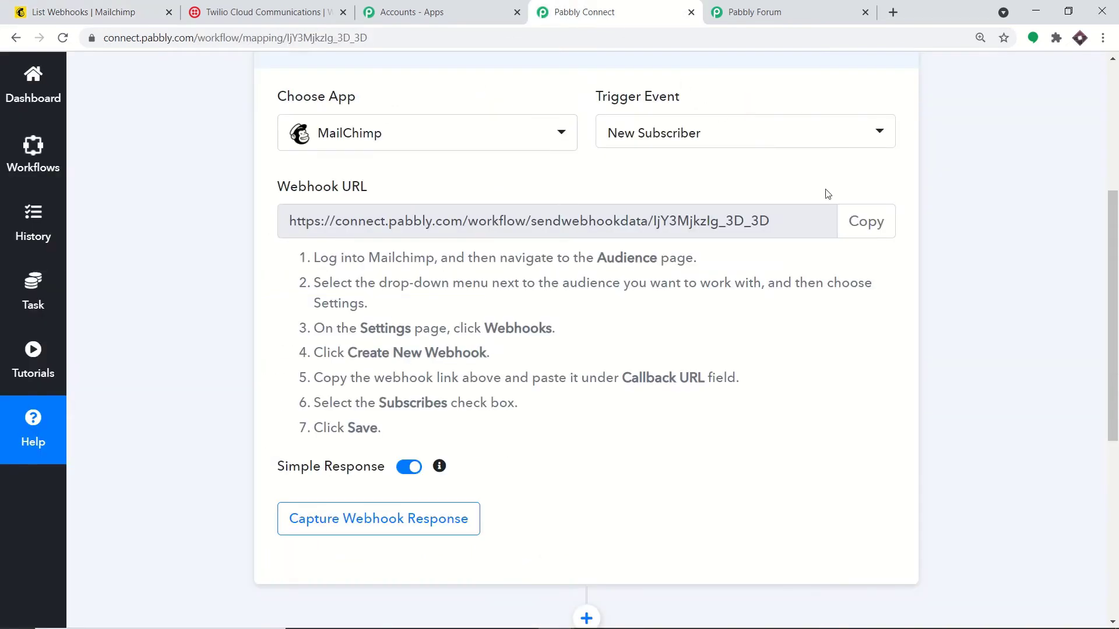
click(866, 222)
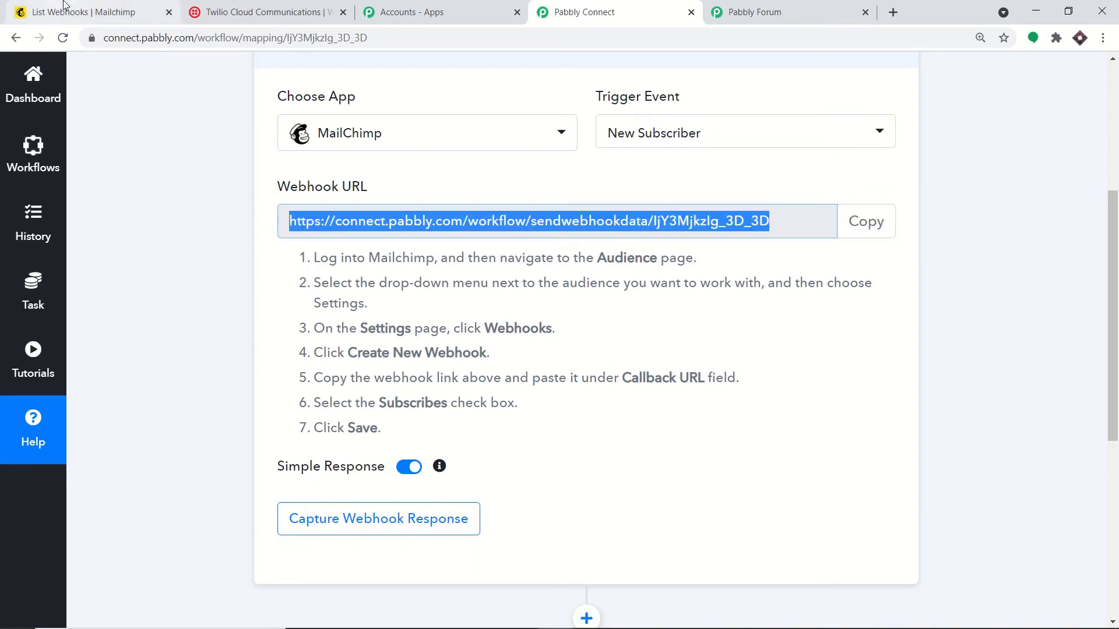
click(77, 11)
click(295, 282)
right_click(295, 283)
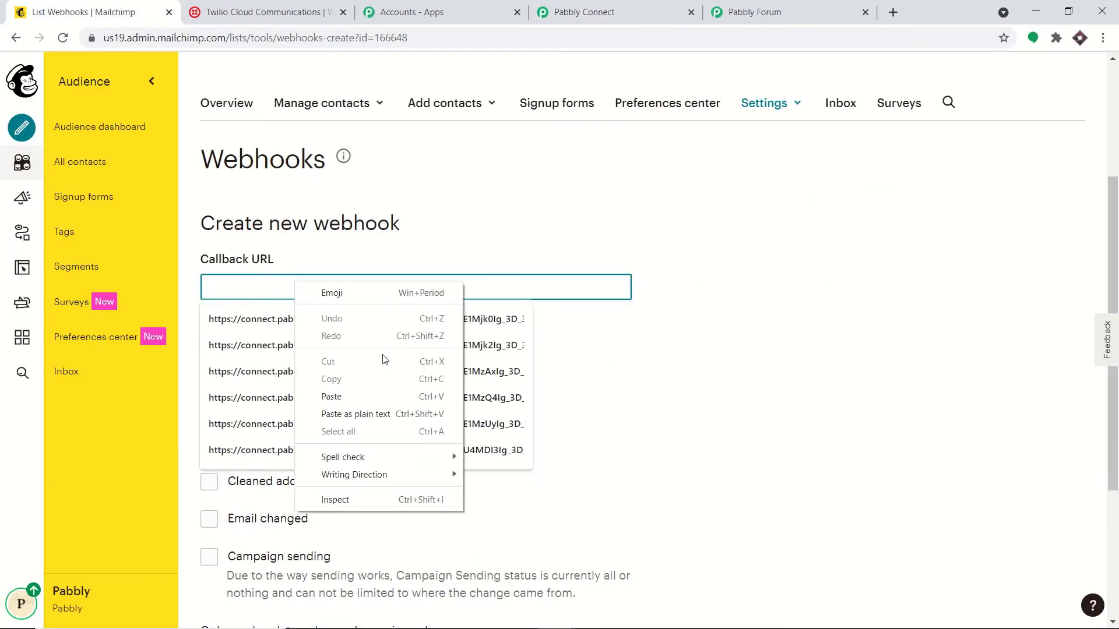
click(375, 392)
Step: Save the new subscribe-only webhook
click(666, 185)
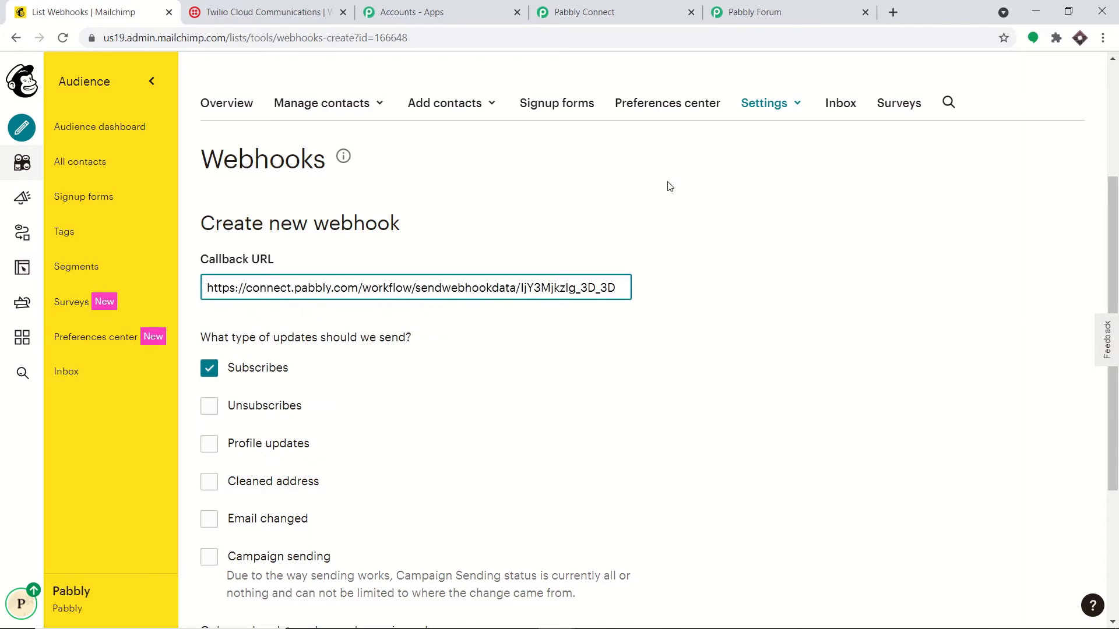
scroll(640, 188, down, 1)
scroll(637, 194, down, 4)
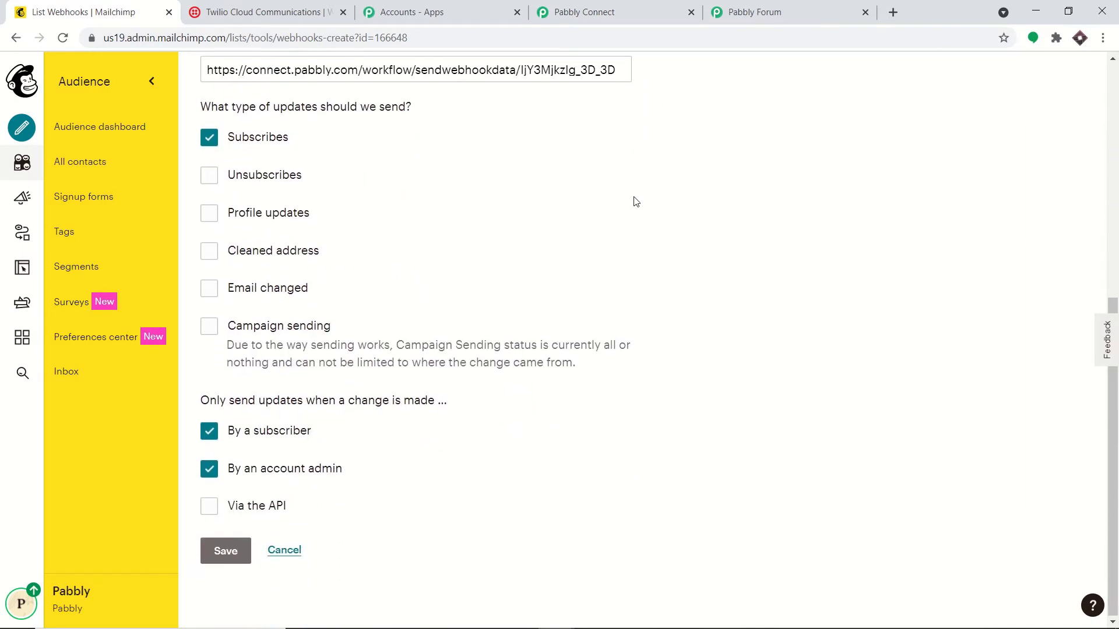
click(229, 548)
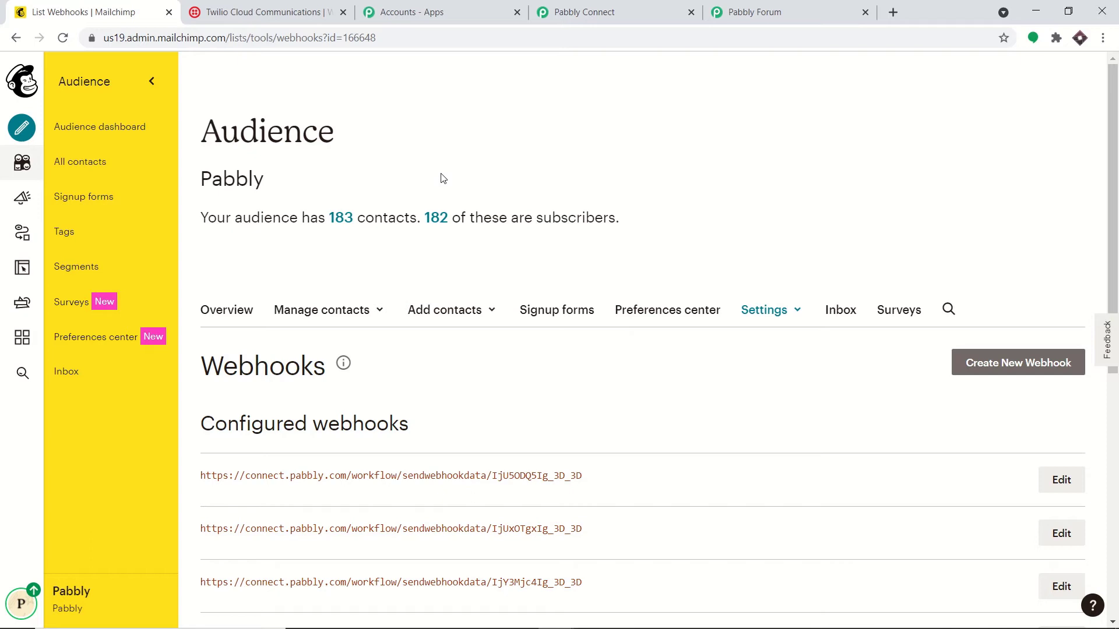
Step: Put the Pabbly trigger into webhook-capture mode and go back to Mailchimp's Webhooks page
click(577, 12)
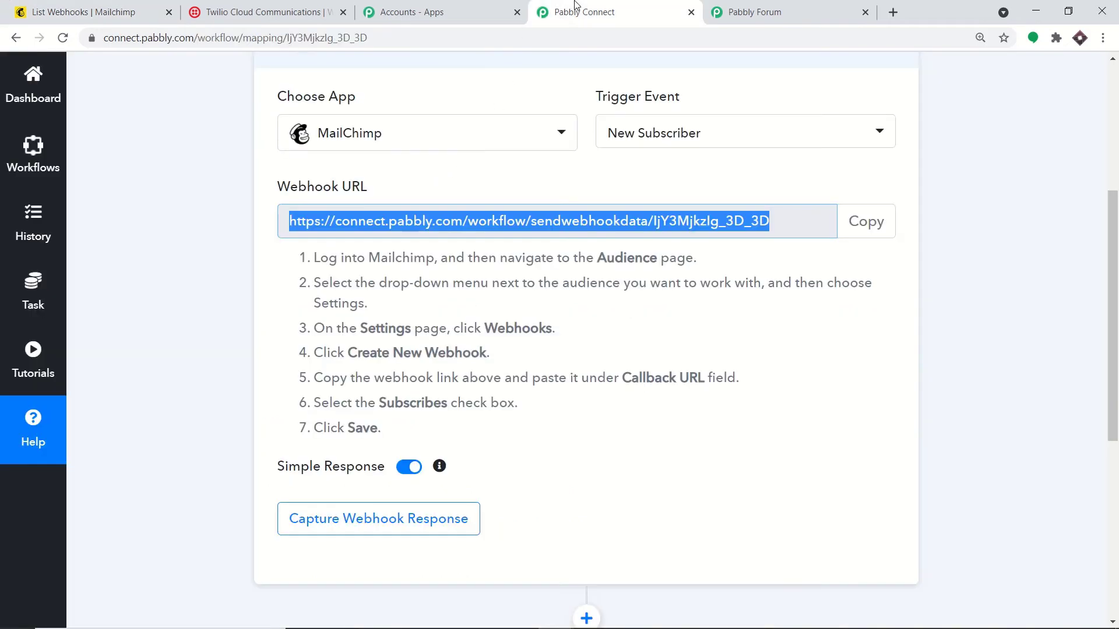
click(417, 525)
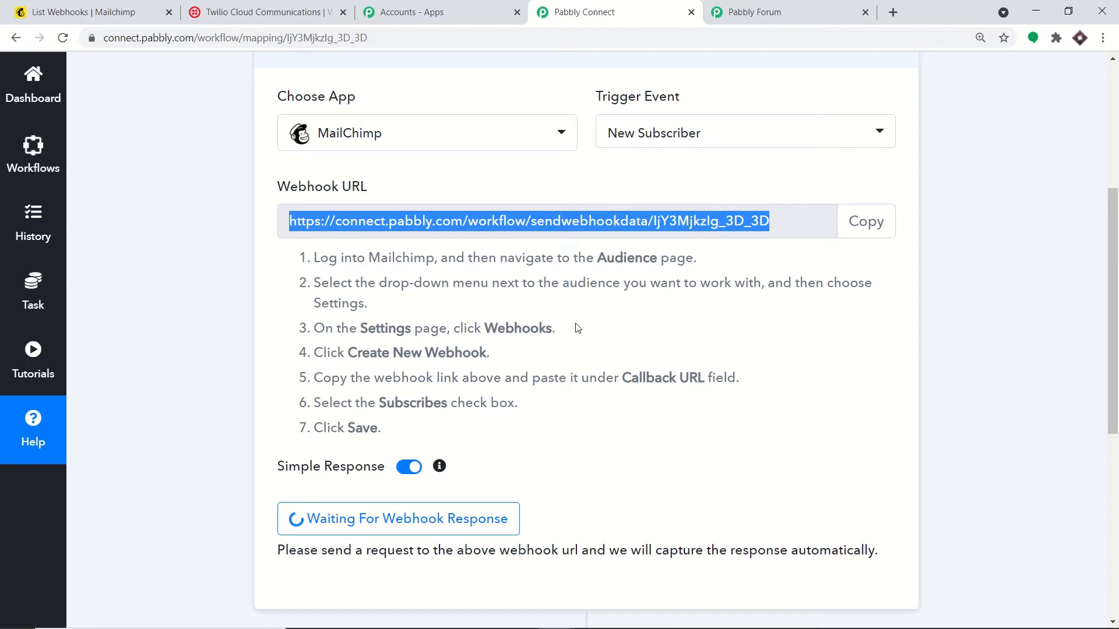
click(87, 12)
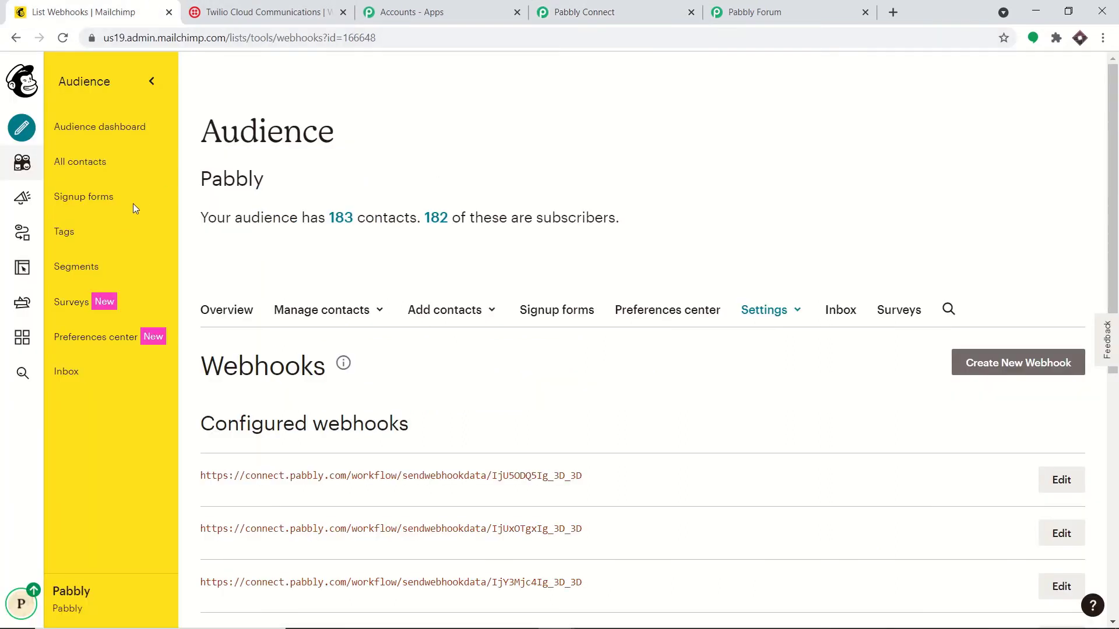
Step: Open the add-a-subscriber form via All contacts > Add contacts
click(80, 173)
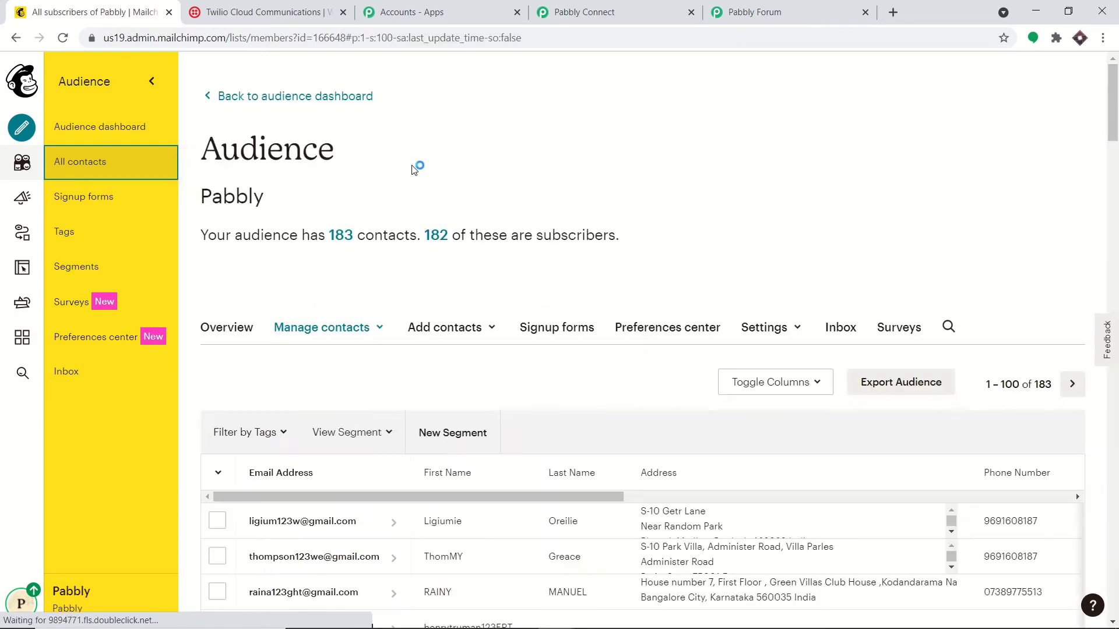
scroll(480, 256, down, 2)
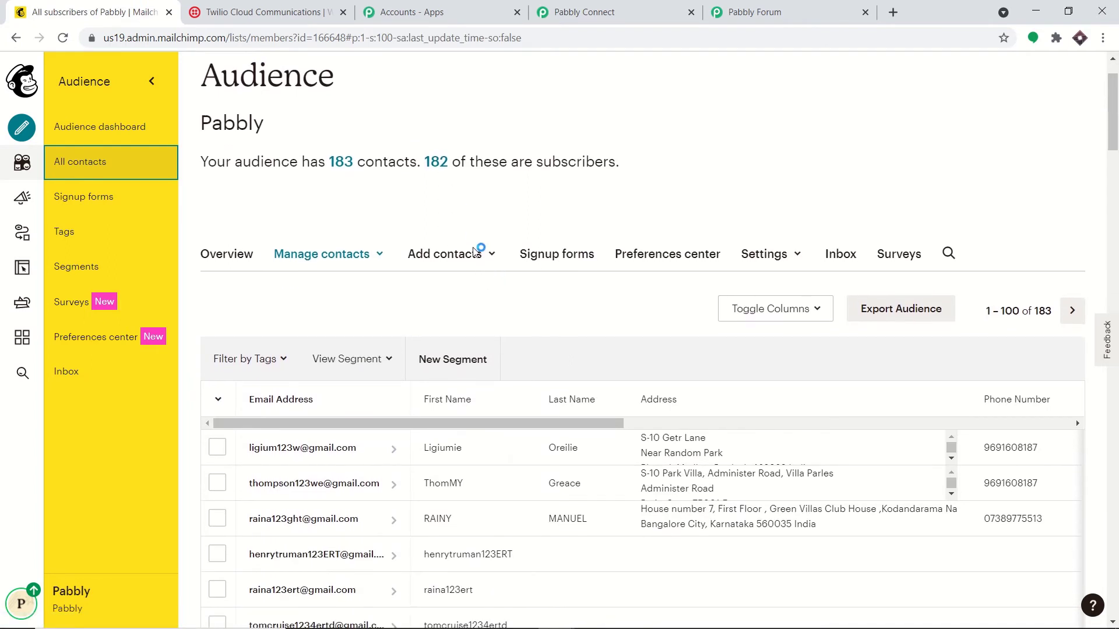
click(471, 186)
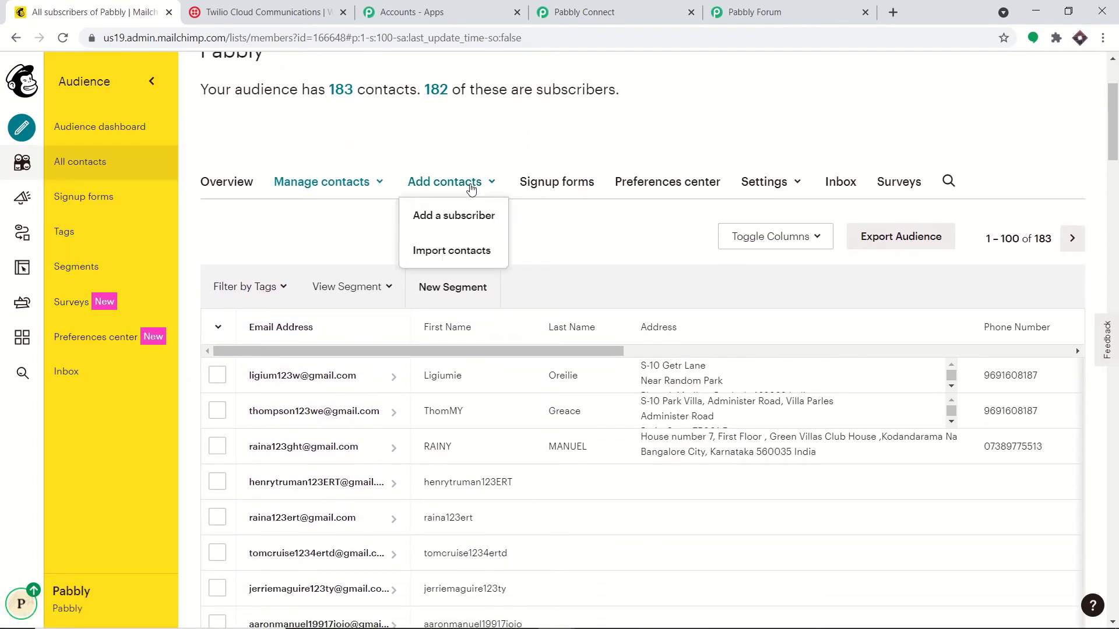
click(475, 226)
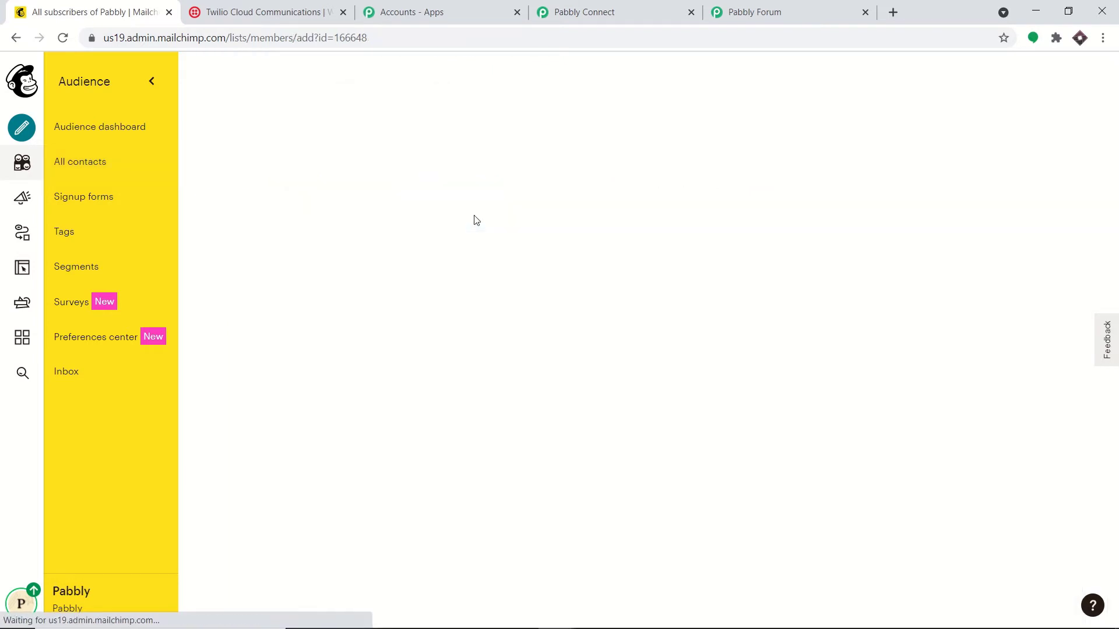
Step: Copy the phone number from the Notepad notes and minimize Notepad
mouse_move(553, 627)
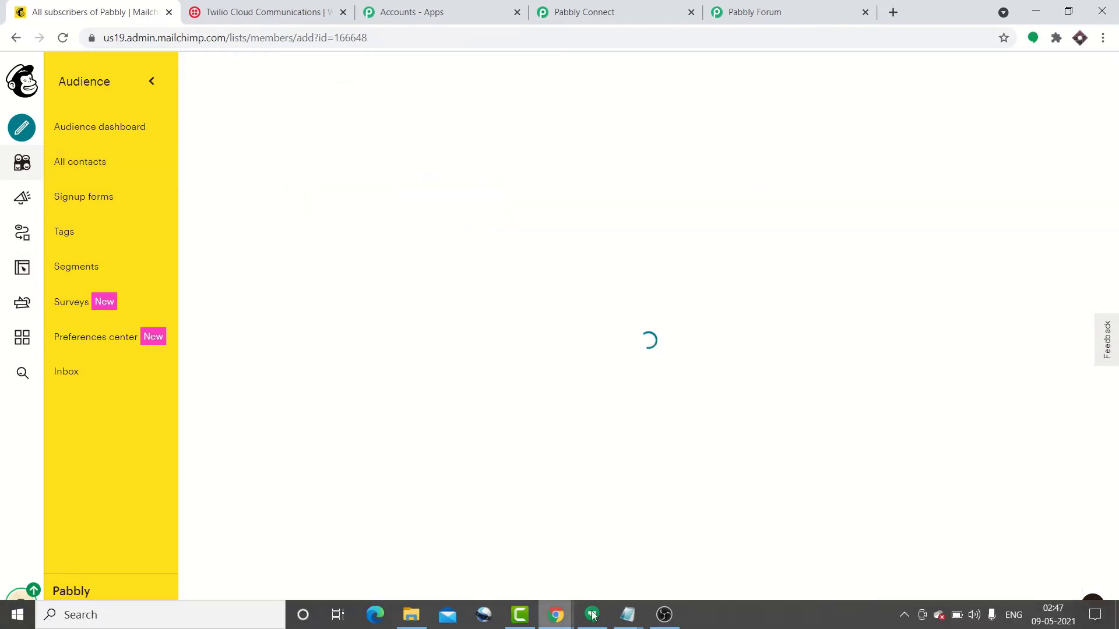
mouse_move(622, 619)
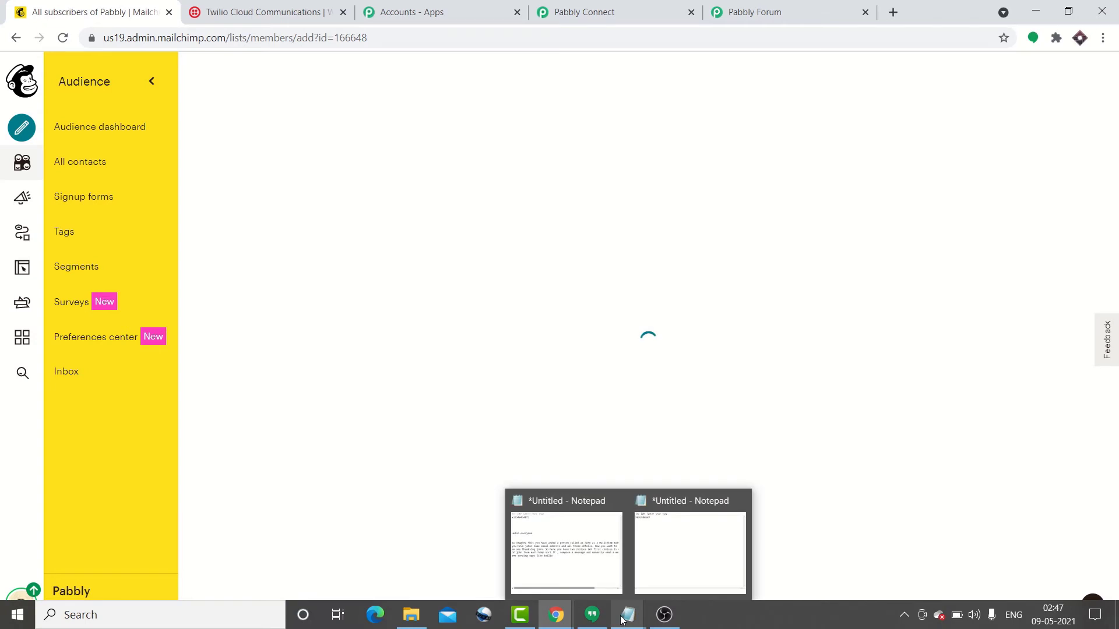
click(662, 567)
drag(414, 343, 338, 341)
right_click(373, 342)
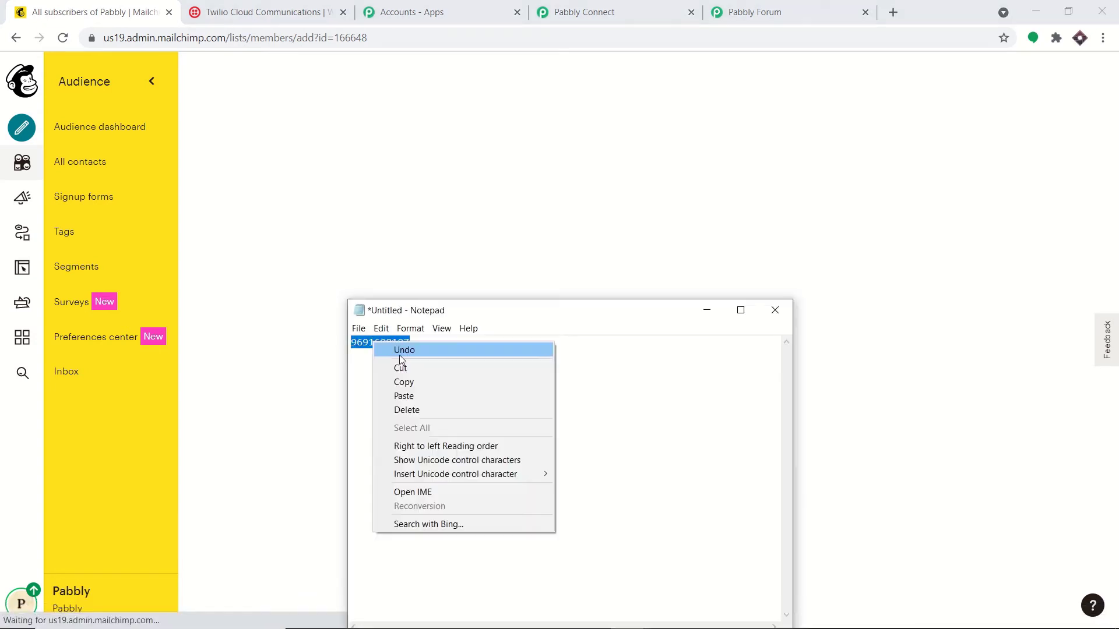
click(415, 382)
click(707, 310)
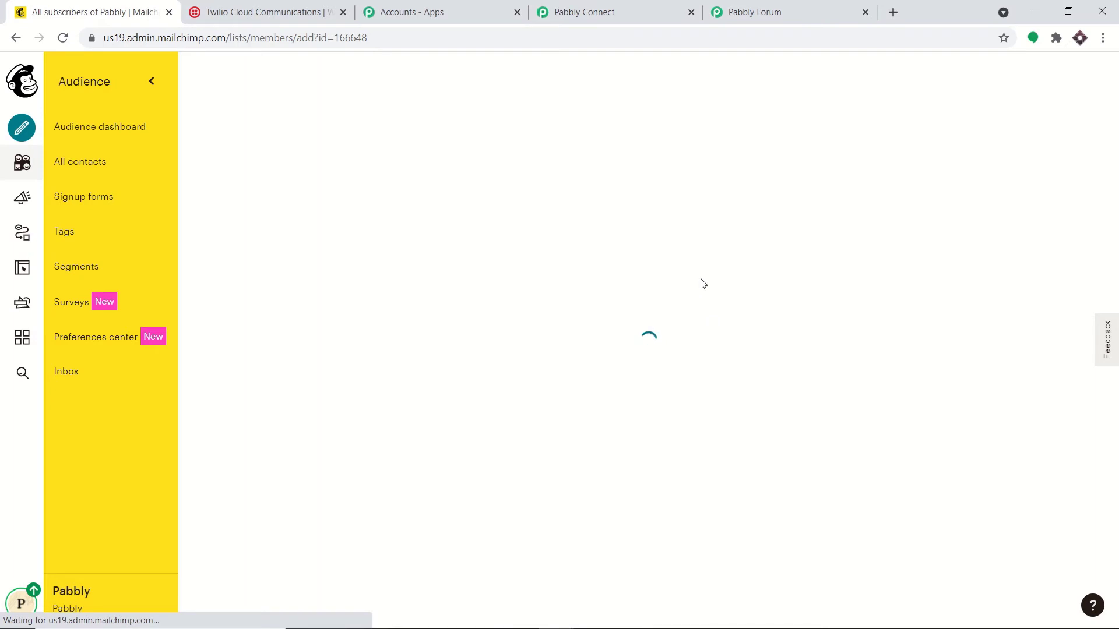
Step: Autofill the signup form from a saved contact, then alter the email, first and last name
click(386, 224)
text(+)
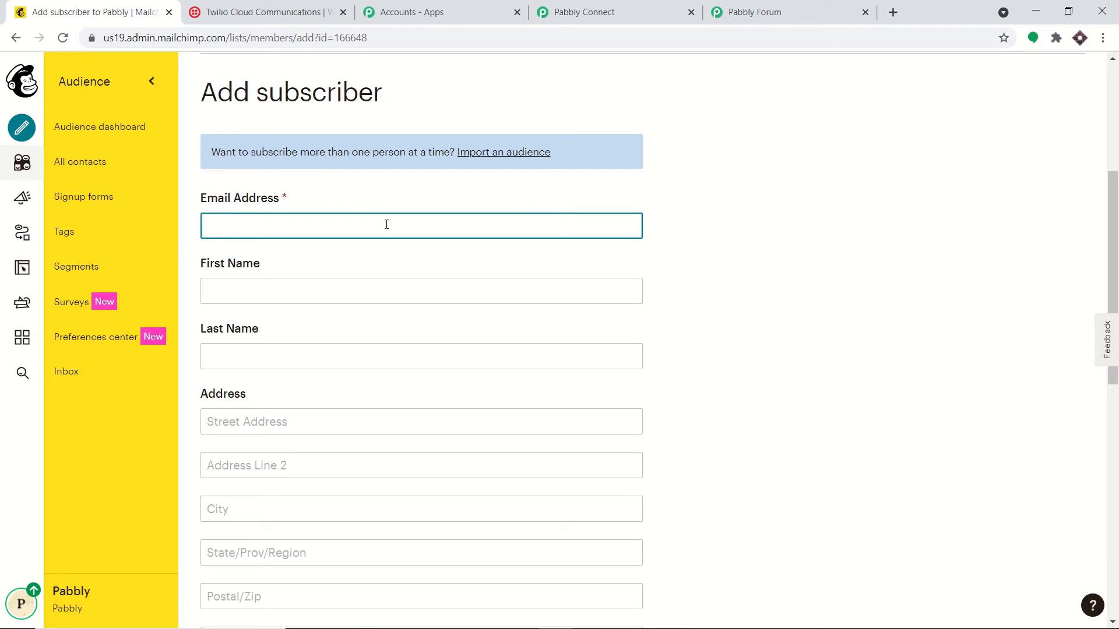
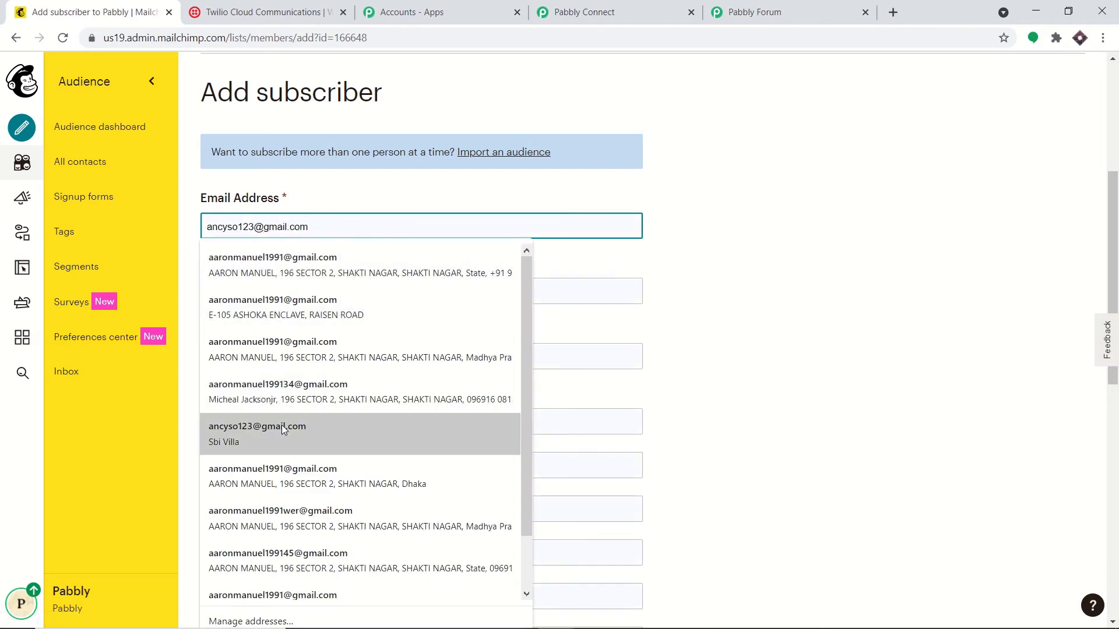
click(285, 430)
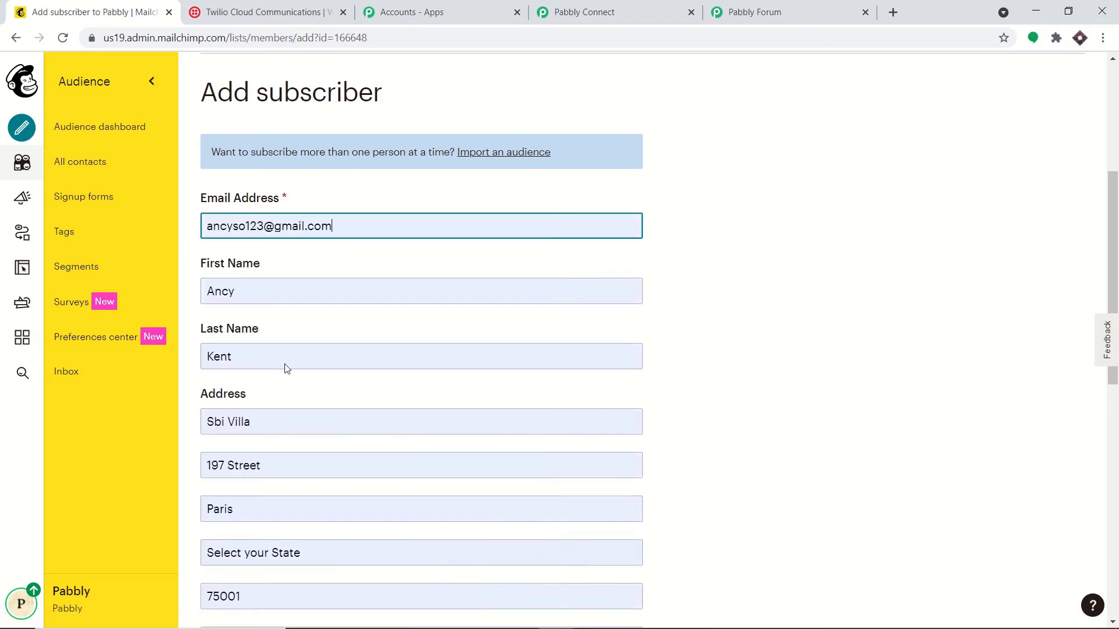
click(265, 226)
text(45)
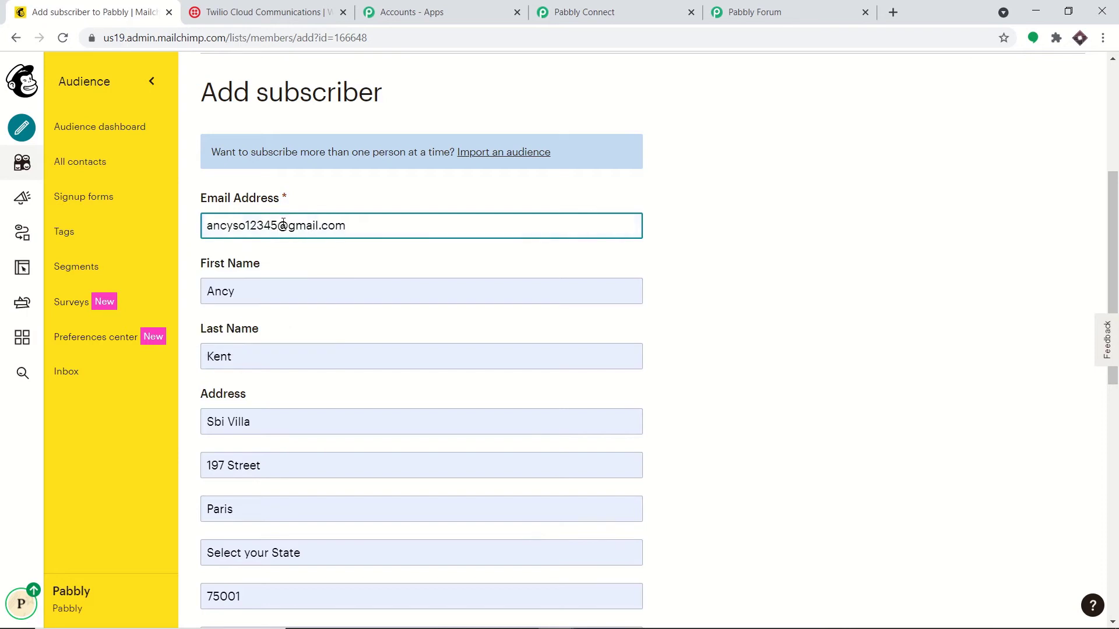
click(242, 289)
key(BackSpace)
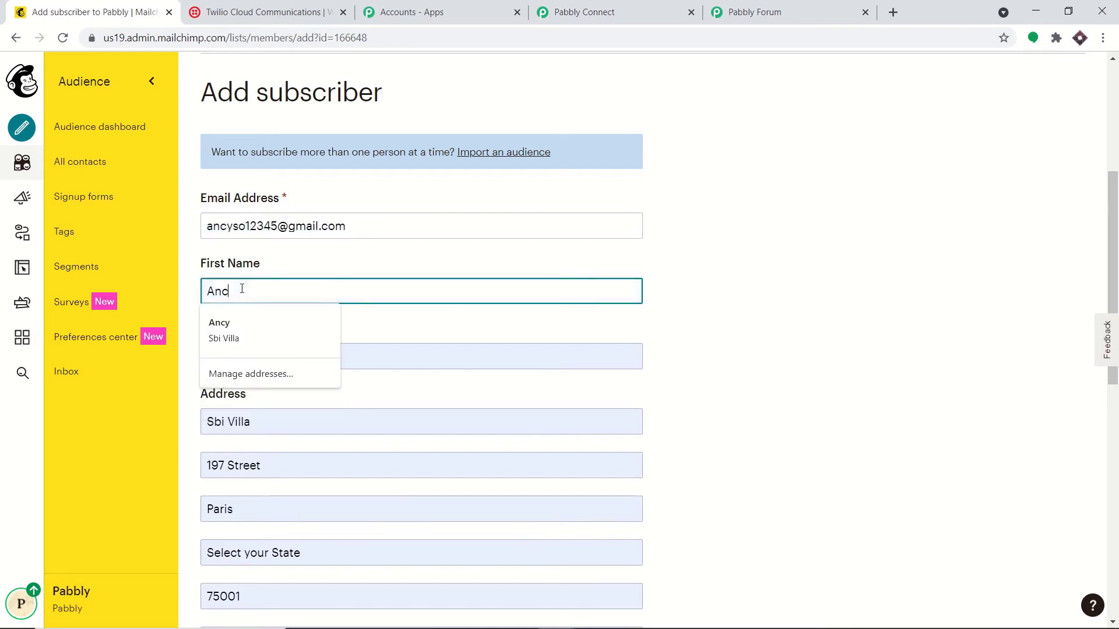
text(ie)
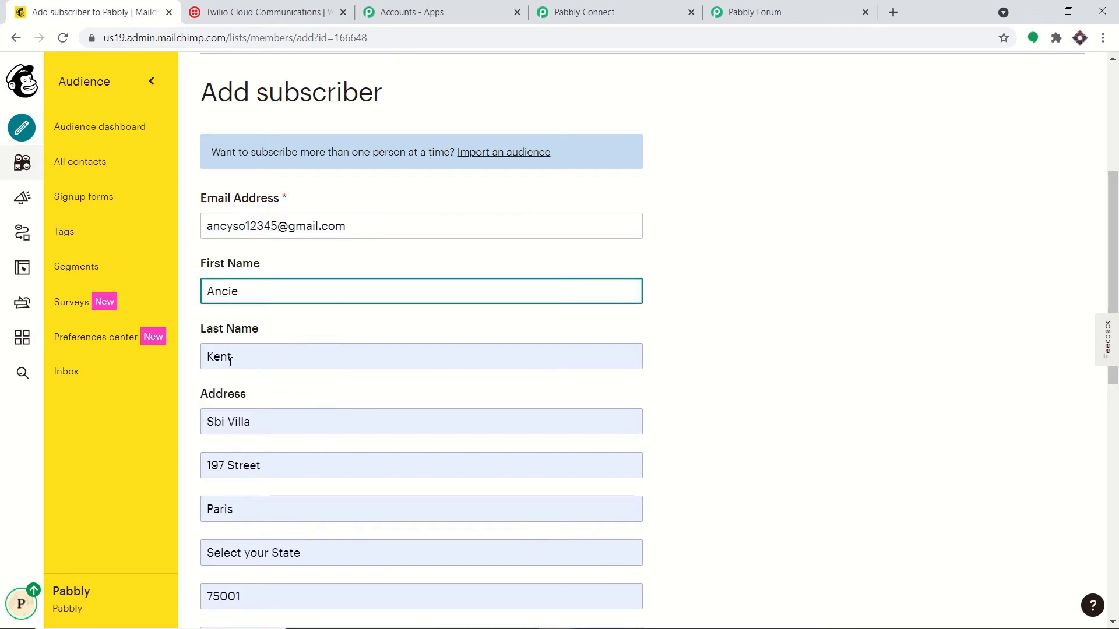
click(231, 360)
key(BackSpace)
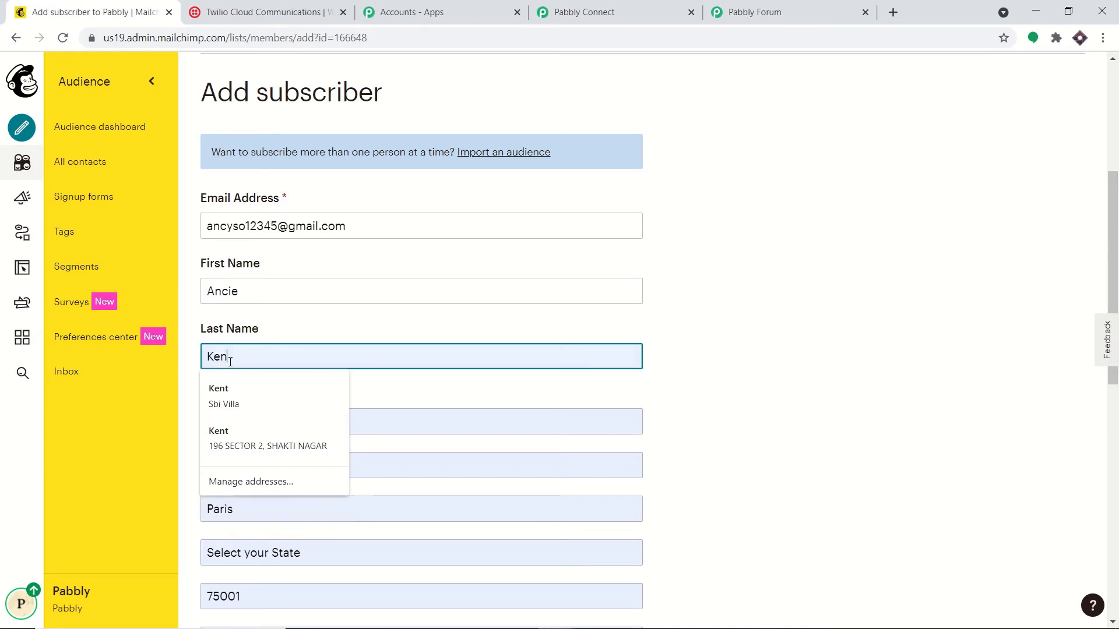
click(781, 226)
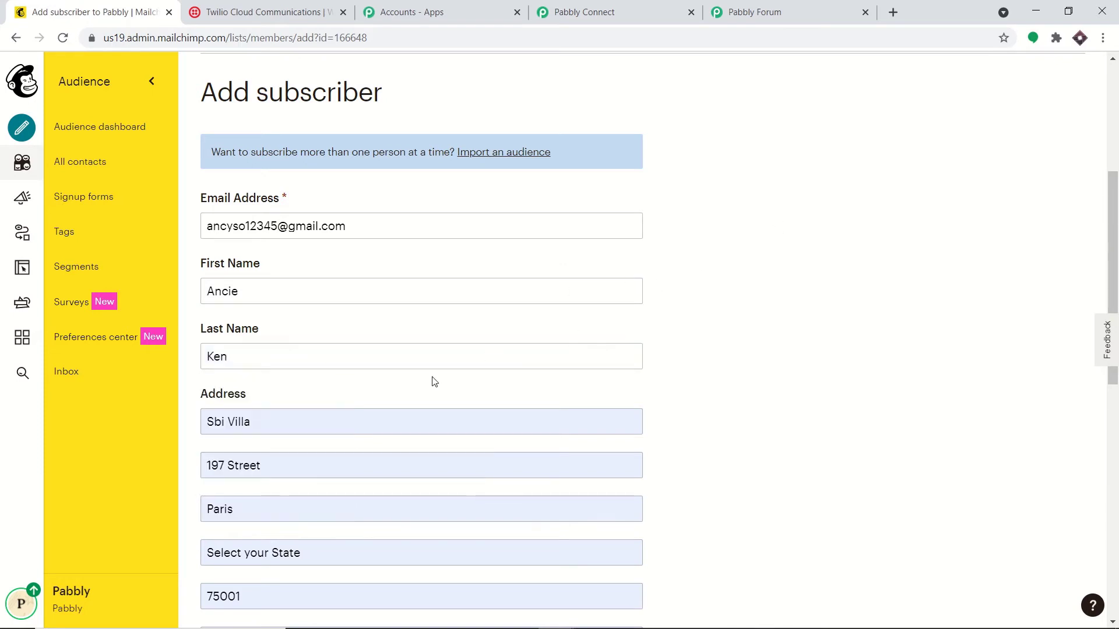
Step: Paste the phone number, tick the email permission box, and subscribe the contact
scroll(384, 402, down, 4)
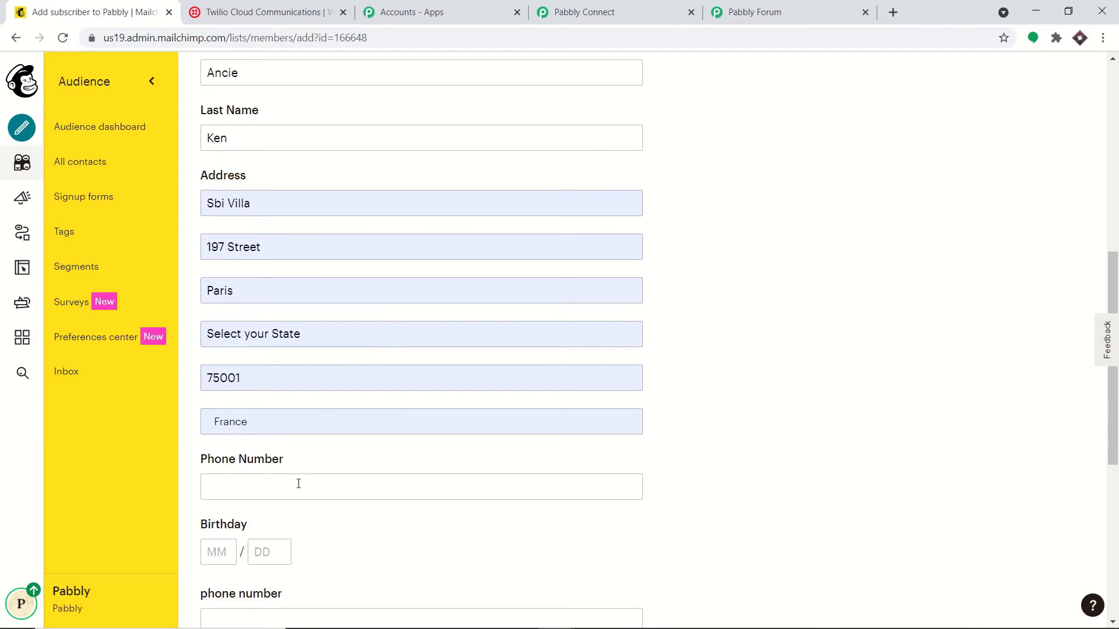
click(298, 483)
key(ctrl+v)
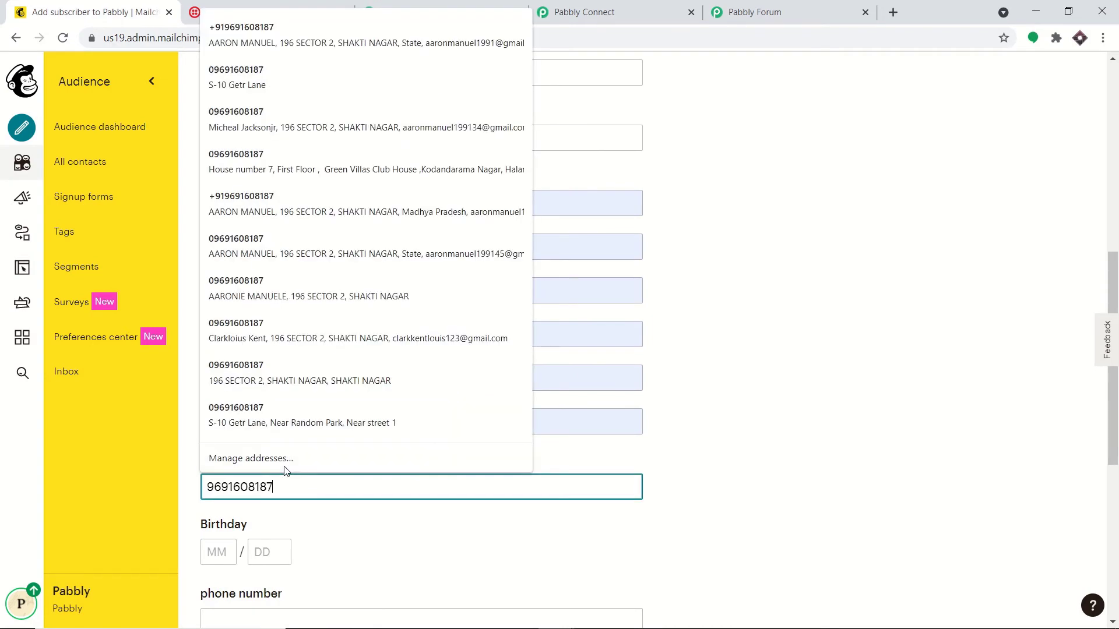
click(755, 314)
scroll(759, 332, down, 7)
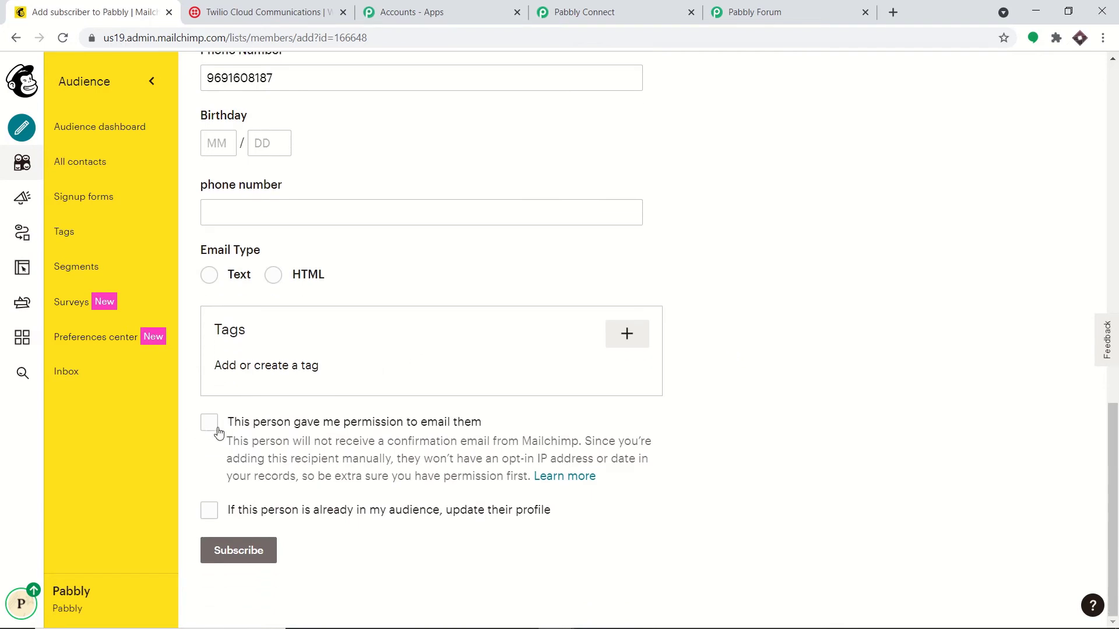
click(209, 424)
click(275, 554)
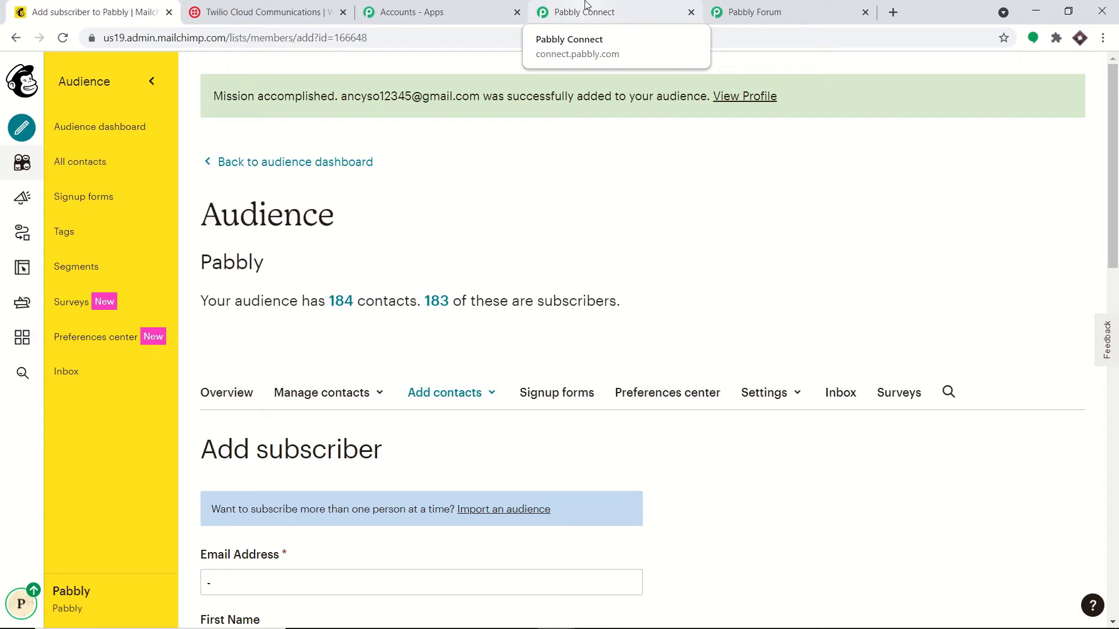
click(585, 11)
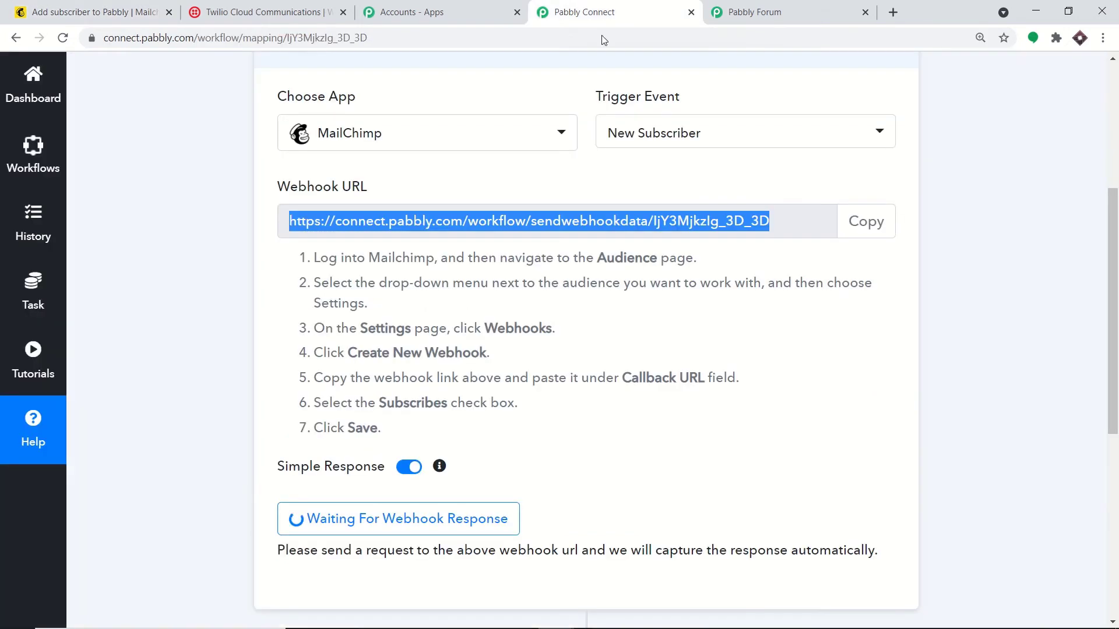
scroll(697, 187, down, 5)
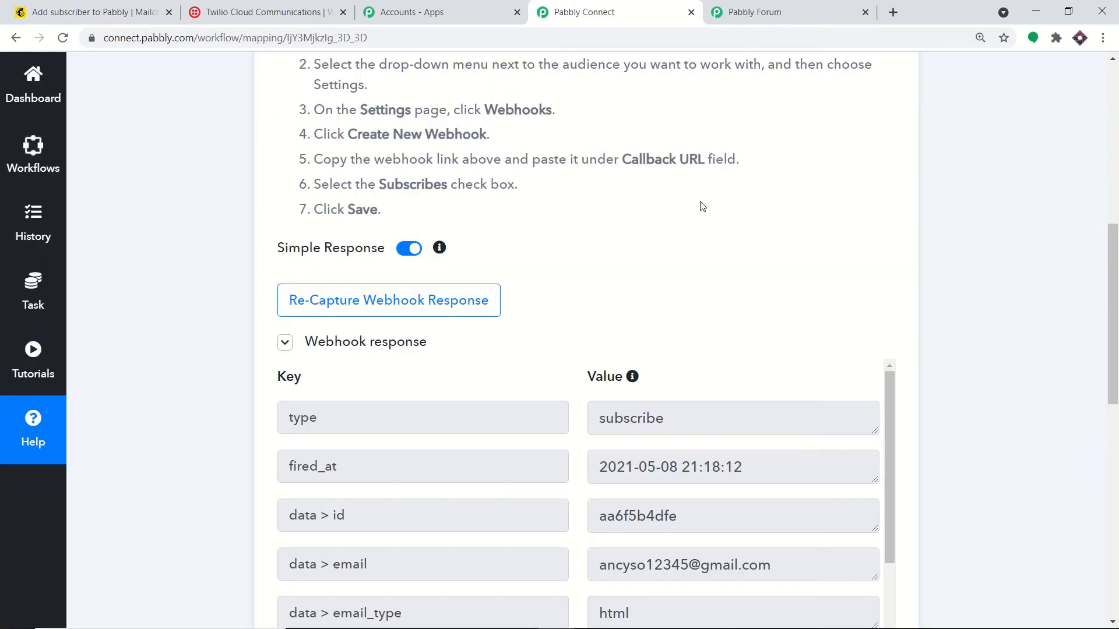
scroll(701, 203, down, 5)
scroll(741, 209, down, 1)
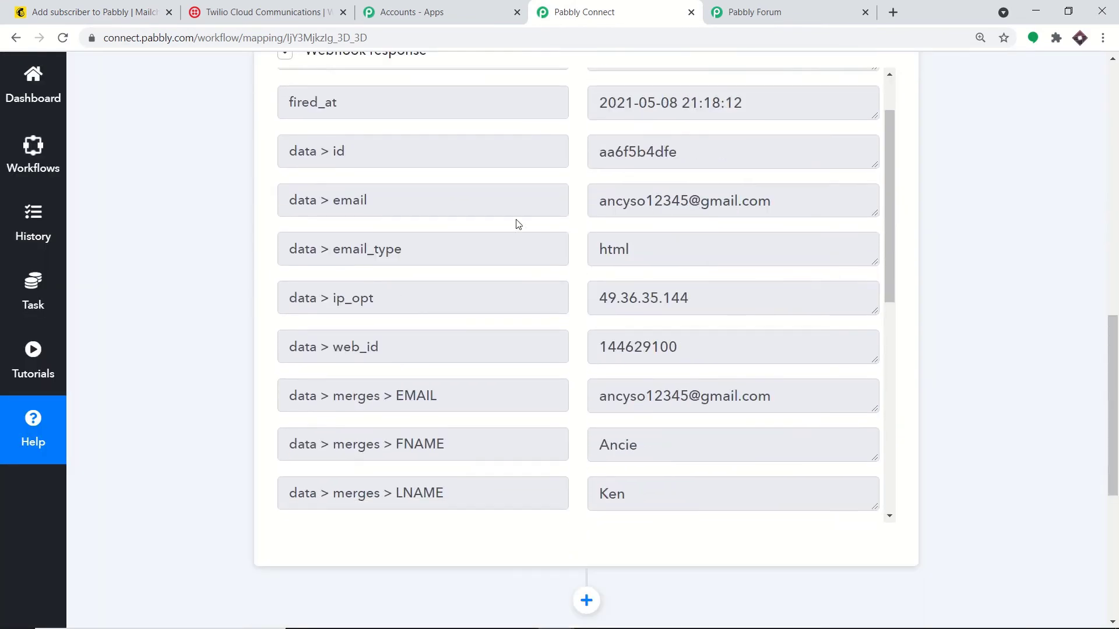
drag(604, 207, 727, 225)
scroll(703, 232, down, 1)
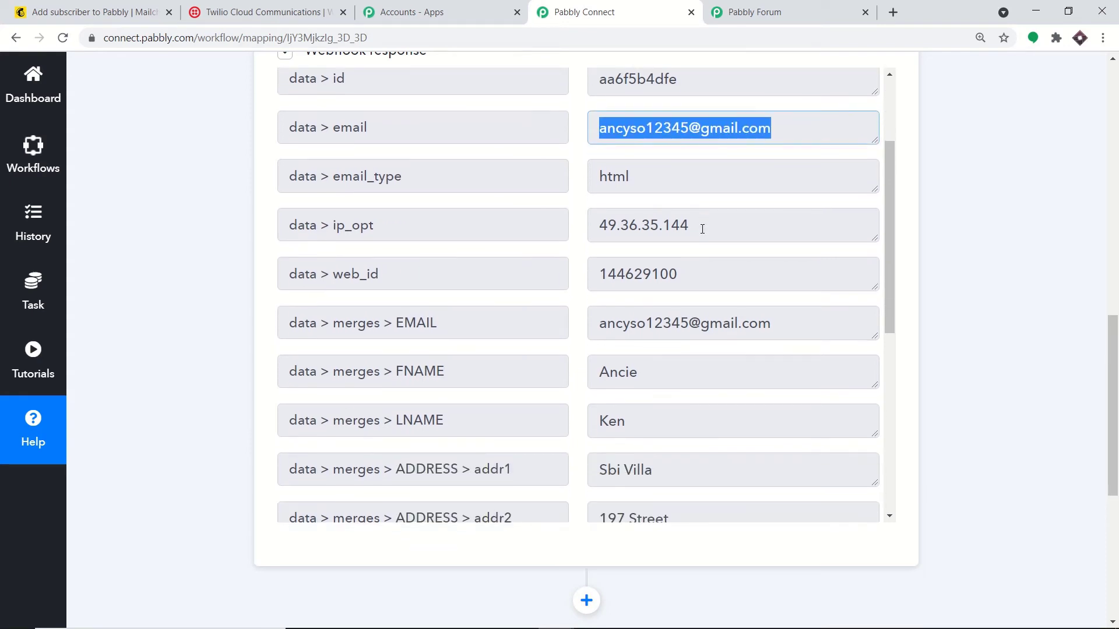
scroll(701, 231, down, 2)
drag(655, 234, 589, 229)
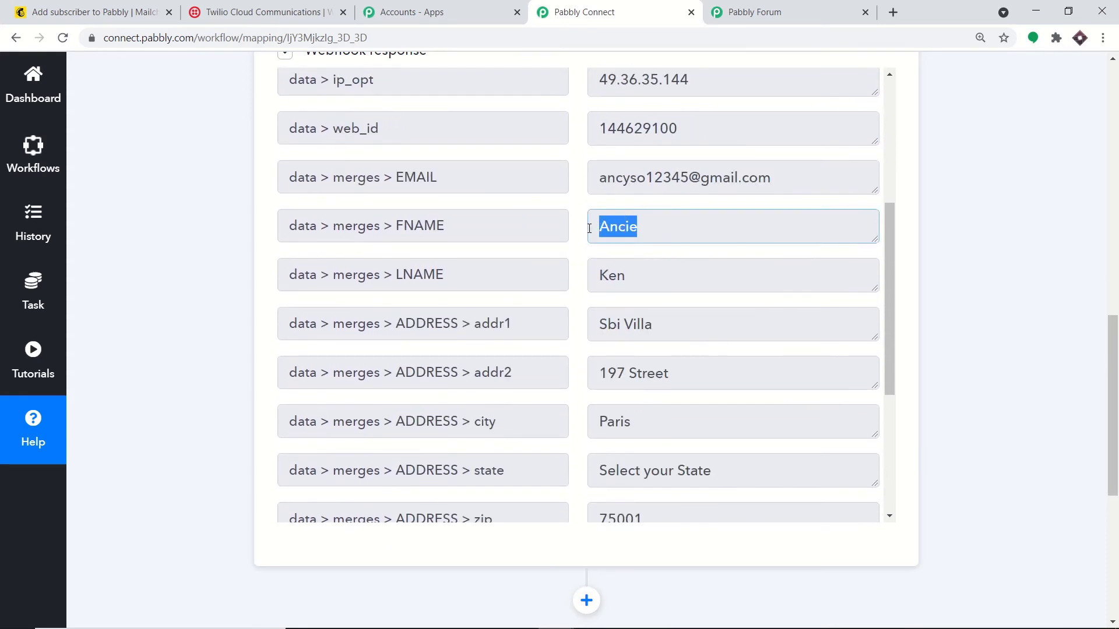
double_click(629, 277)
scroll(635, 321, down, 3)
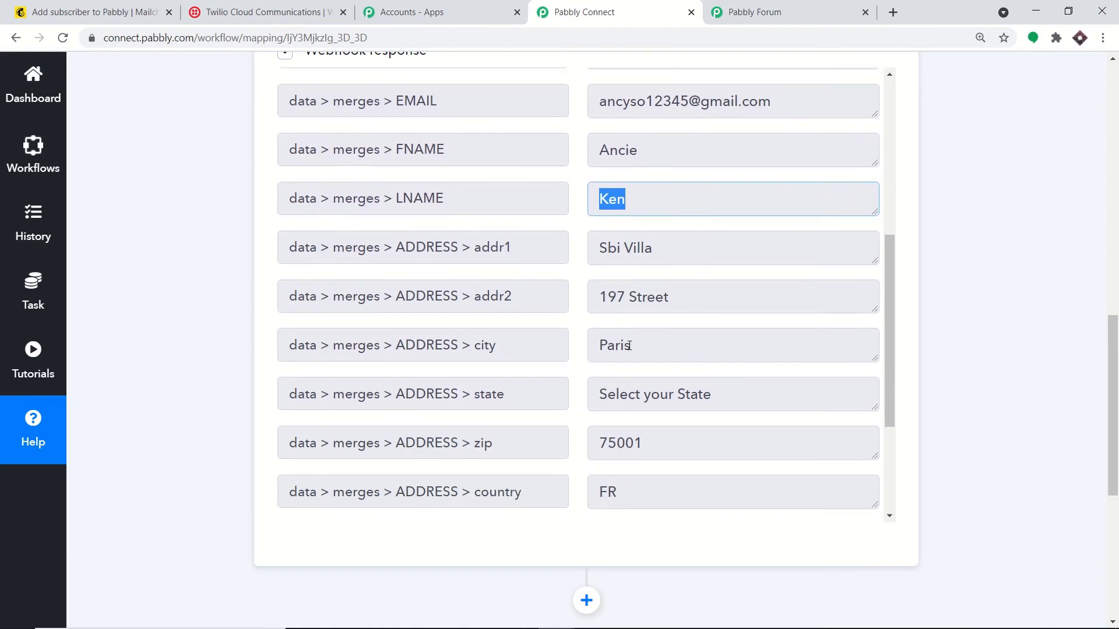
drag(688, 399, 592, 400)
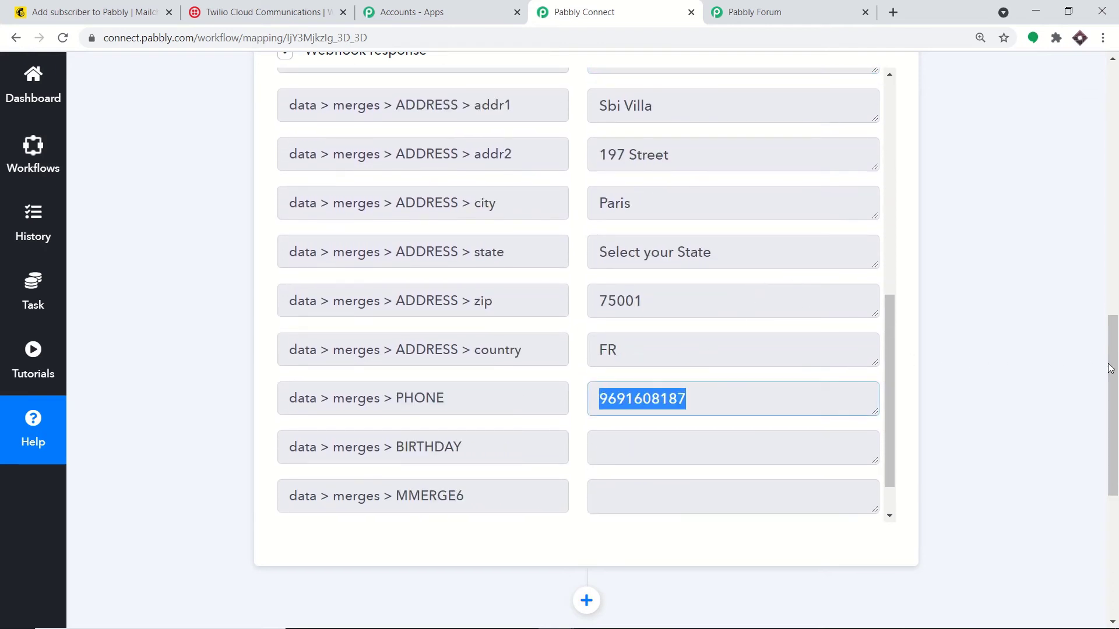
drag(1110, 368, 1109, 453)
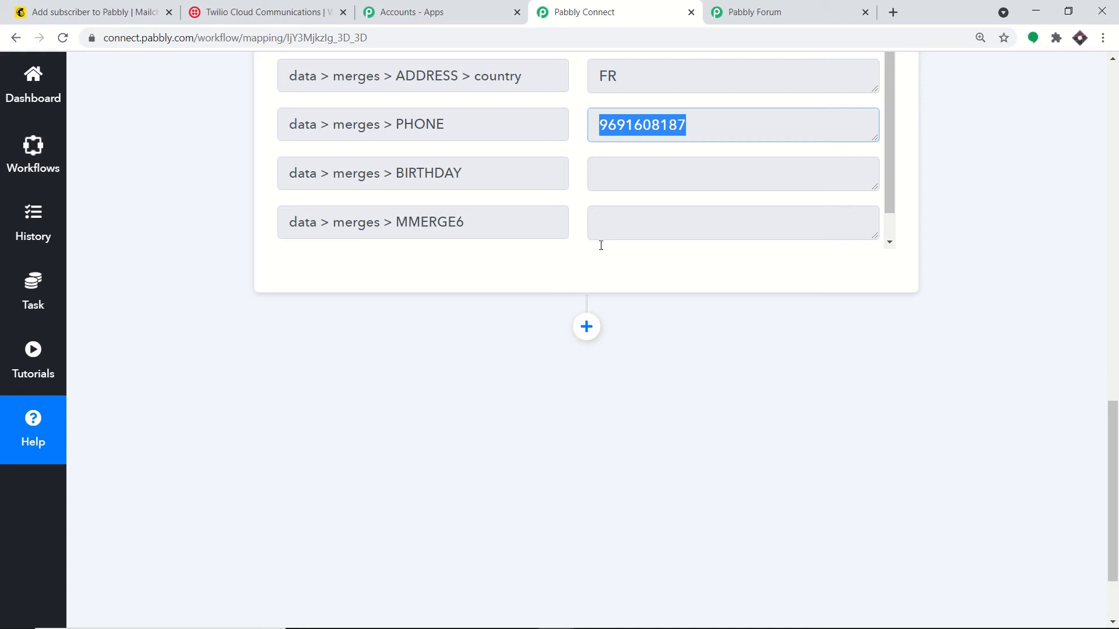
Step: Add a new step after the trigger and choose Twilio as its app
click(587, 326)
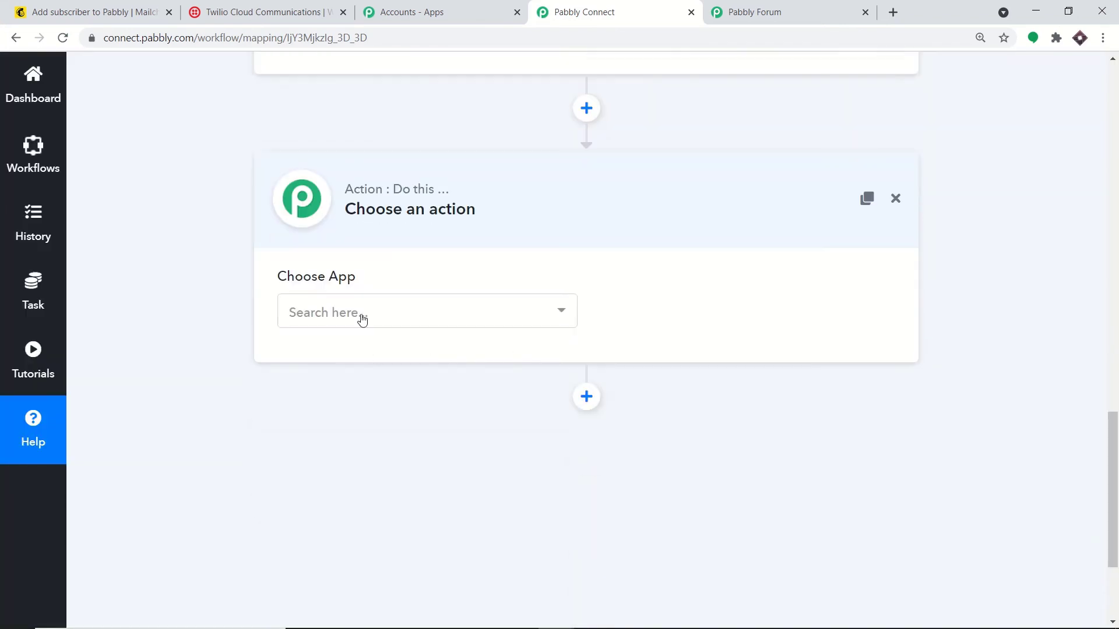
click(362, 319)
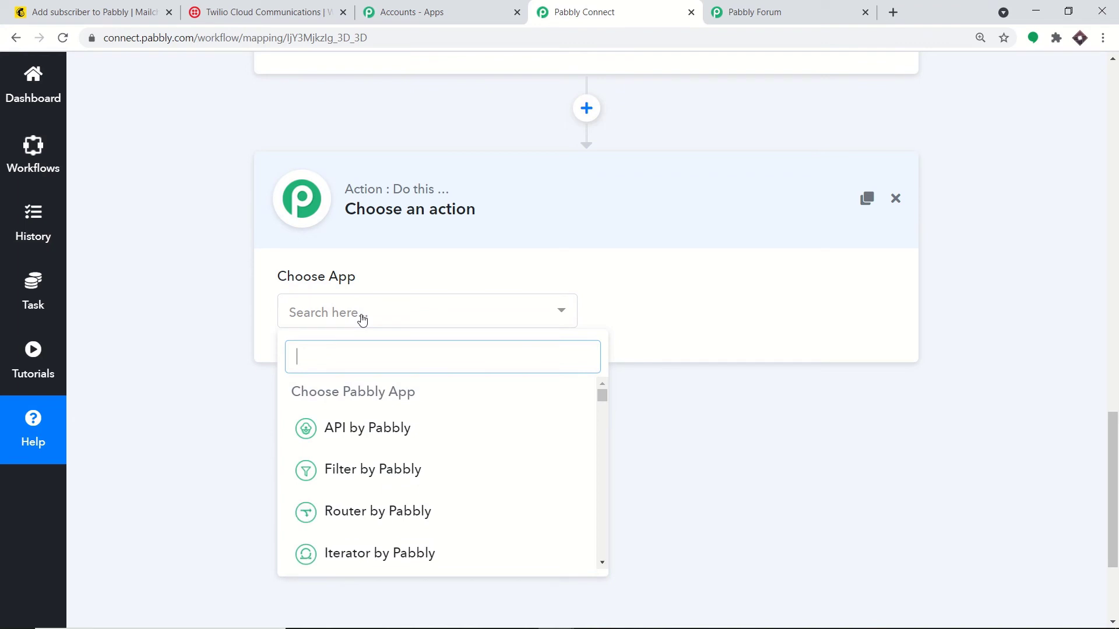
text(twili)
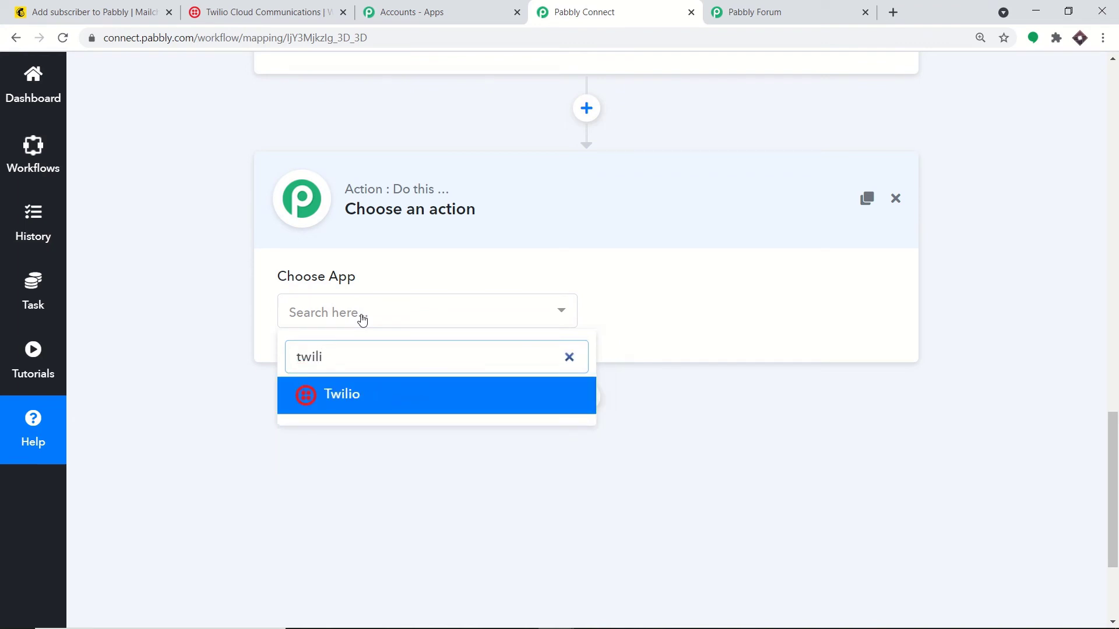
click(425, 389)
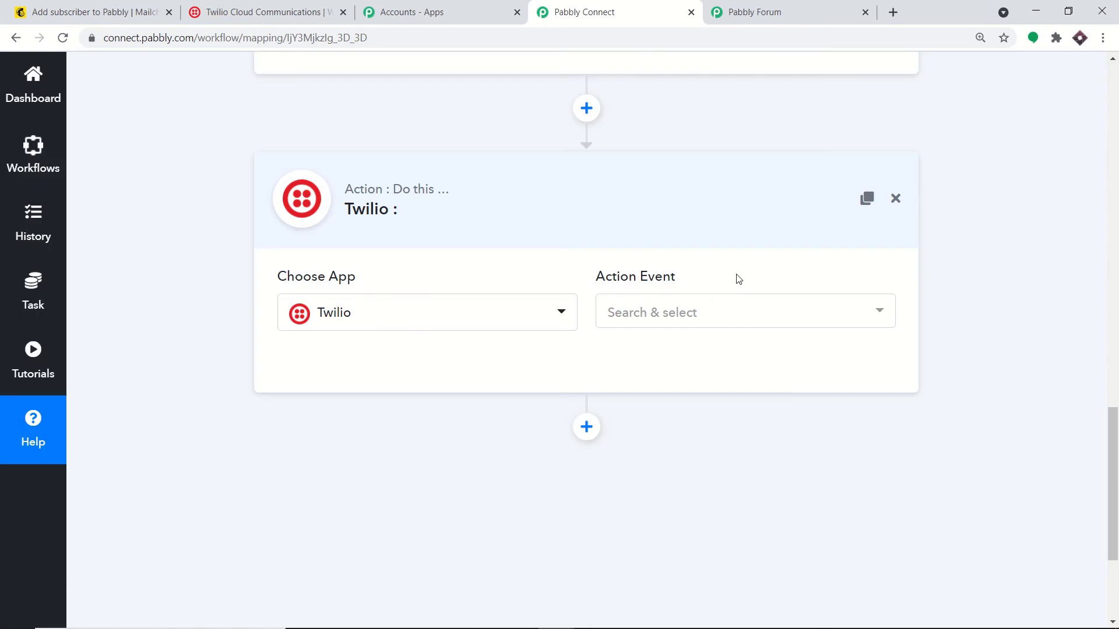
Step: Set the Twilio action event to Send SMS Message
click(724, 318)
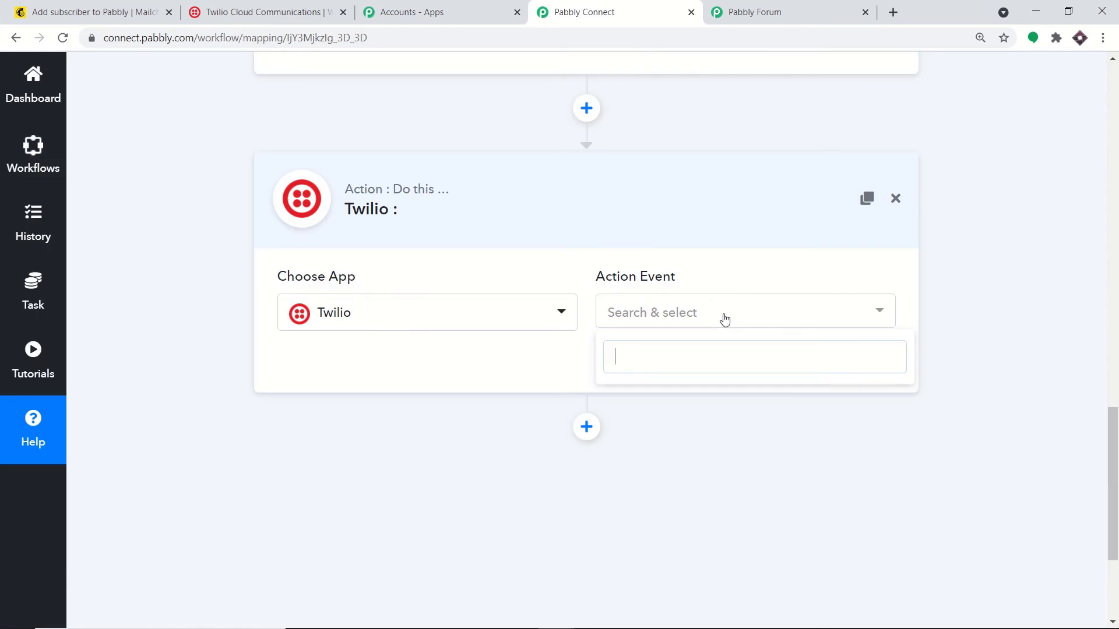
click(701, 317)
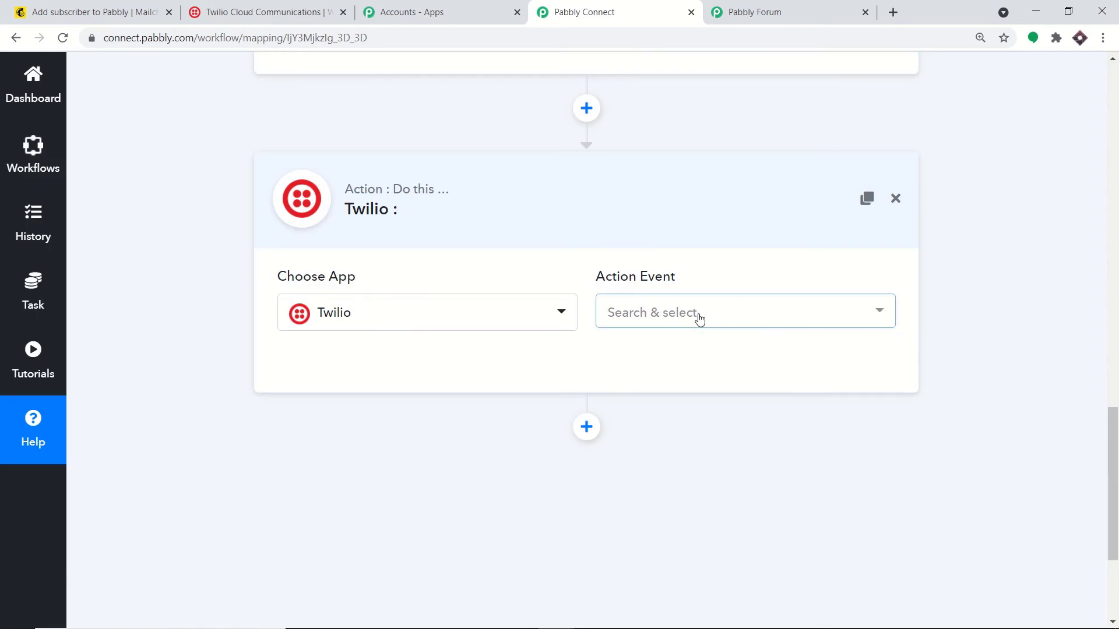
click(700, 317)
click(698, 394)
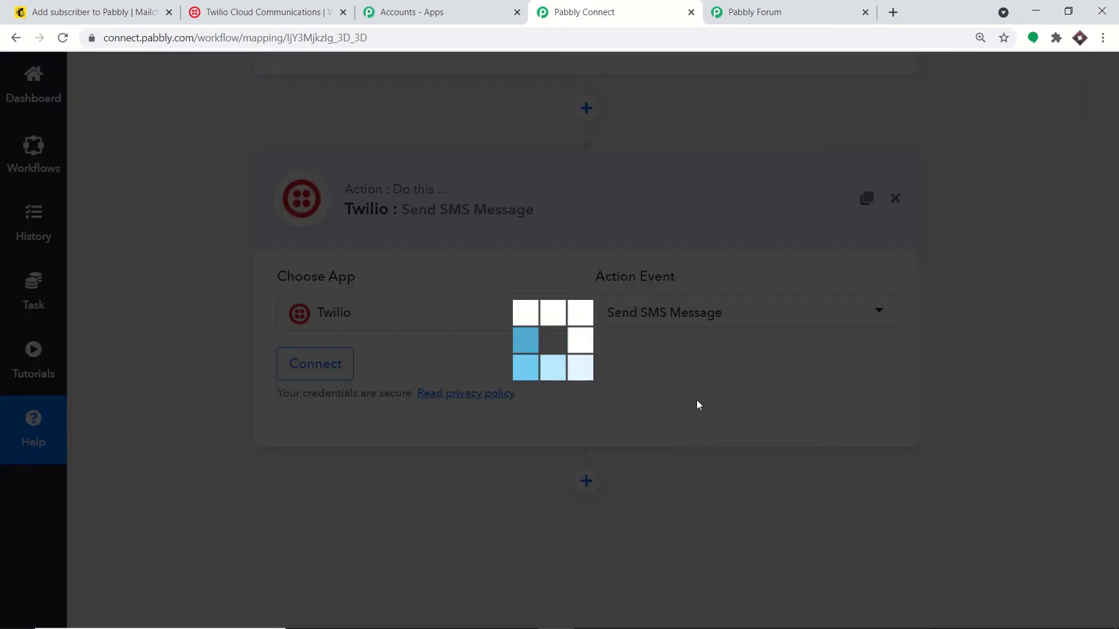
click(730, 316)
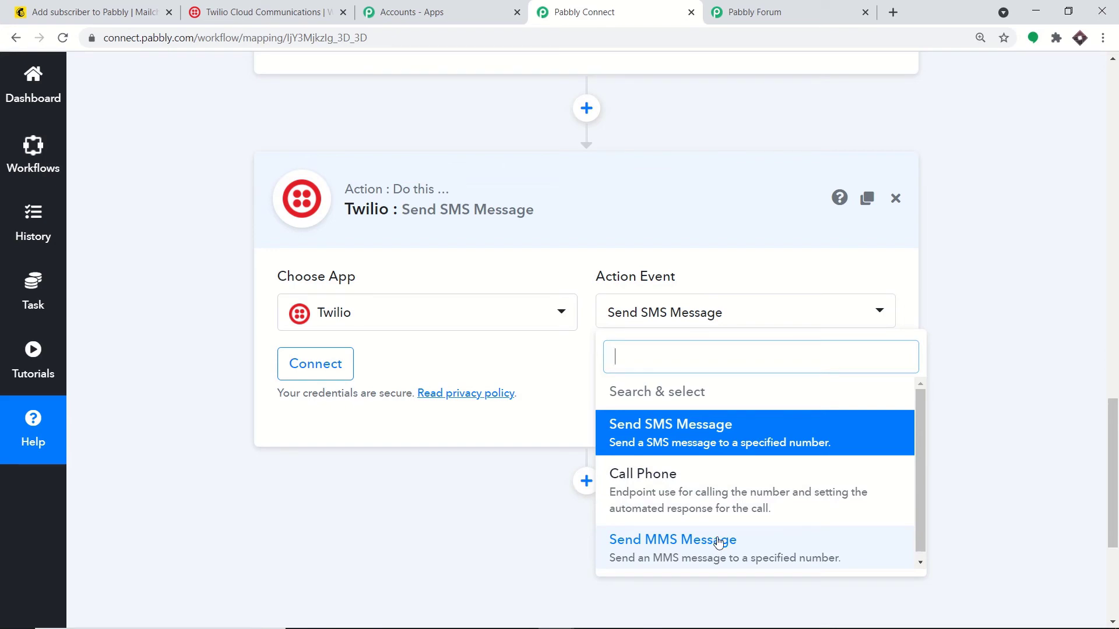
click(798, 12)
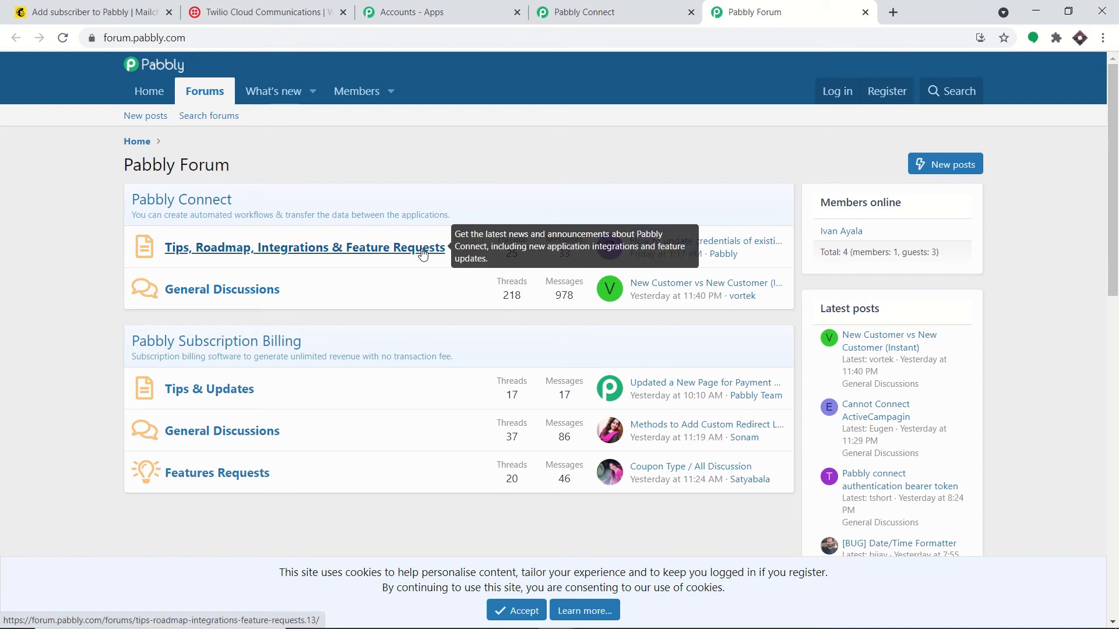
click(548, 12)
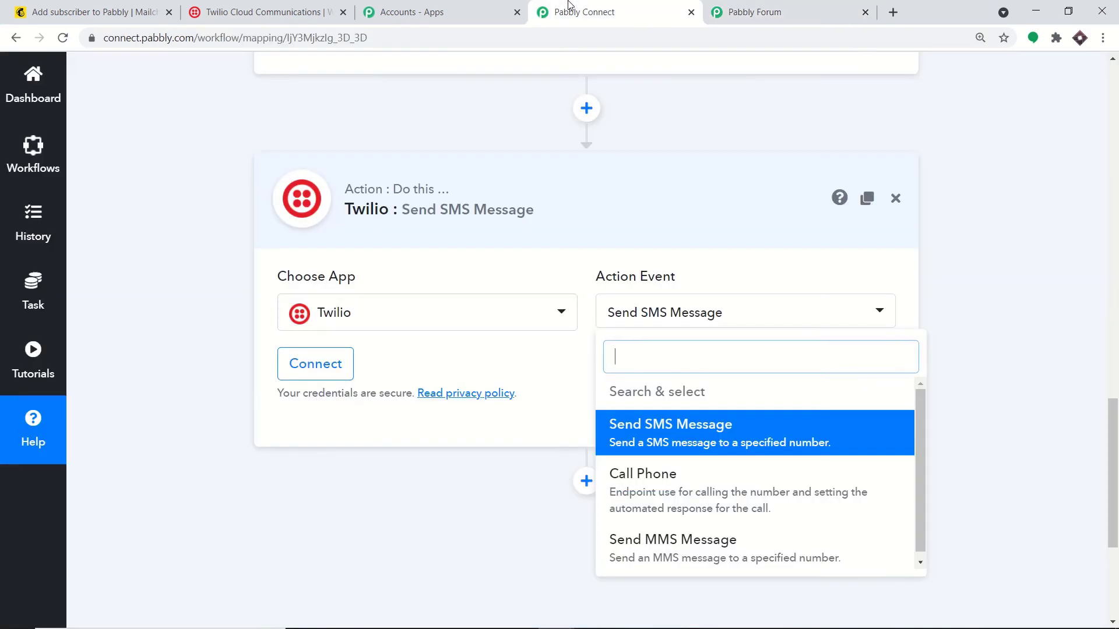
click(963, 154)
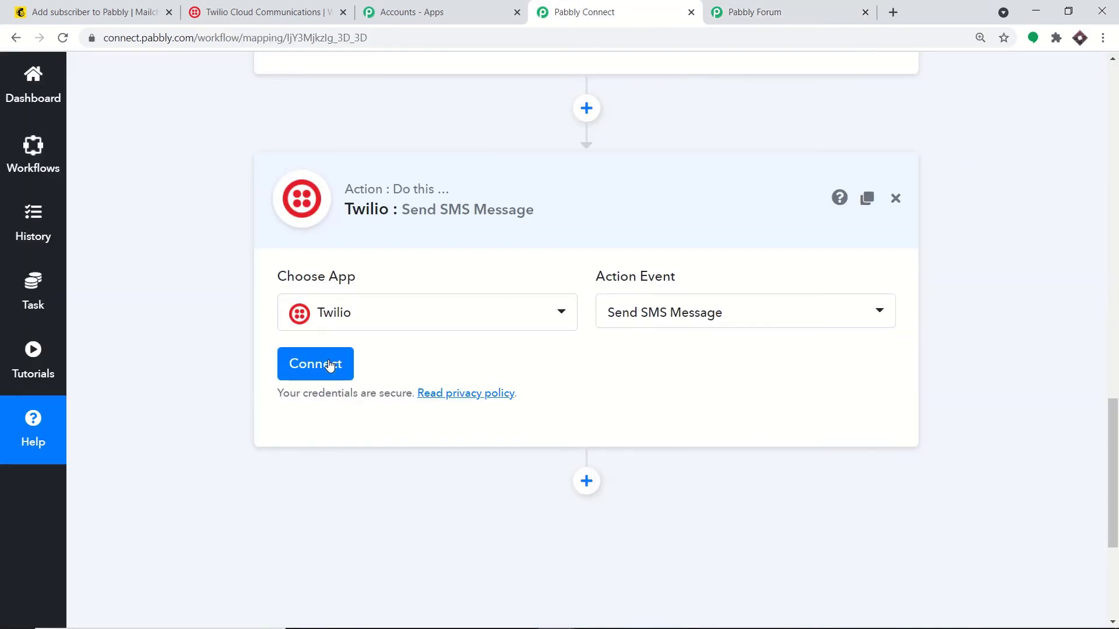
Step: Open the Twilio #40 connection form, check its empty credential fields, then go to the Twilio console
click(329, 365)
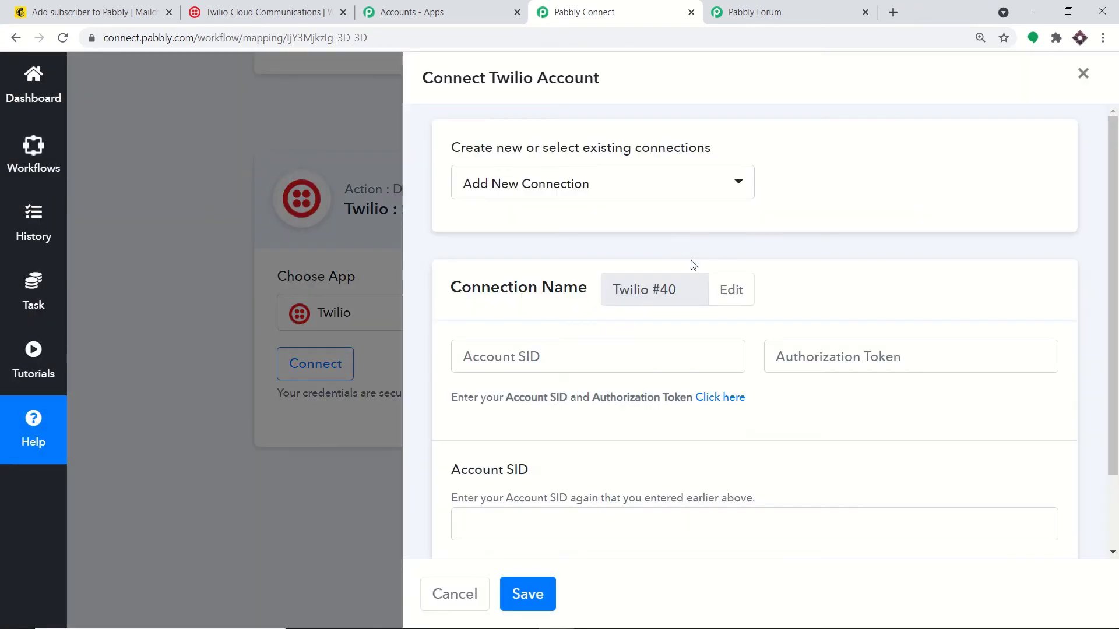
scroll(523, 311, down, 1)
scroll(523, 311, down, 1)
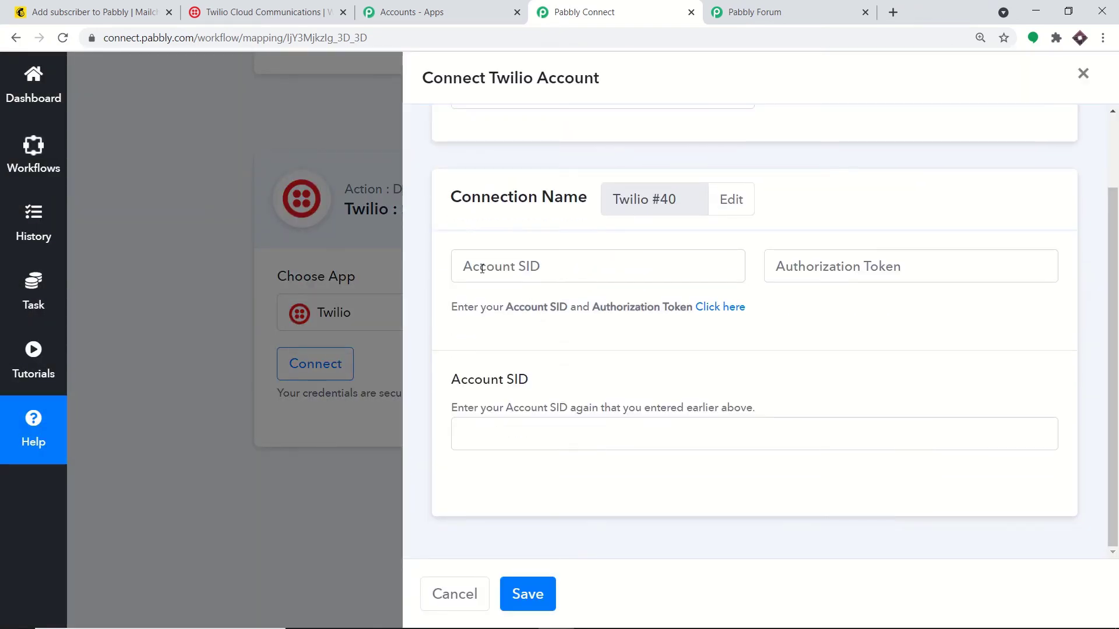
click(482, 268)
click(857, 274)
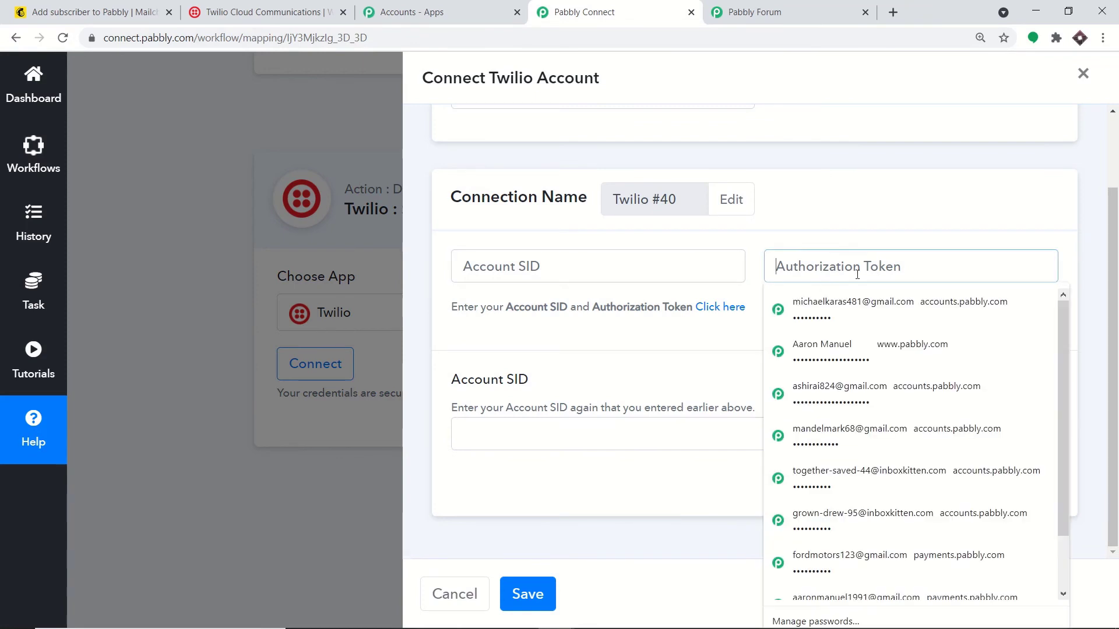
click(514, 439)
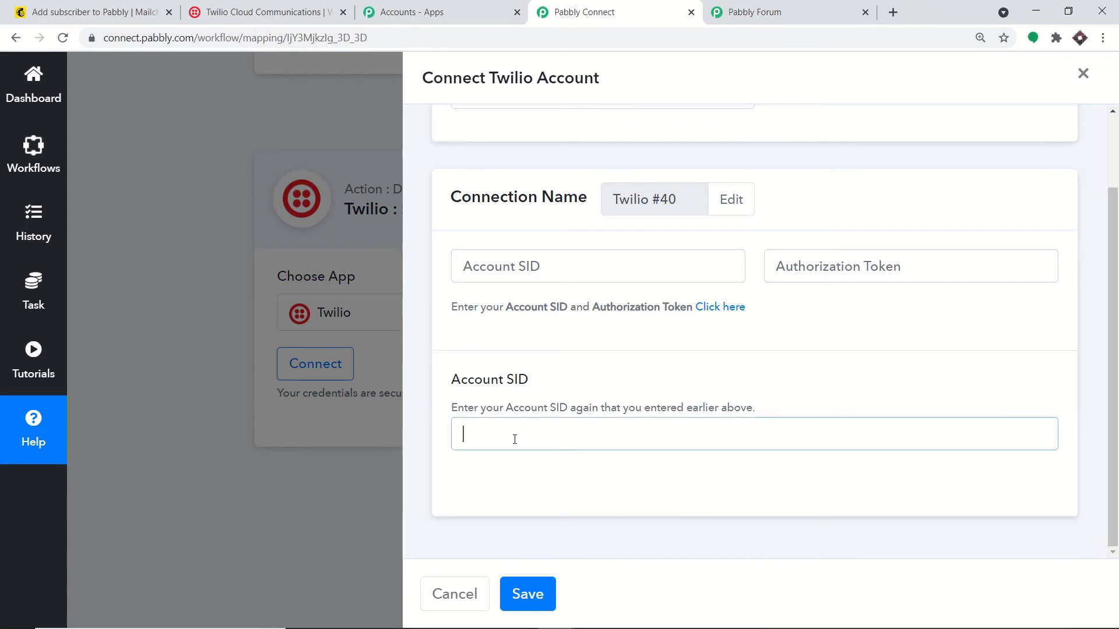
click(224, 6)
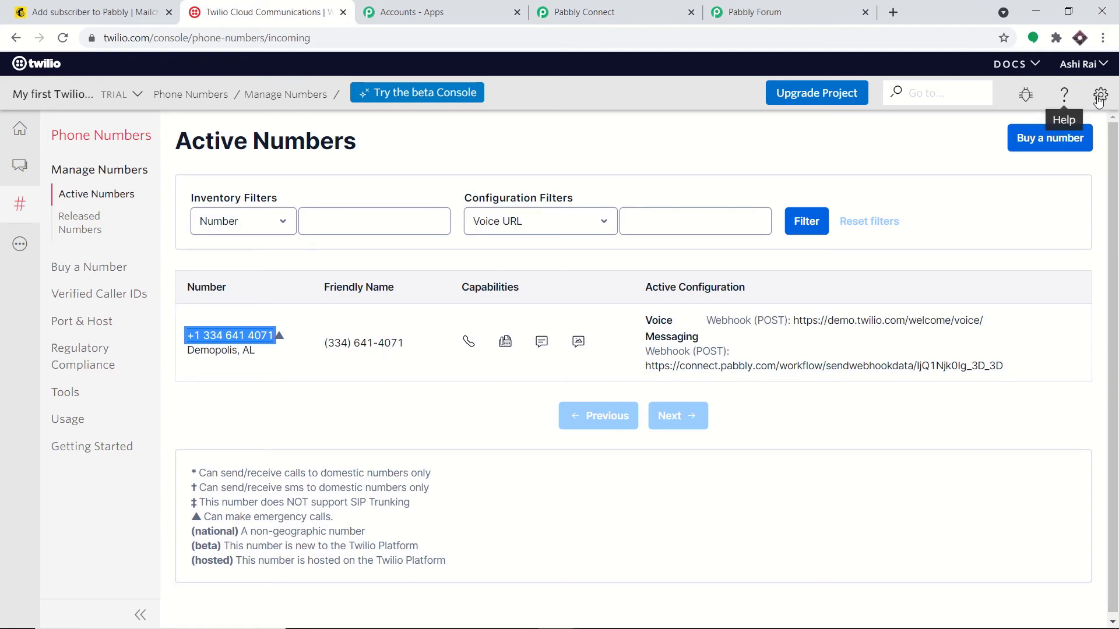
Step: Open the Twilio account Settings page in a new browser tab
click(1098, 100)
click(1101, 99)
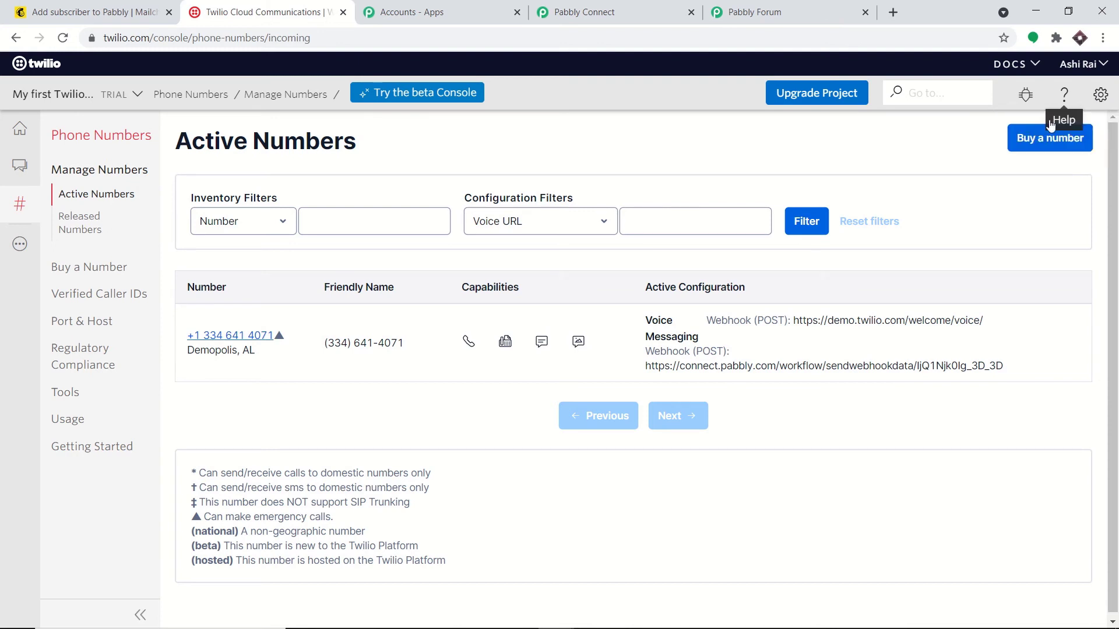
click(1102, 98)
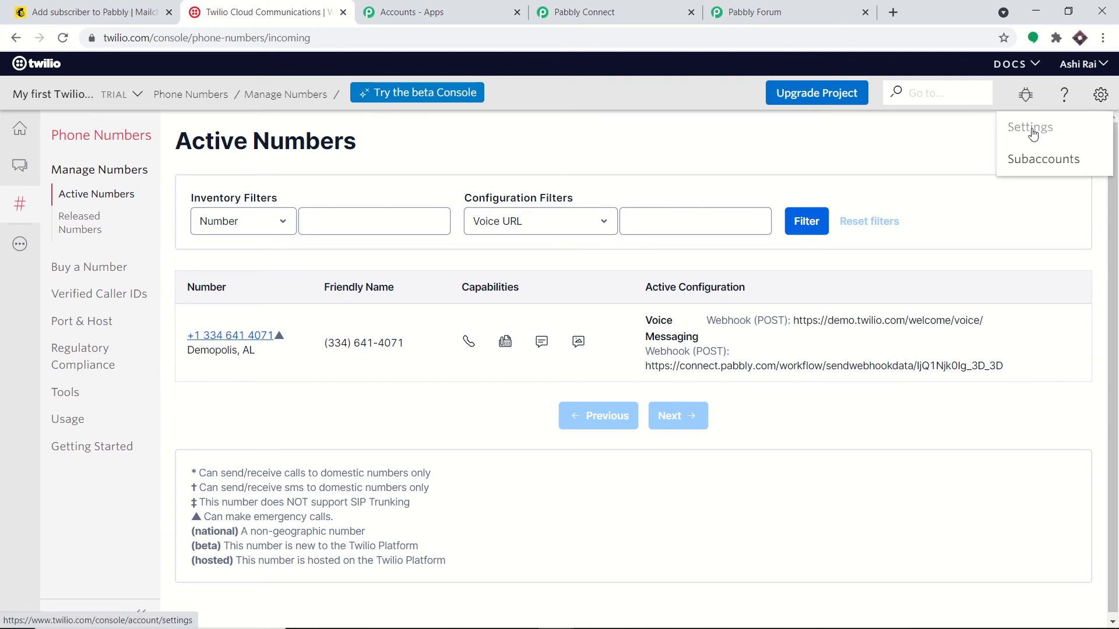
right_click(1031, 134)
click(1022, 140)
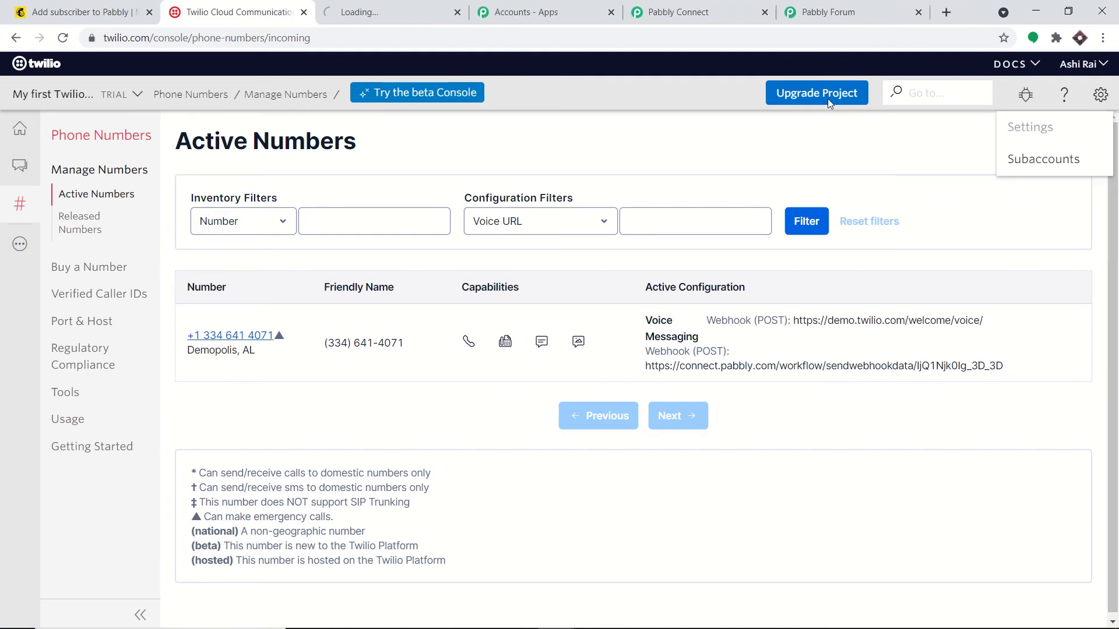
click(413, 6)
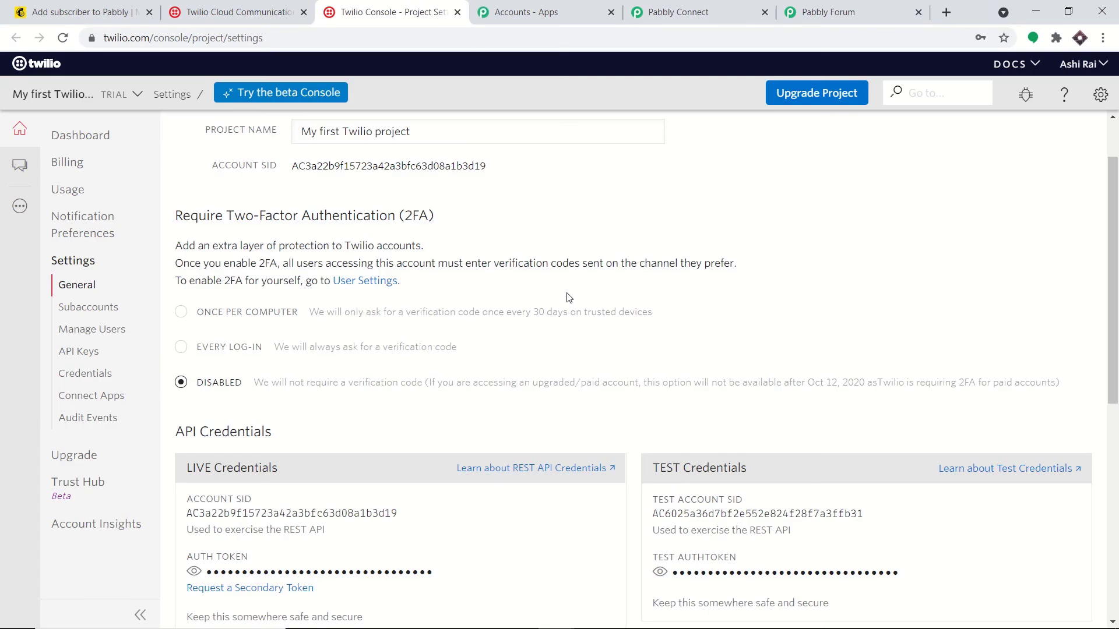
Step: Reveal and copy the live Auth Token, then return to Pabbly Connect
scroll(569, 297, down, 3)
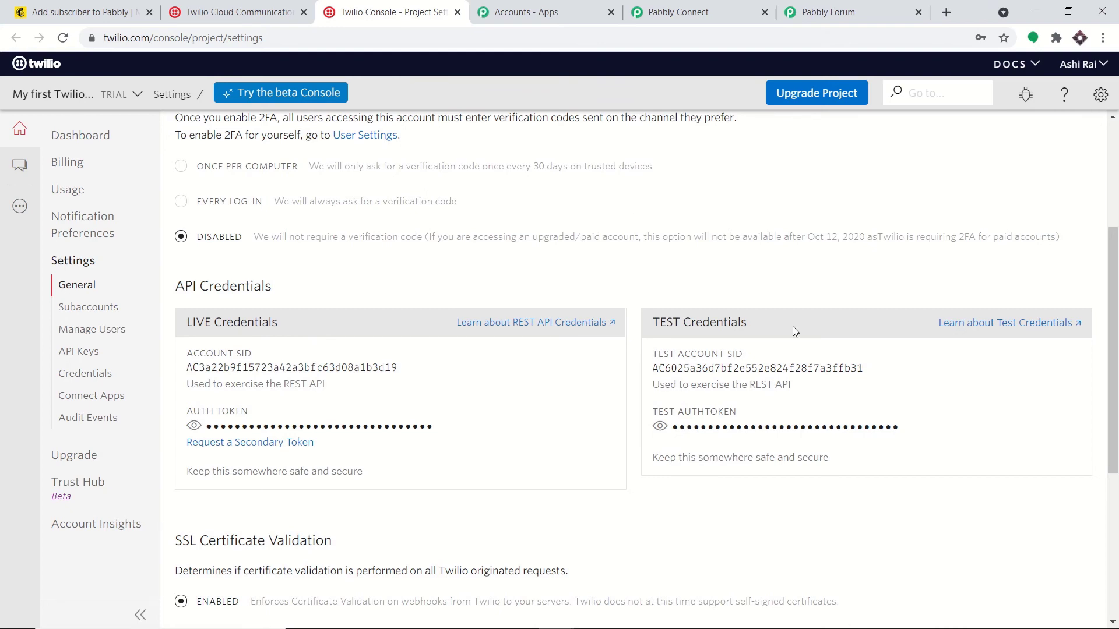
scroll(585, 325, down, 1)
scroll(194, 366, down, 1)
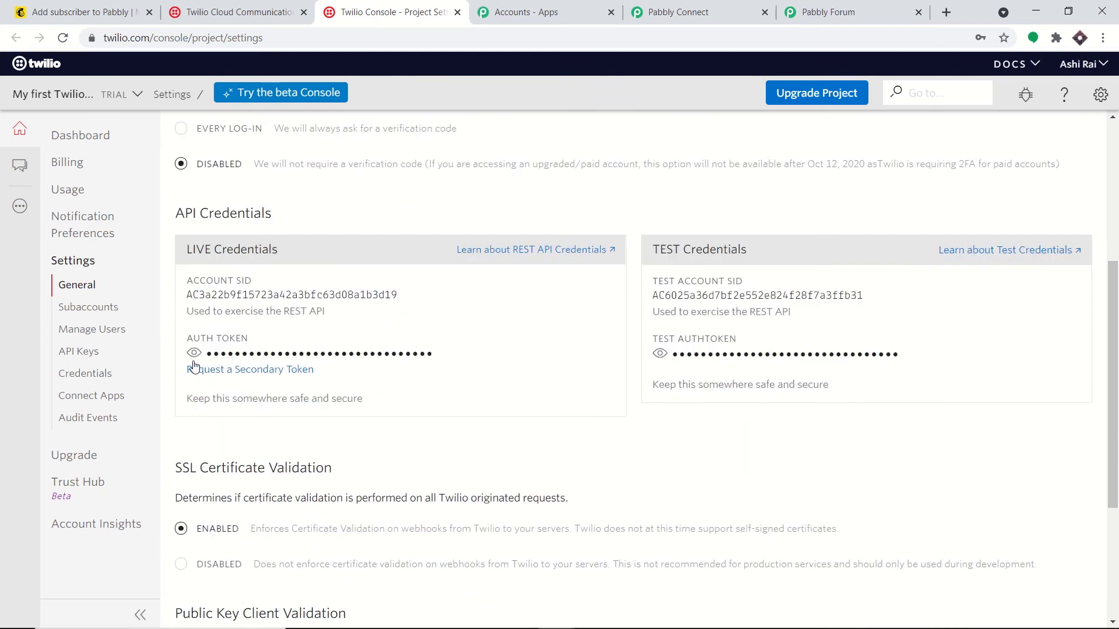
click(194, 355)
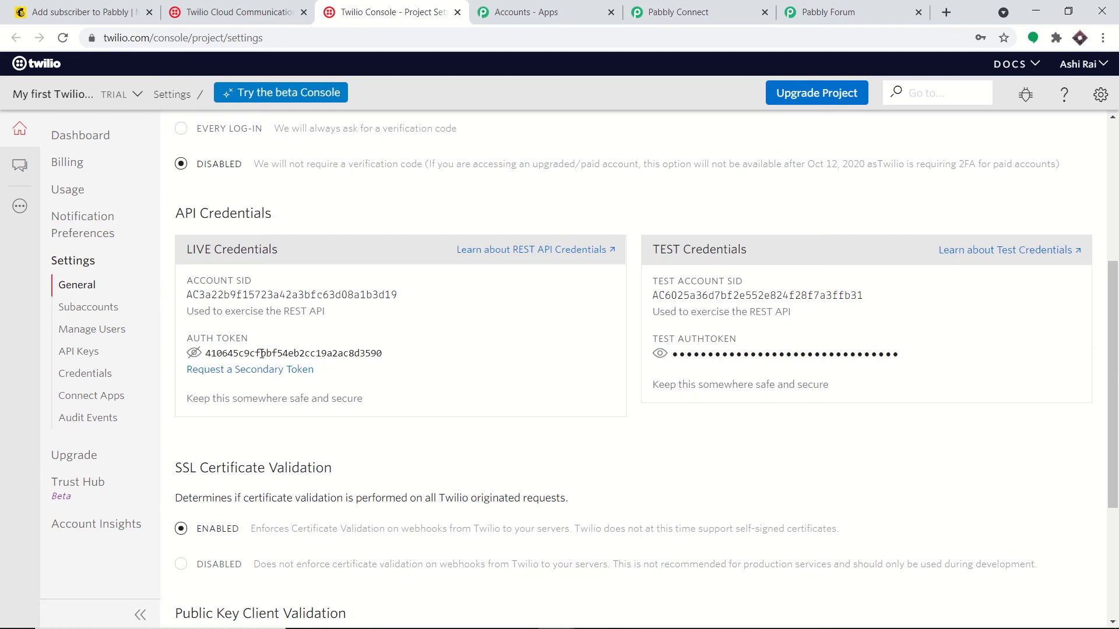
double_click(262, 353)
right_click(266, 354)
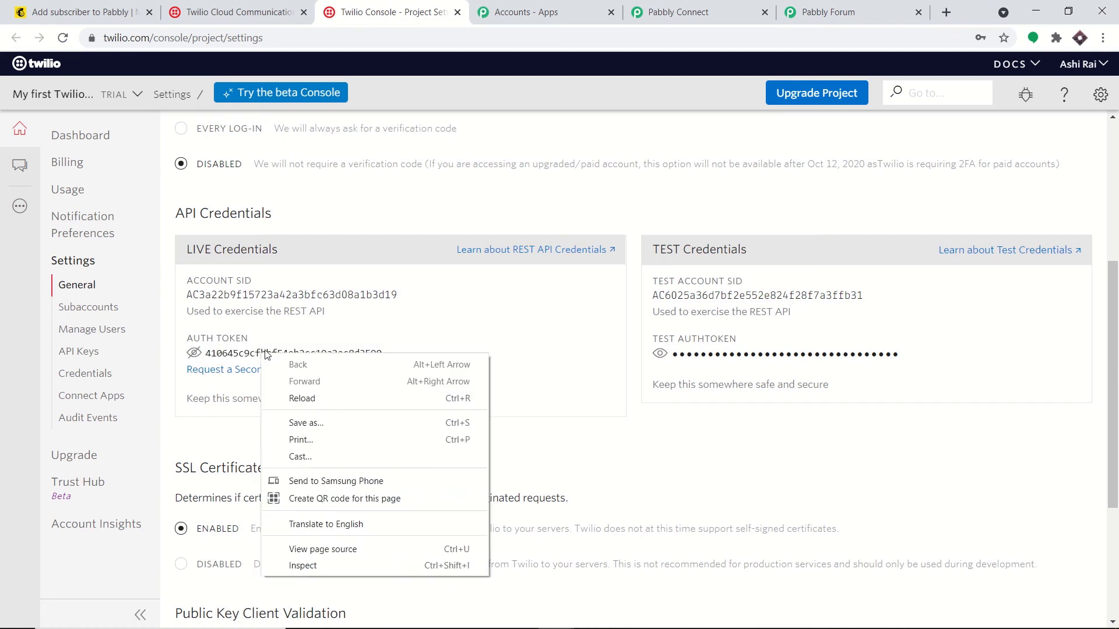
click(267, 354)
double_click(273, 349)
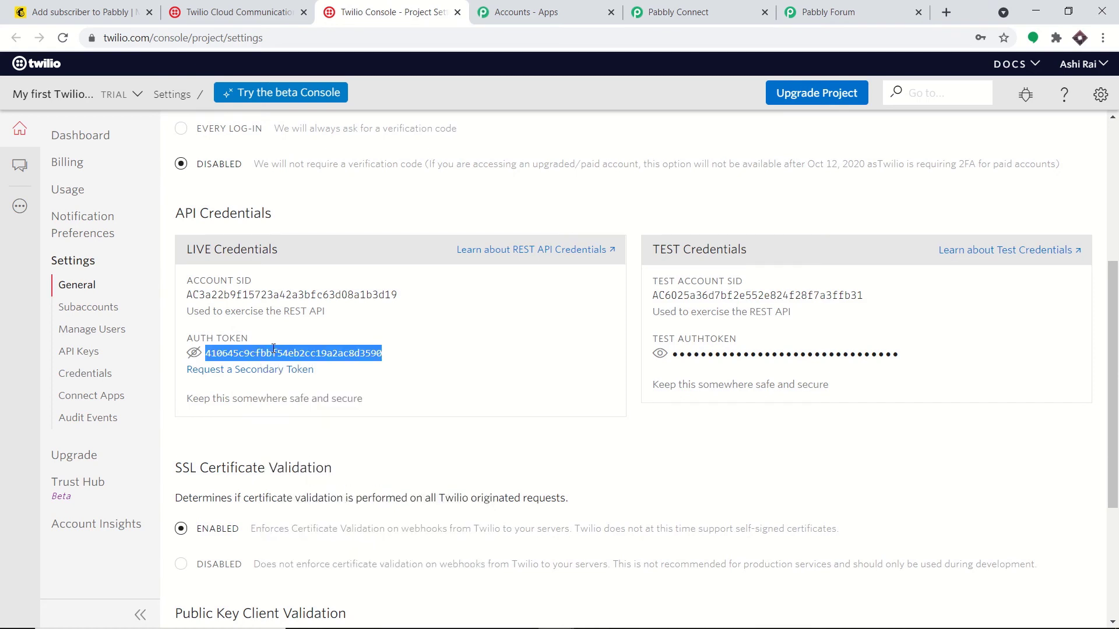
right_click(273, 351)
click(279, 358)
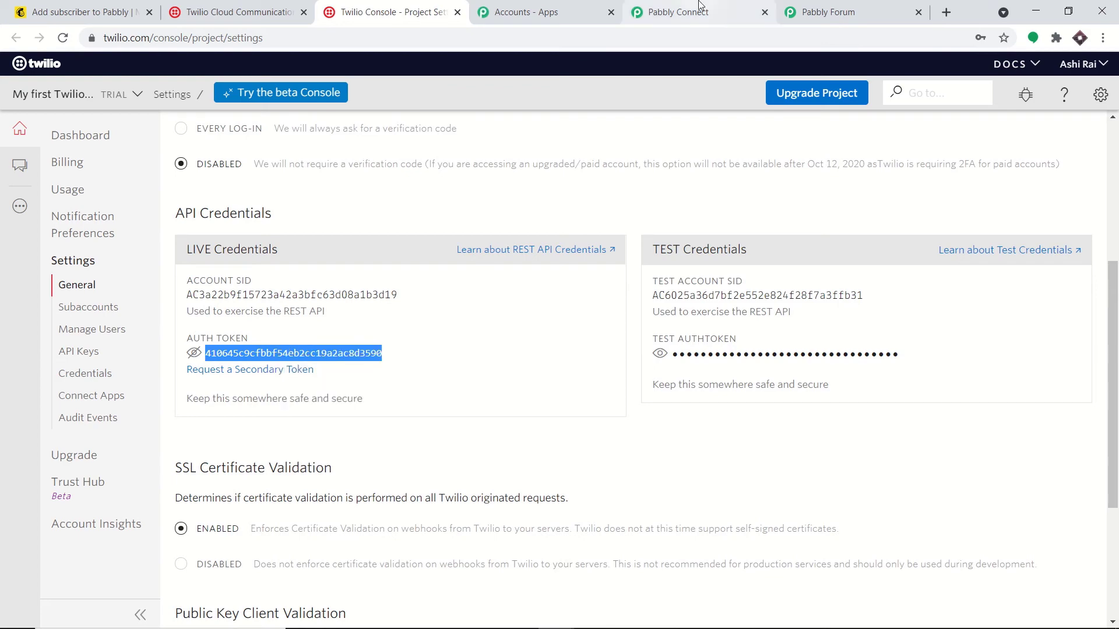
click(699, 10)
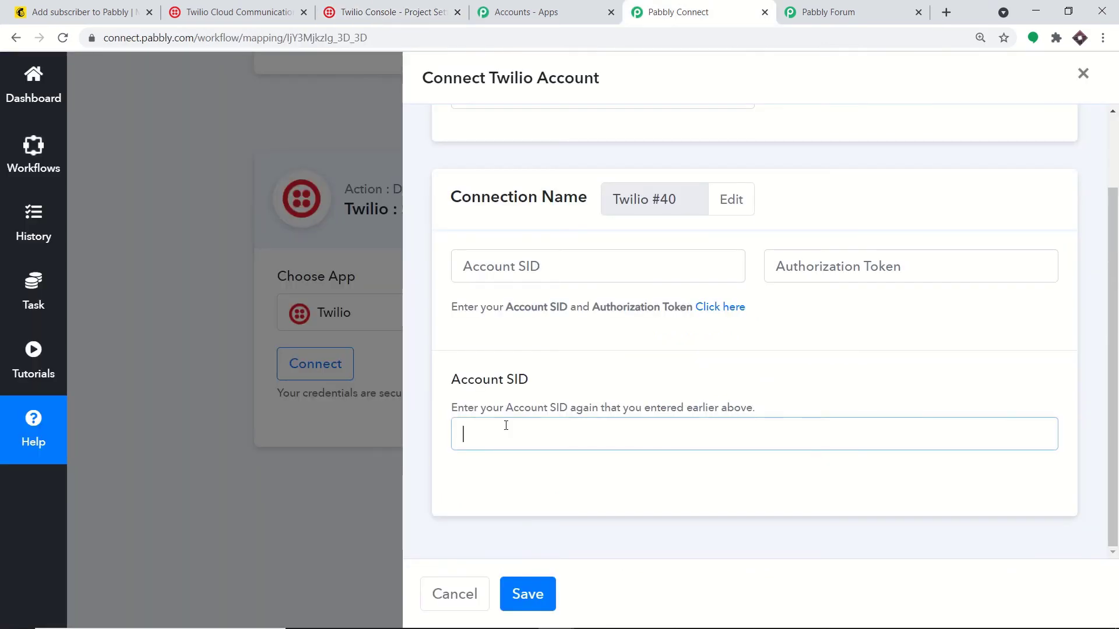
Step: Paste the copied auth token into the Authorization Token field
click(846, 263)
right_click(846, 264)
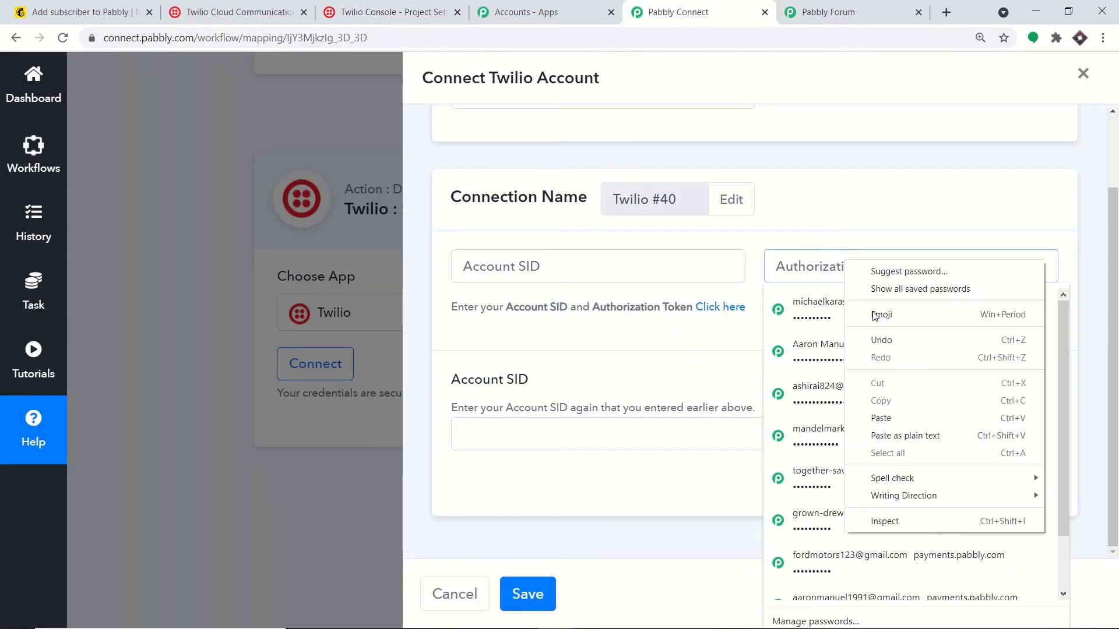
click(881, 418)
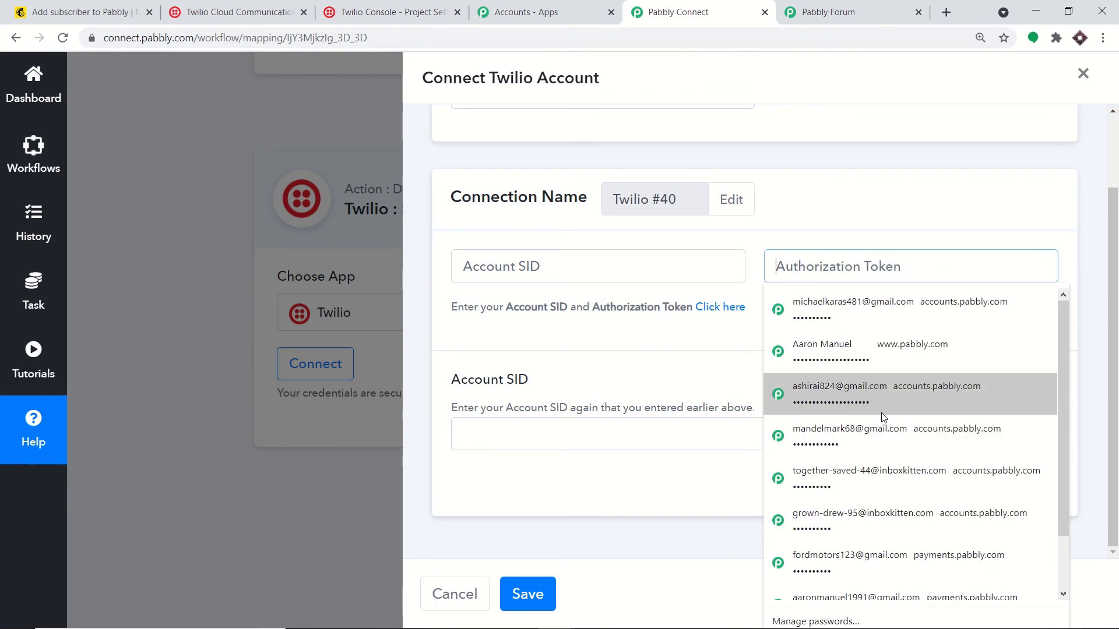
click(751, 348)
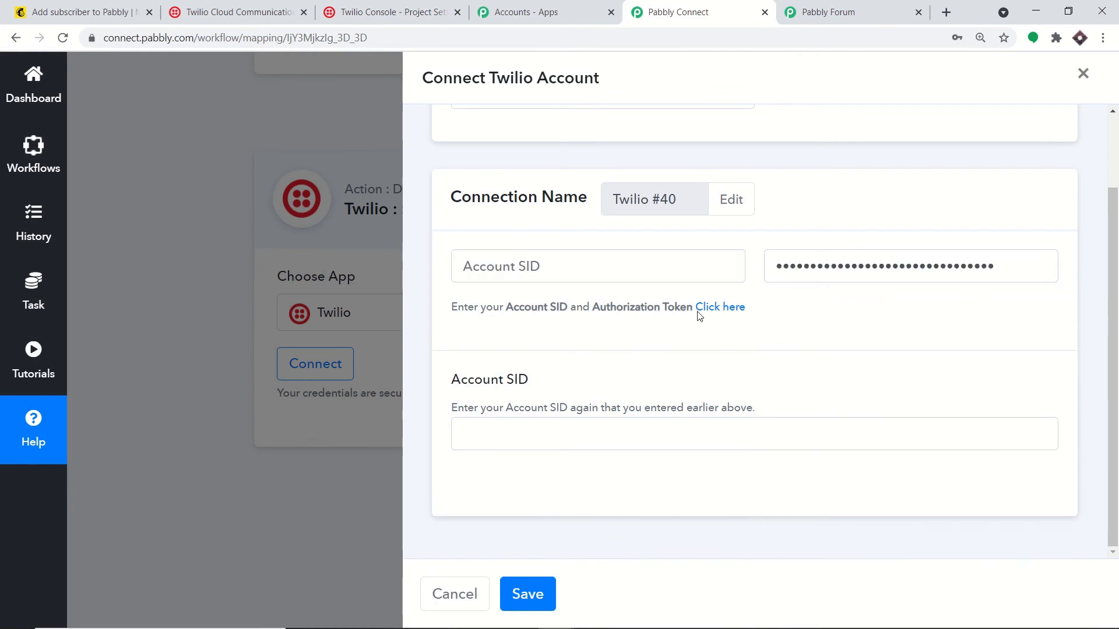
click(495, 270)
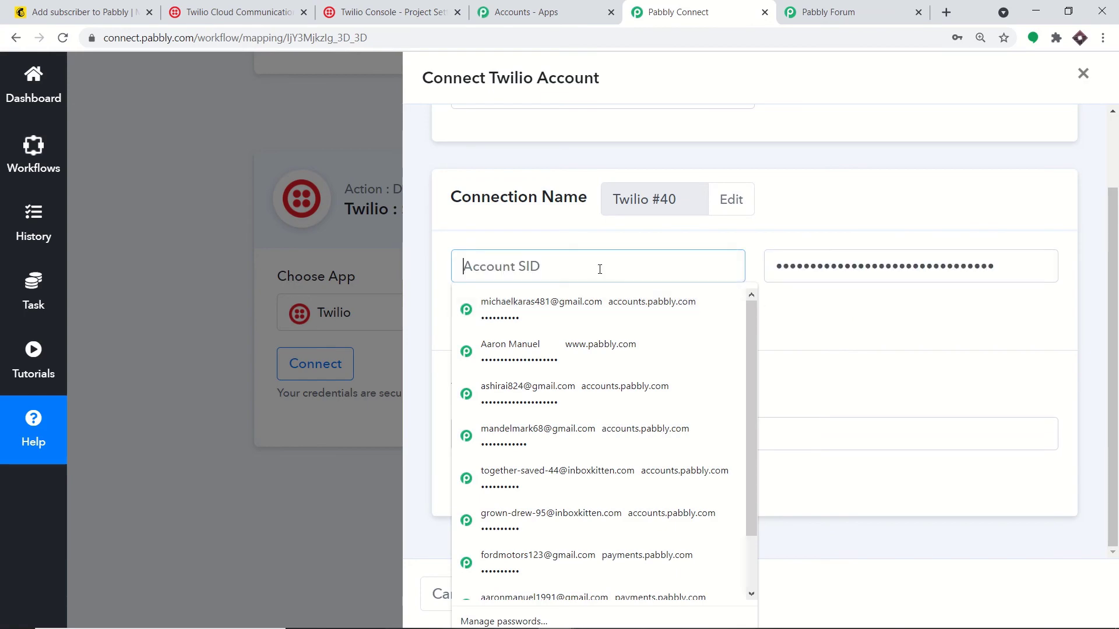
click(848, 379)
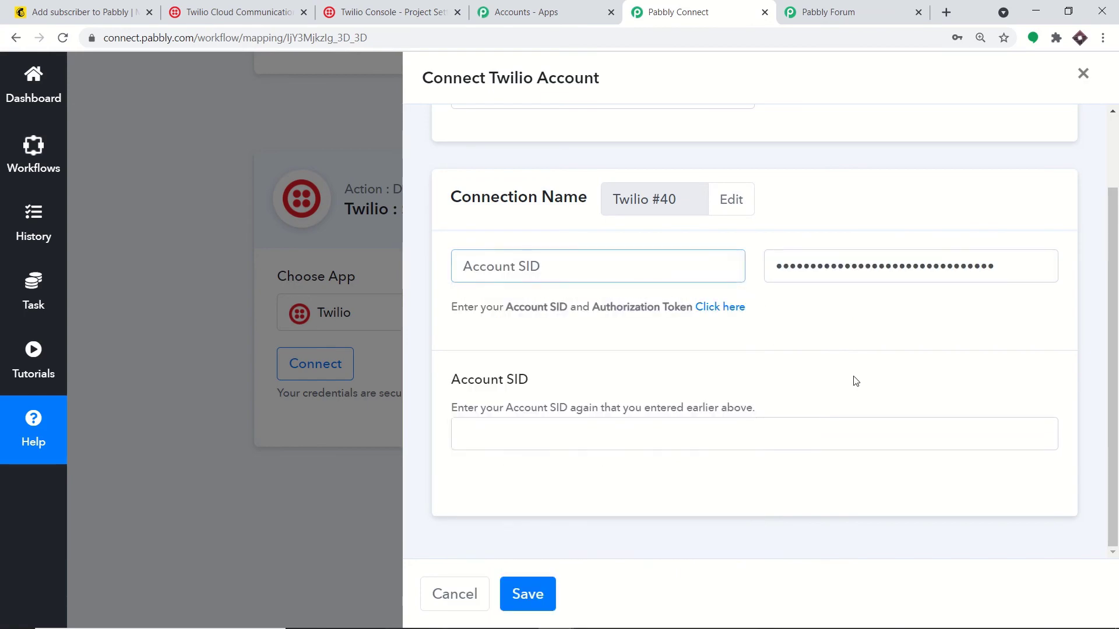
click(619, 422)
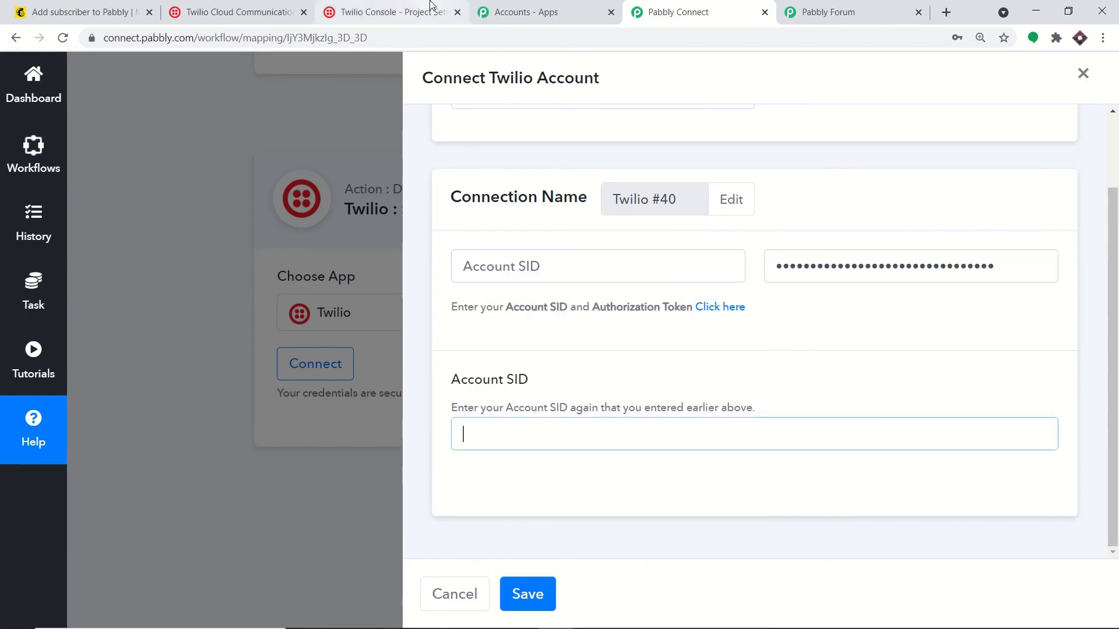
Step: Copy the live Account SID from Twilio, paste it into both SID fields, and save
click(430, 5)
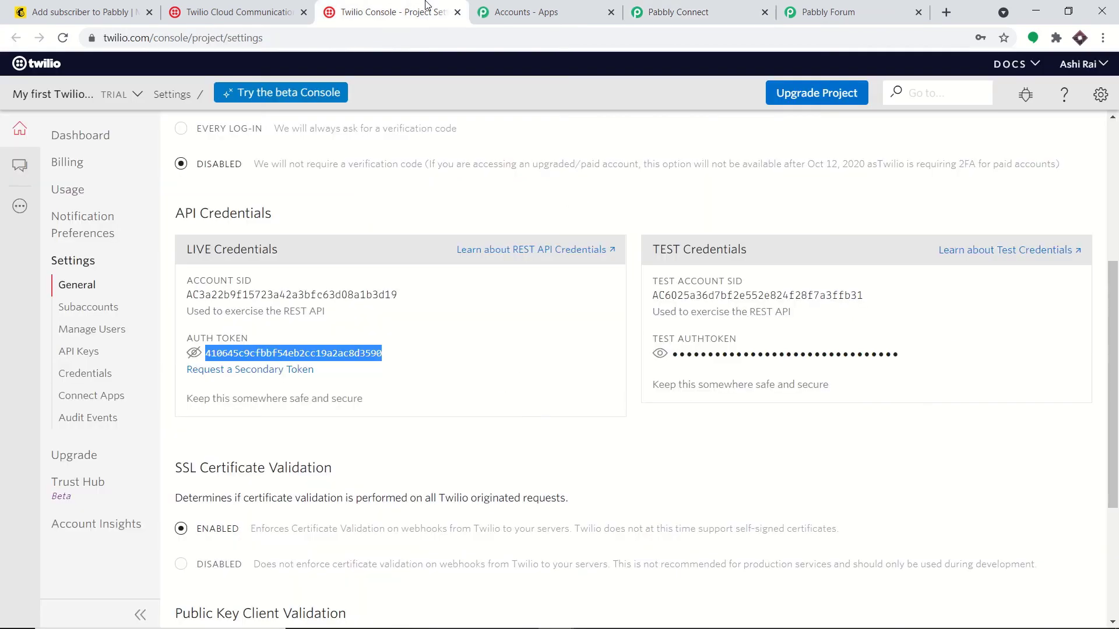
double_click(233, 295)
right_click(233, 296)
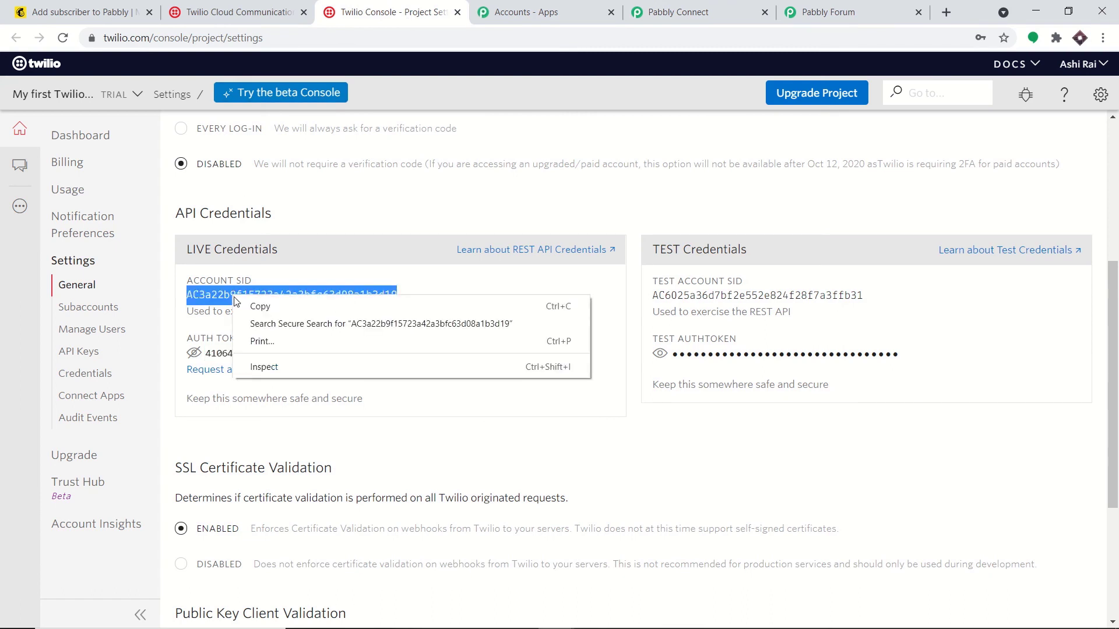
click(245, 303)
click(721, 6)
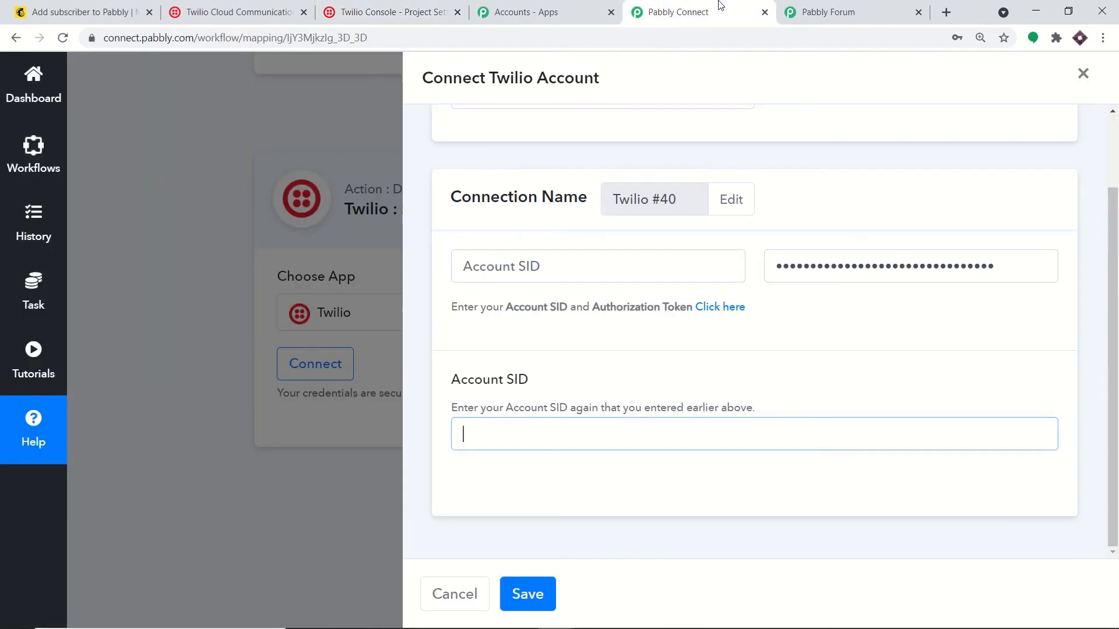
click(513, 266)
right_click(515, 265)
click(563, 373)
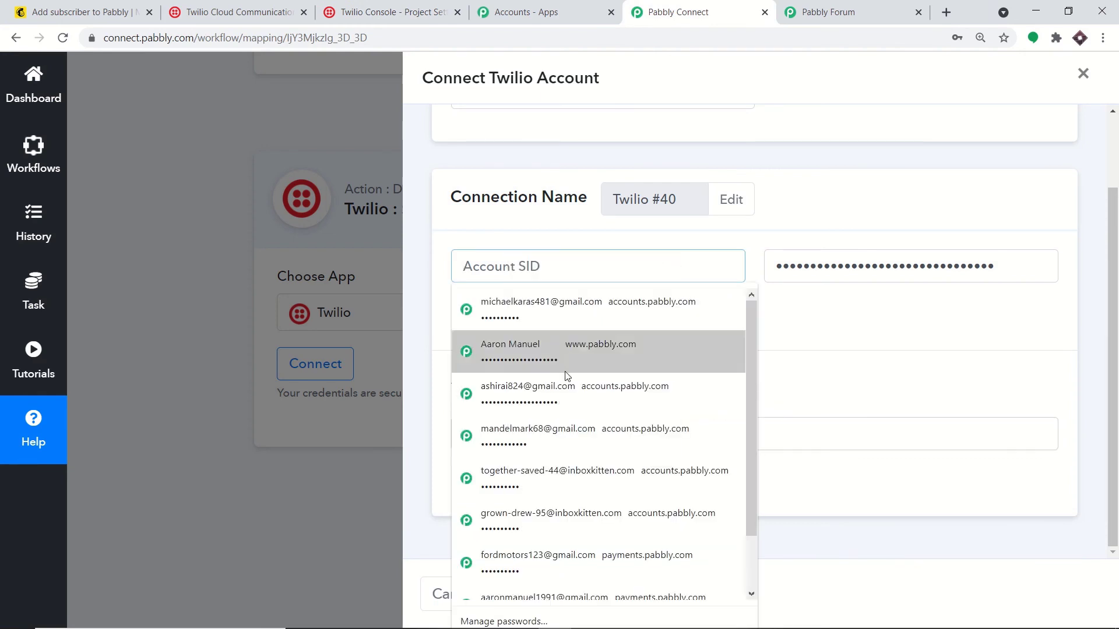
click(846, 442)
right_click(845, 443)
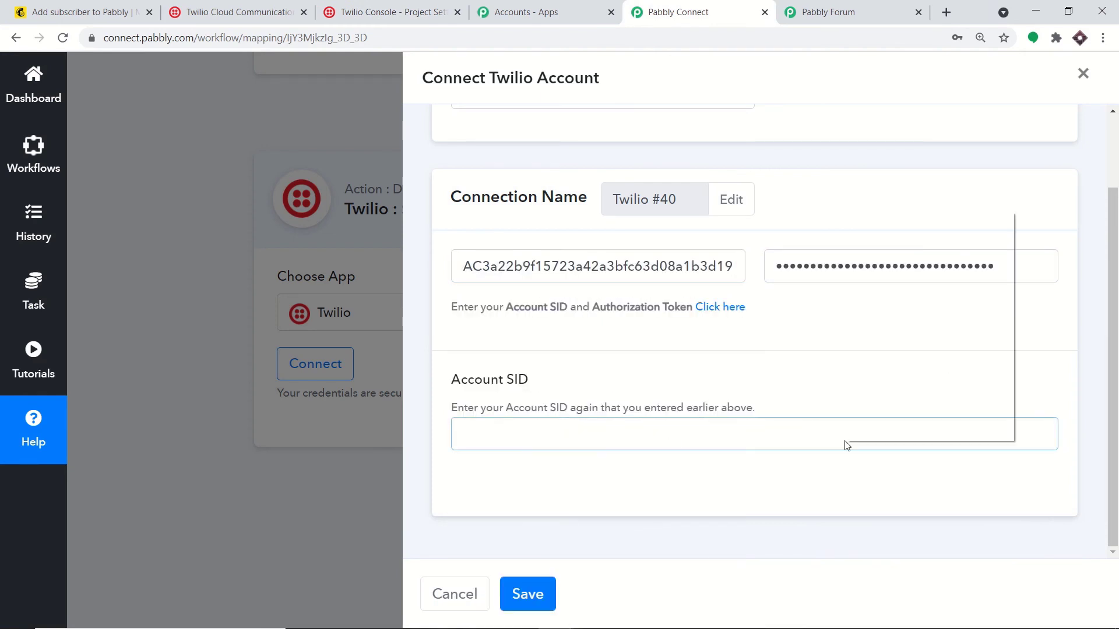
click(912, 330)
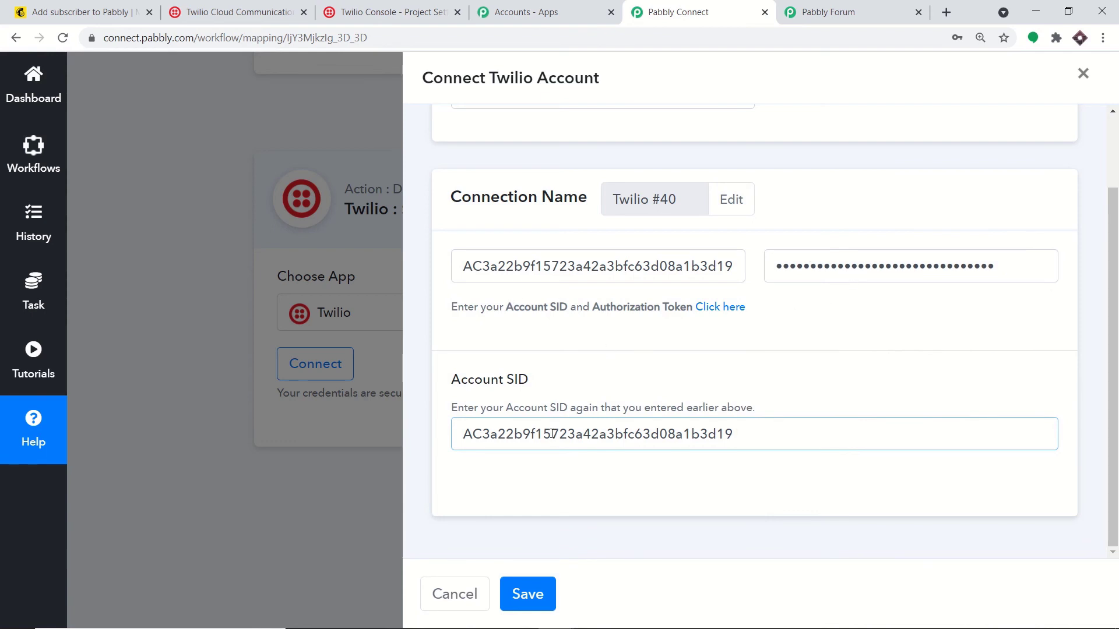
click(533, 594)
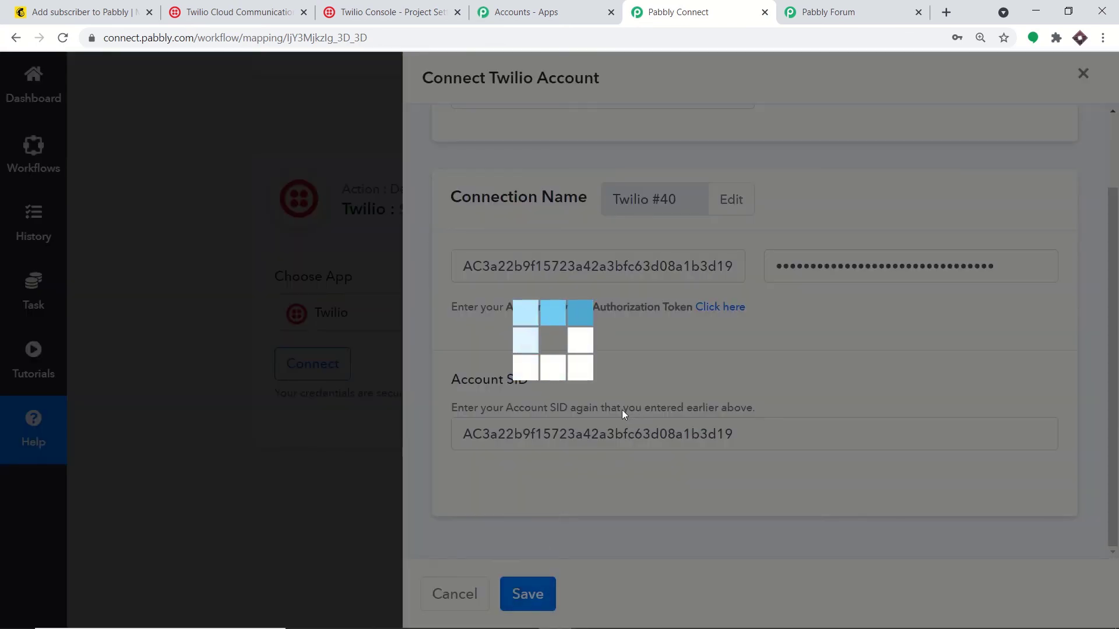
Step: Compose the SMS body: 'Hello', mapped FNAME and LNAME, then 'thank you for subscribing'
scroll(655, 317, down, 4)
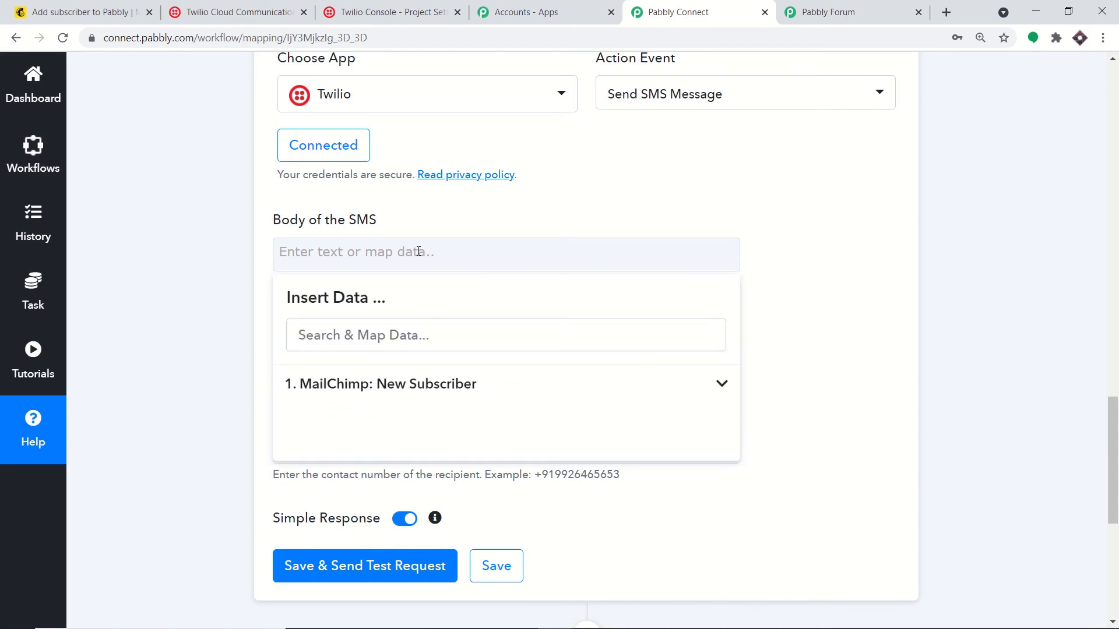
text(Hello)
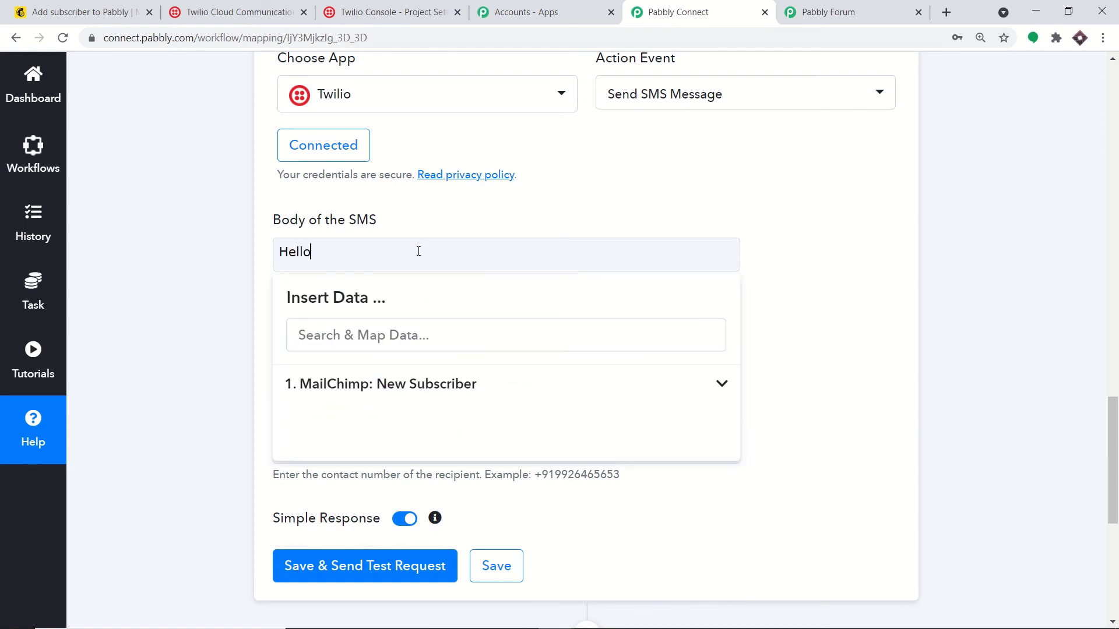
click(457, 384)
scroll(525, 464, down, 3)
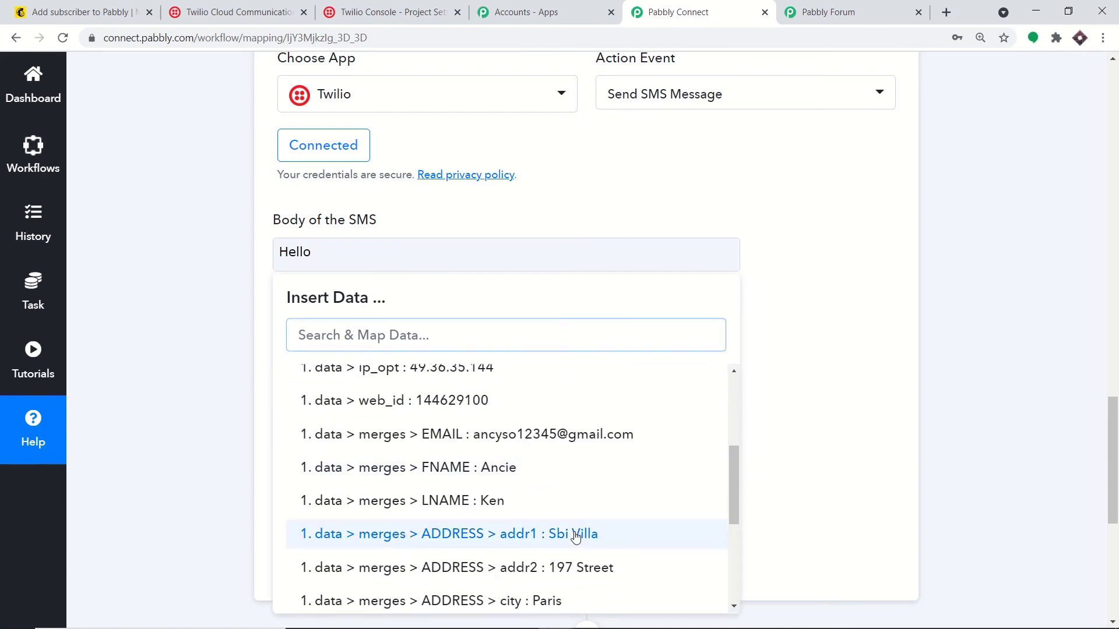
click(526, 469)
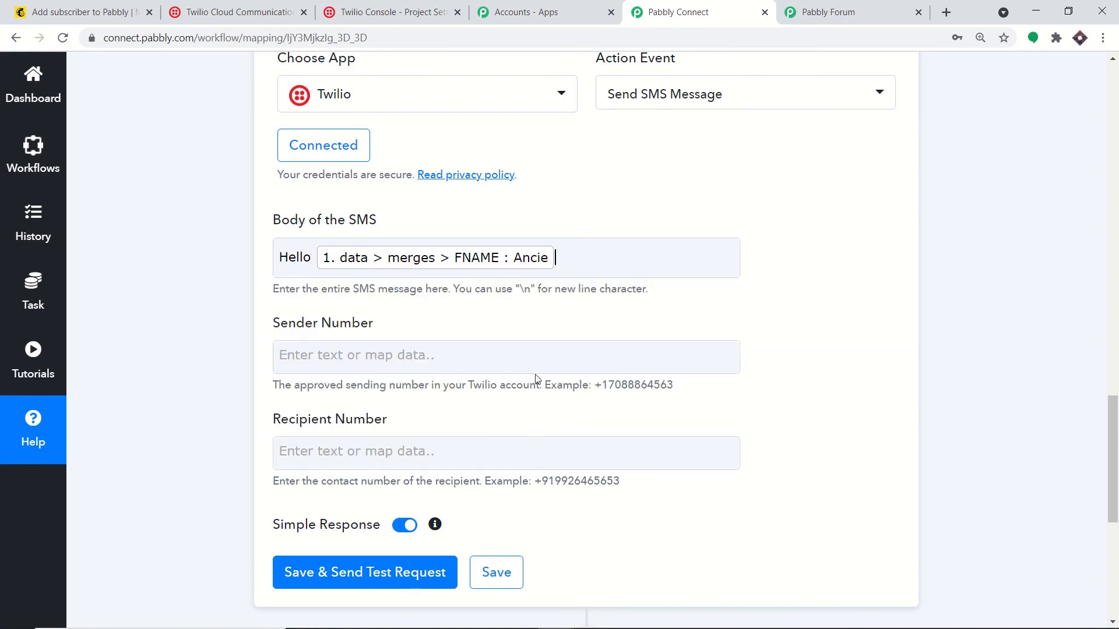
click(574, 262)
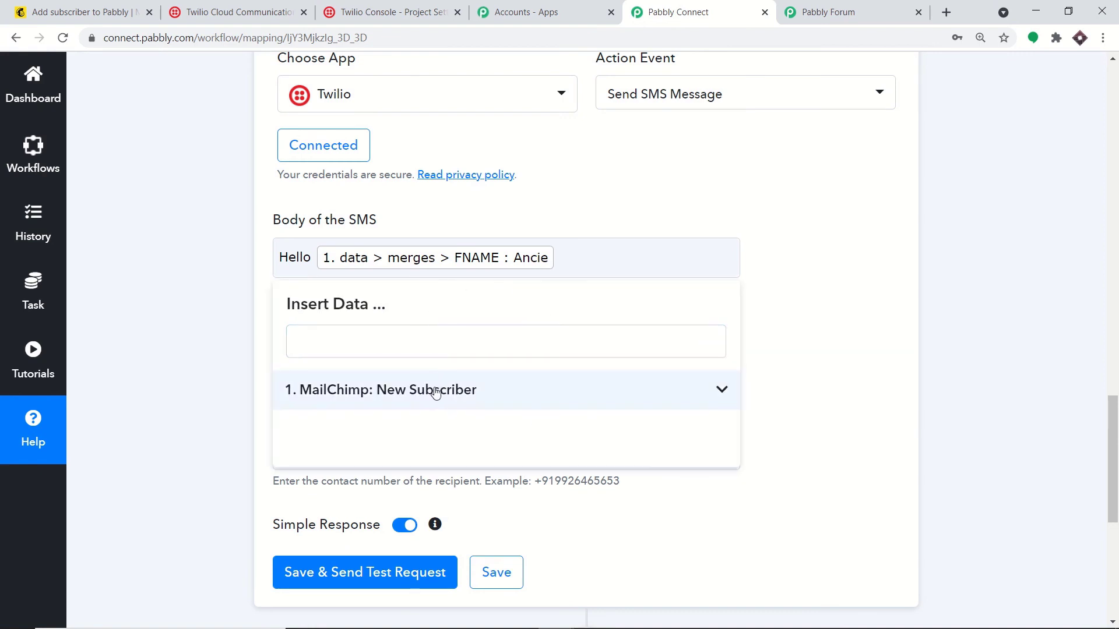
click(458, 396)
scroll(499, 489, down, 3)
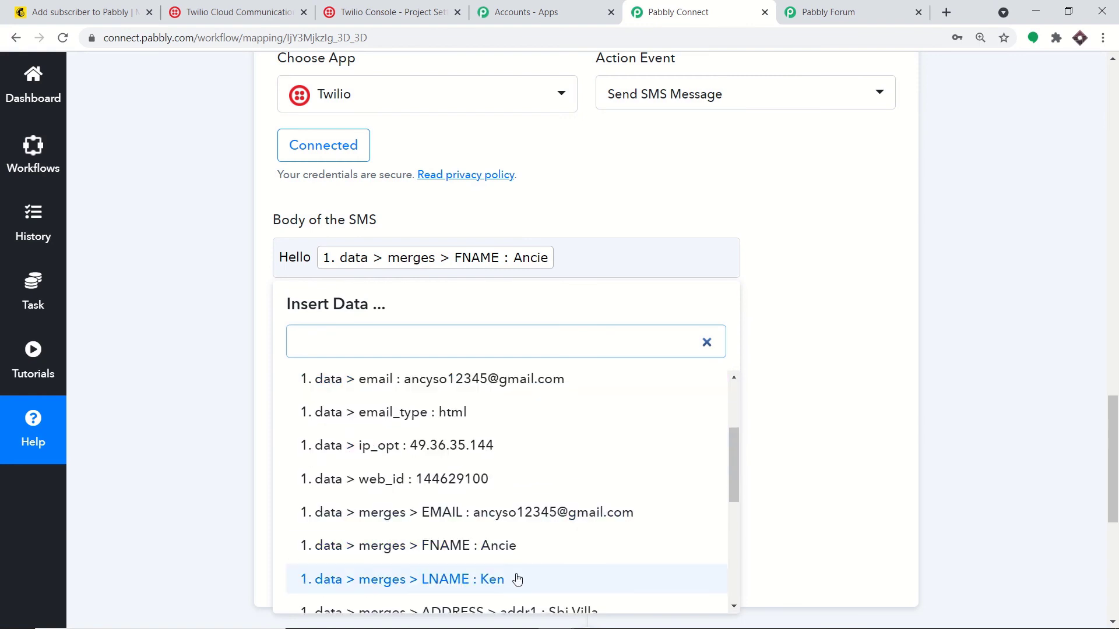
click(517, 579)
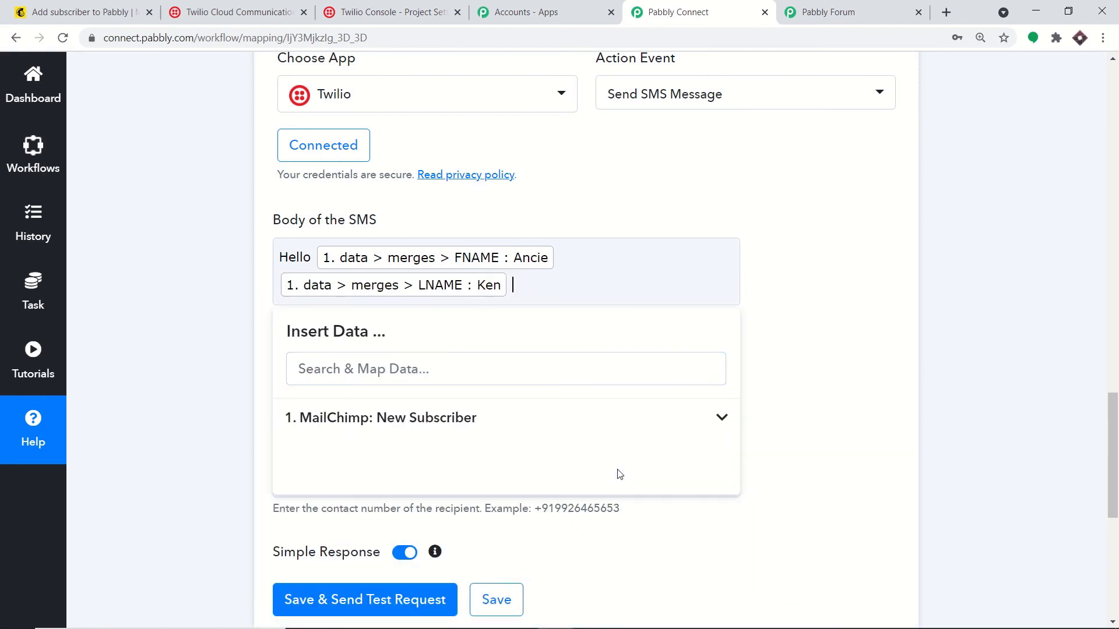
text(thank you for subscribing)
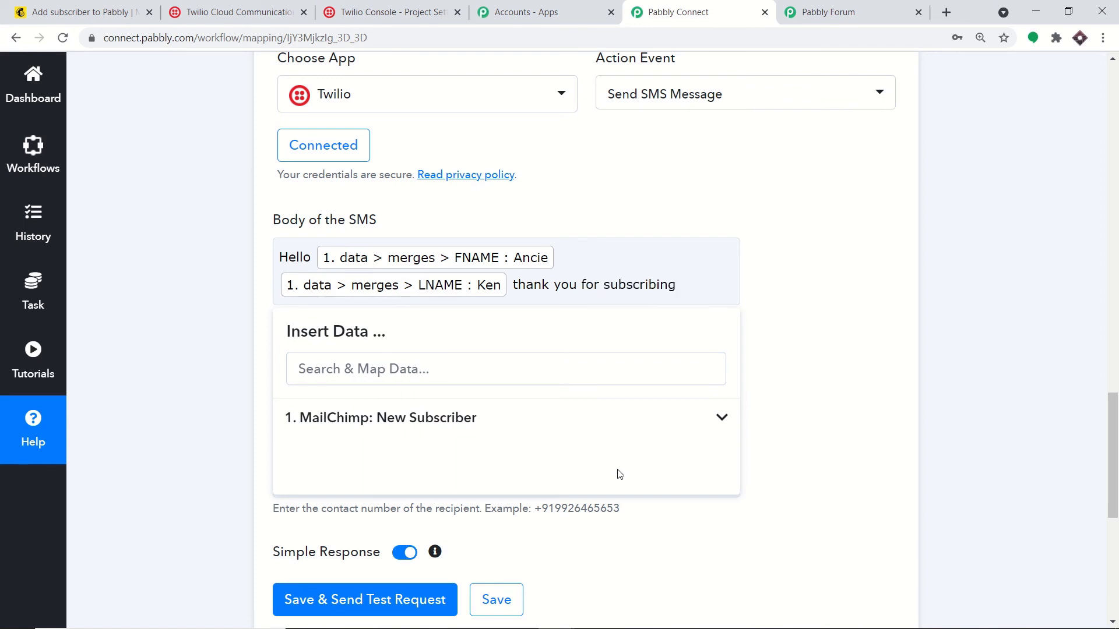
click(899, 244)
scroll(423, 323, down, 1)
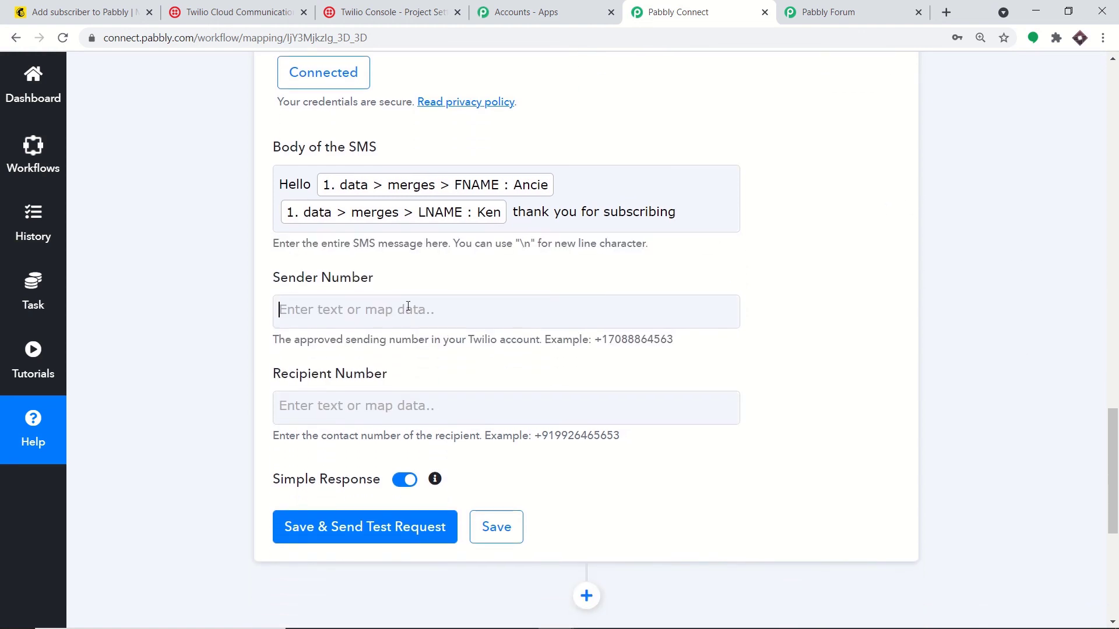